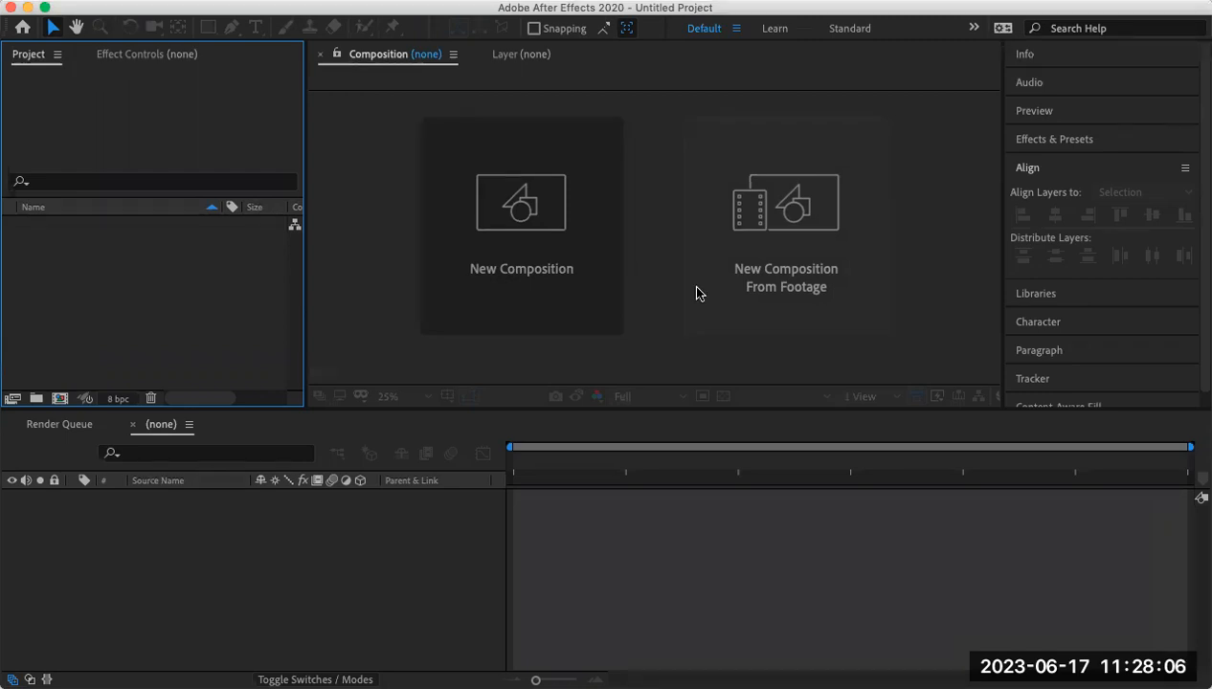
# Create a new HDTV 1080 25 composition with a duration of 0:00:03:00.
pyautogui.click(537, 233)
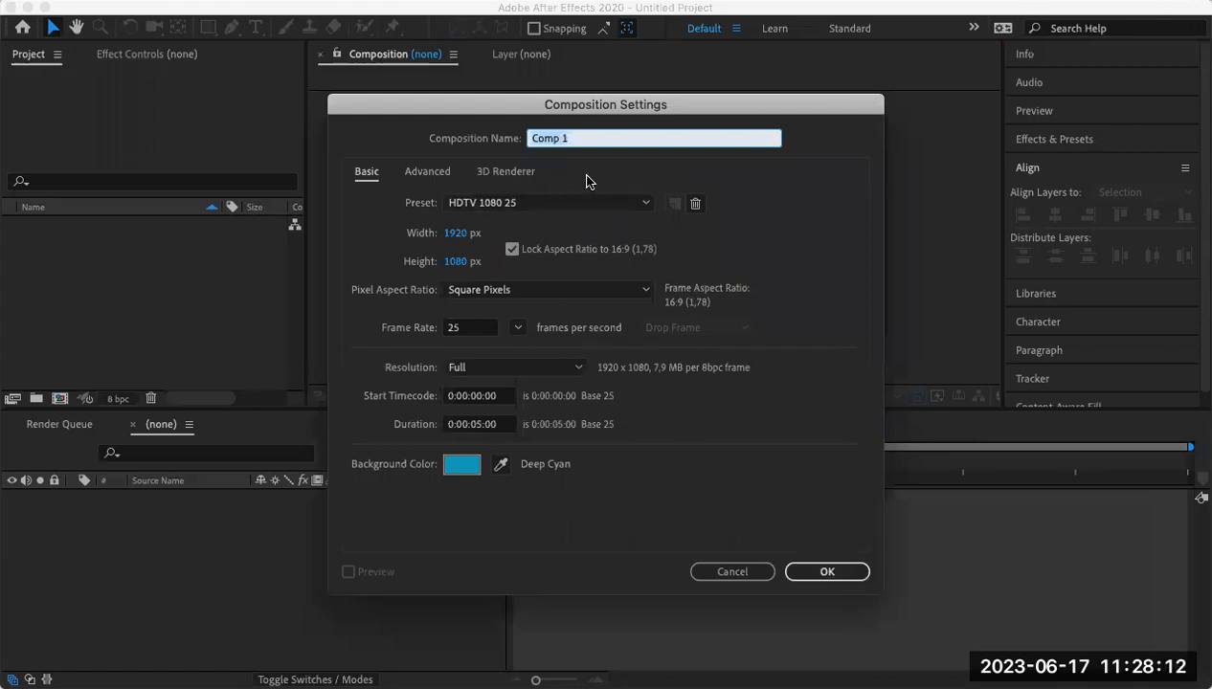
pyautogui.click(476, 424)
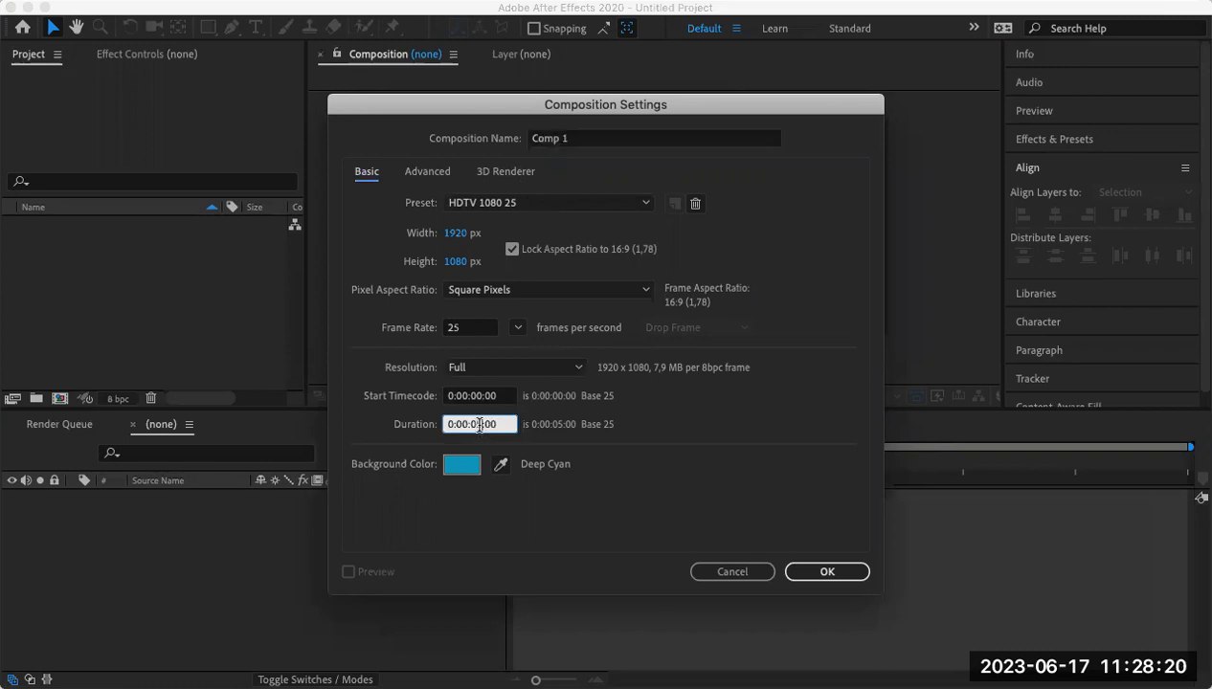
pyautogui.press('BackSpace')
pyautogui.click(838, 575)
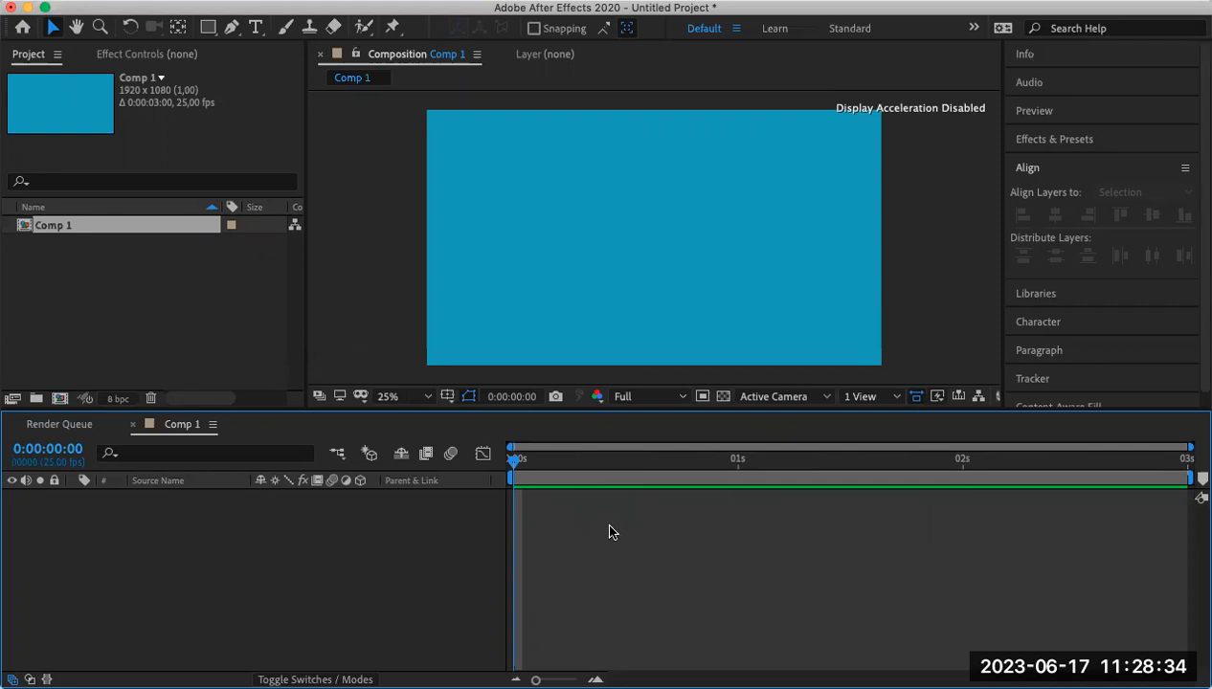
pyautogui.rightClick(150, 335)
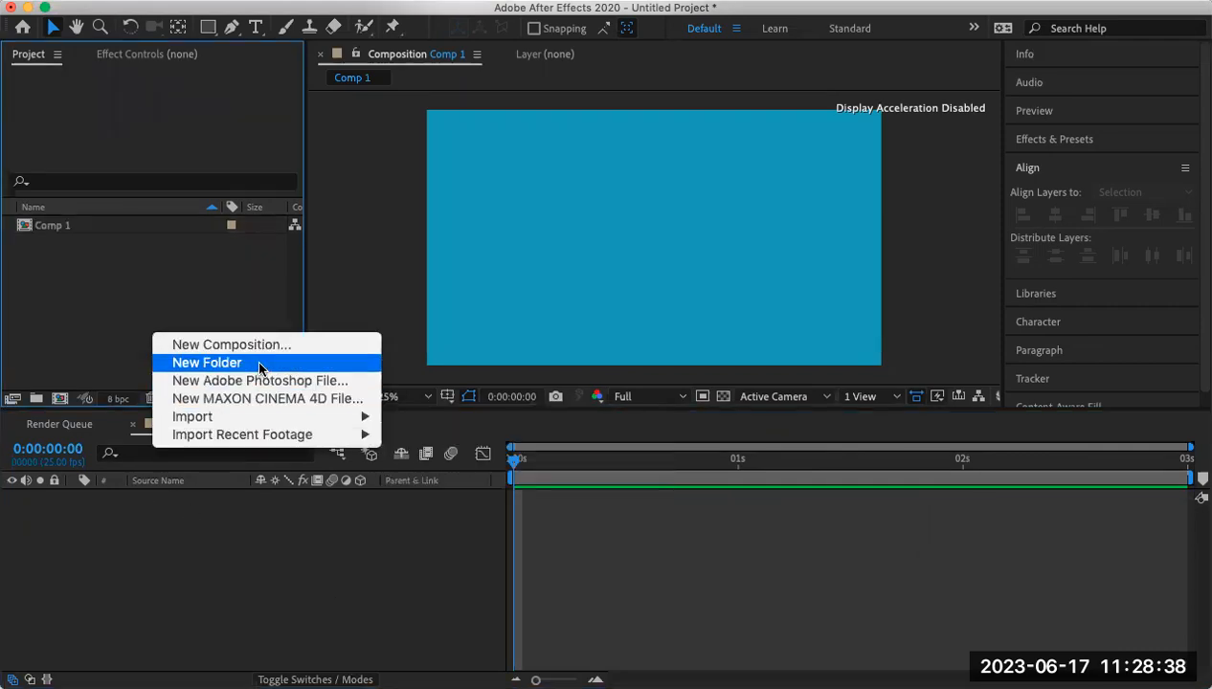
pyautogui.rightClick(150, 284)
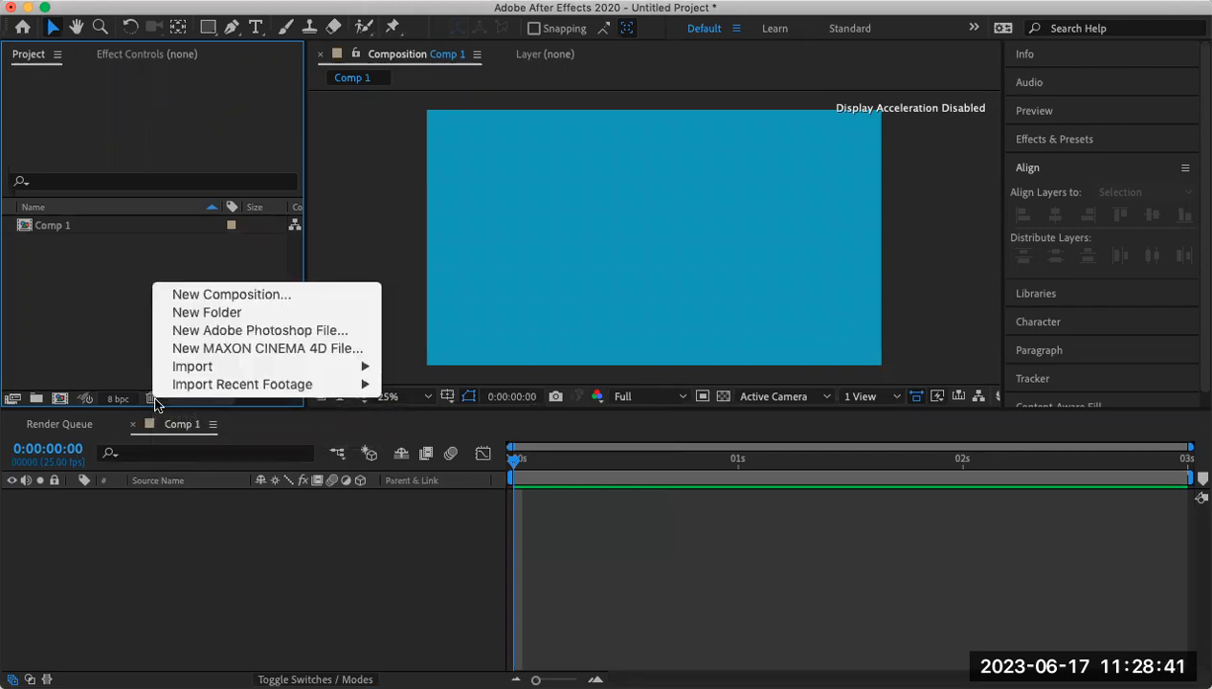
pyautogui.rightClick(253, 542)
pyautogui.moveTo(353, 484)
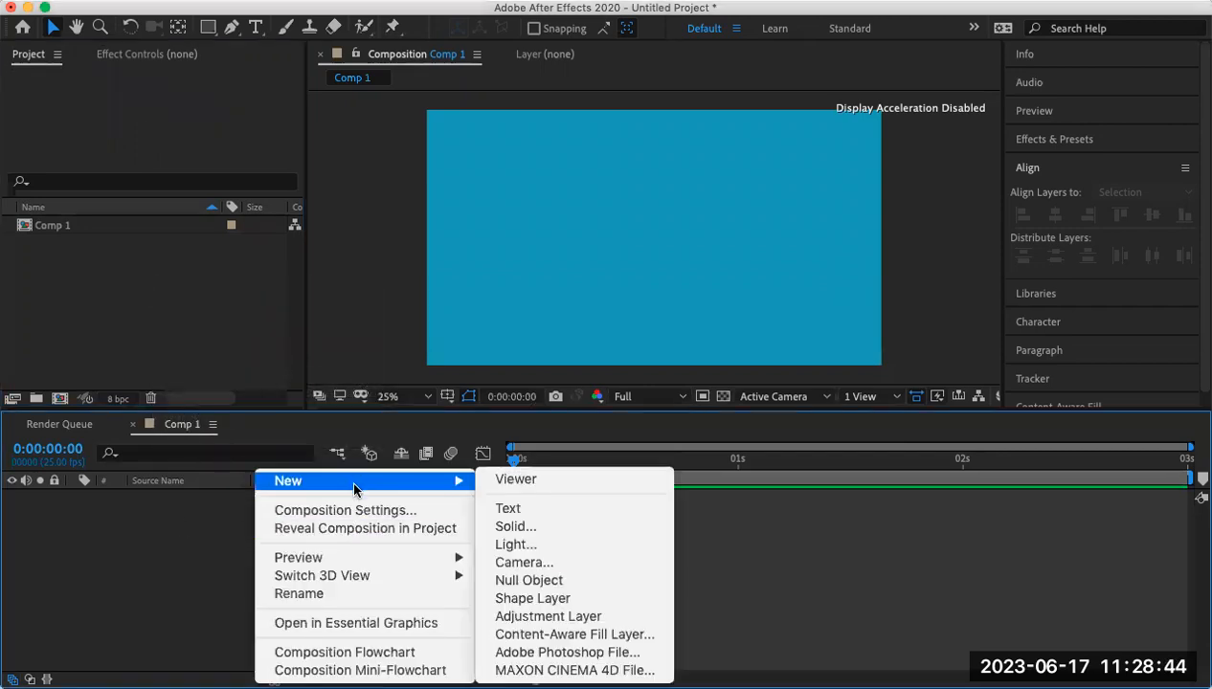
pyautogui.click(172, 561)
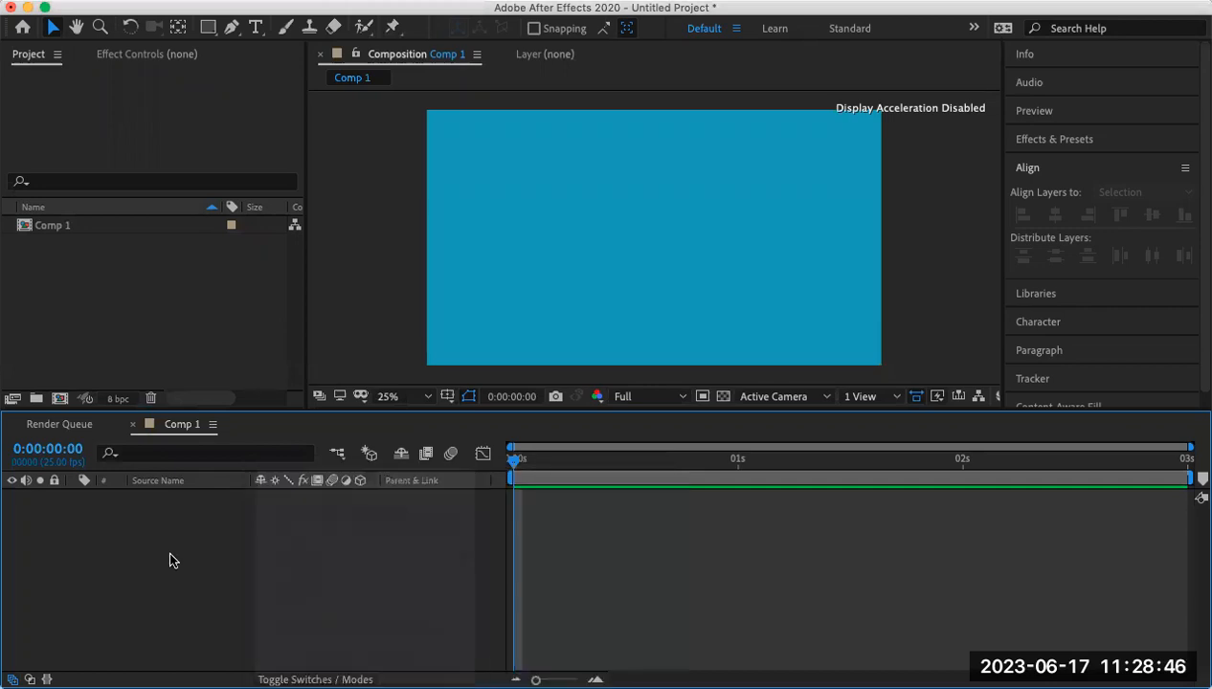
# Add a teal solid layer named "background" at the full 1920 x 1080 composition size.
pyautogui.rightClick(186, 538)
pyautogui.moveTo(309, 483)
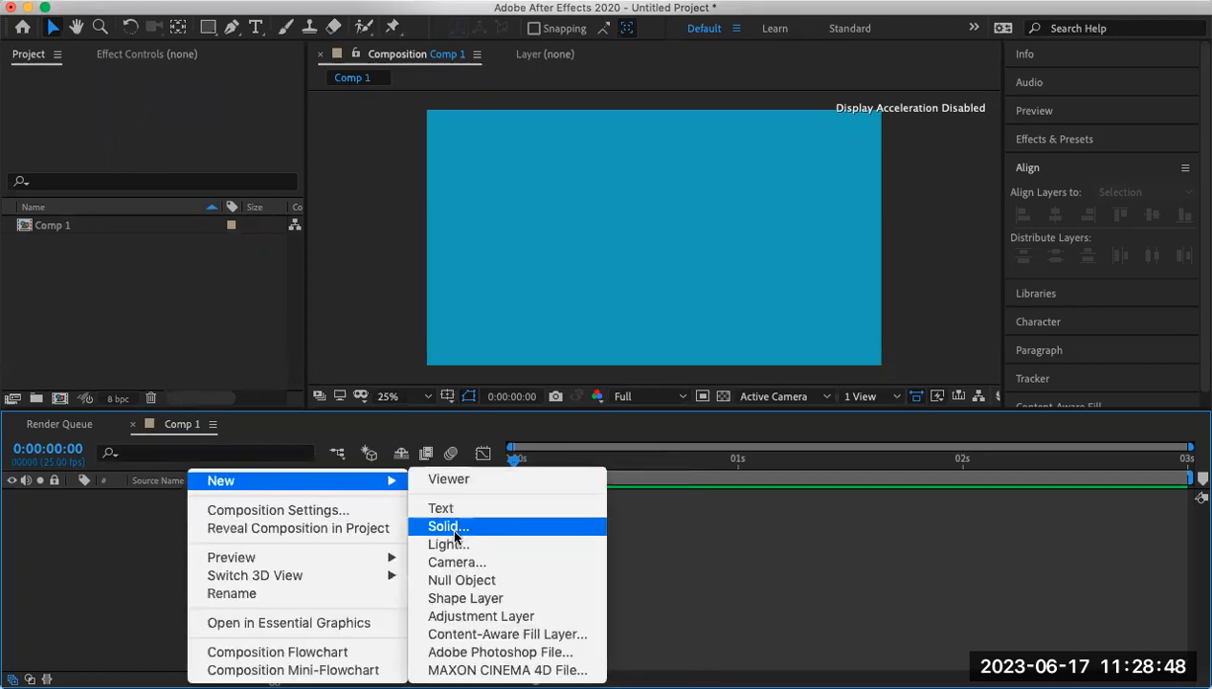
pyautogui.click(454, 535)
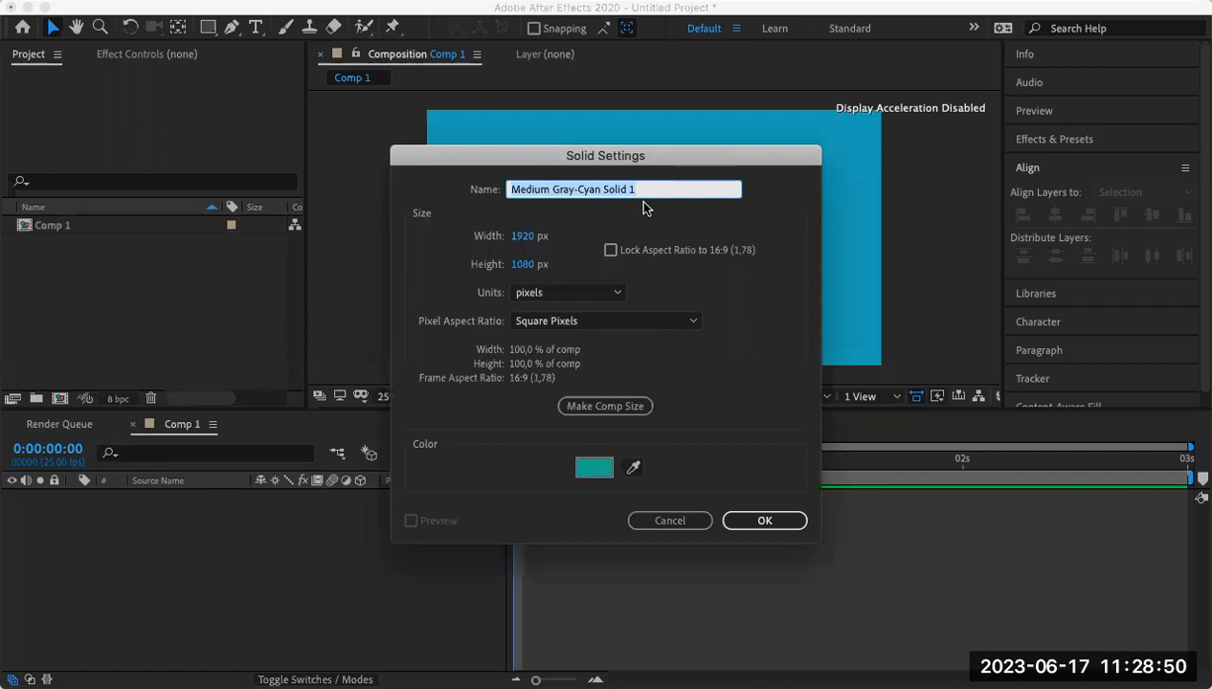
pyautogui.write('back')
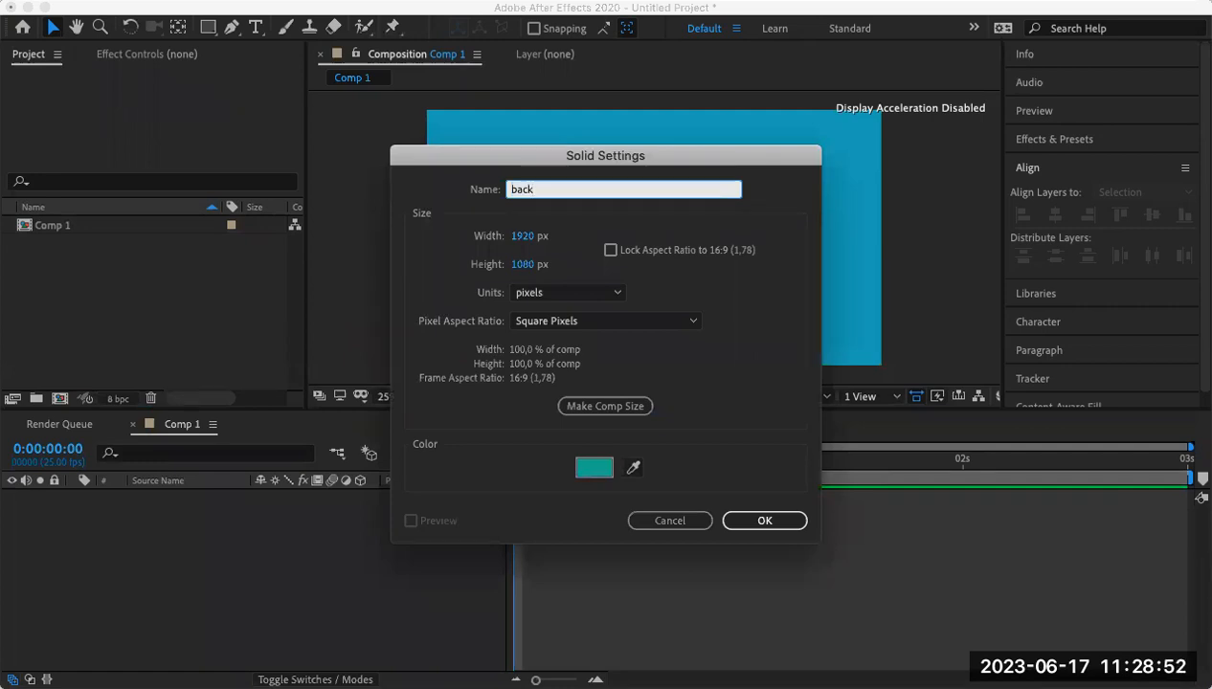
pyautogui.write('ground')
pyautogui.click(787, 520)
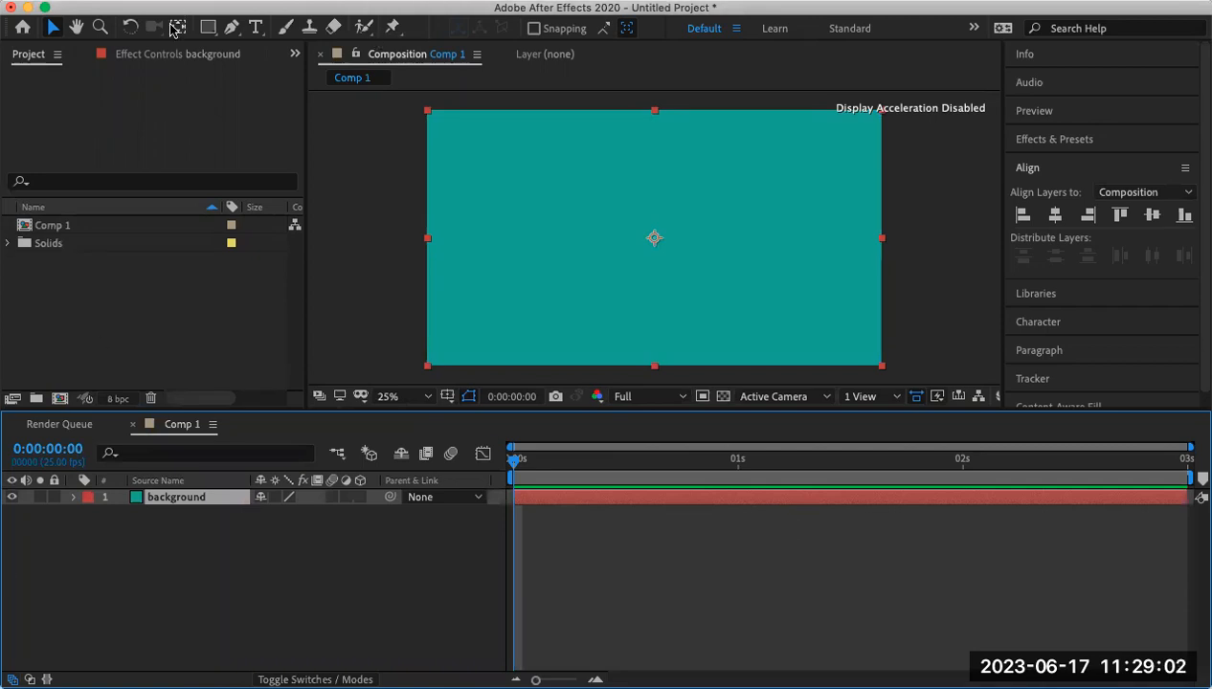
# Add a shape layer and draw a small circle on it with the Ellipse tool near the frame's upper edge.
pyautogui.rightClick(239, 574)
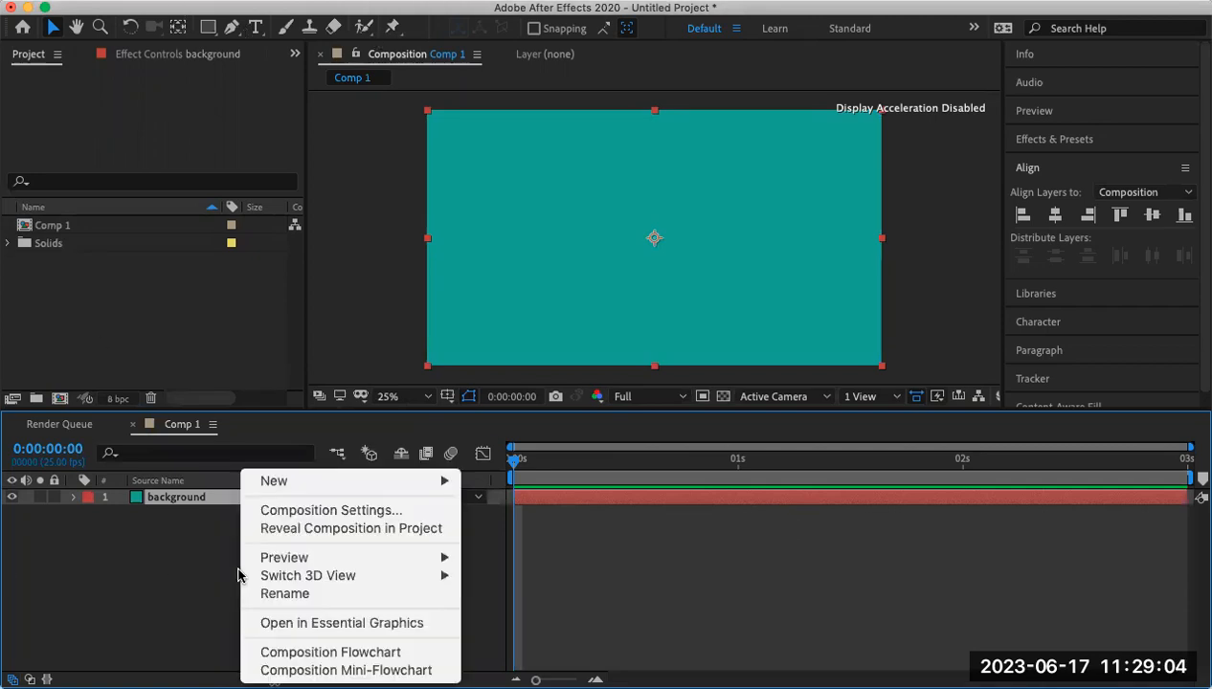
pyautogui.moveTo(325, 483)
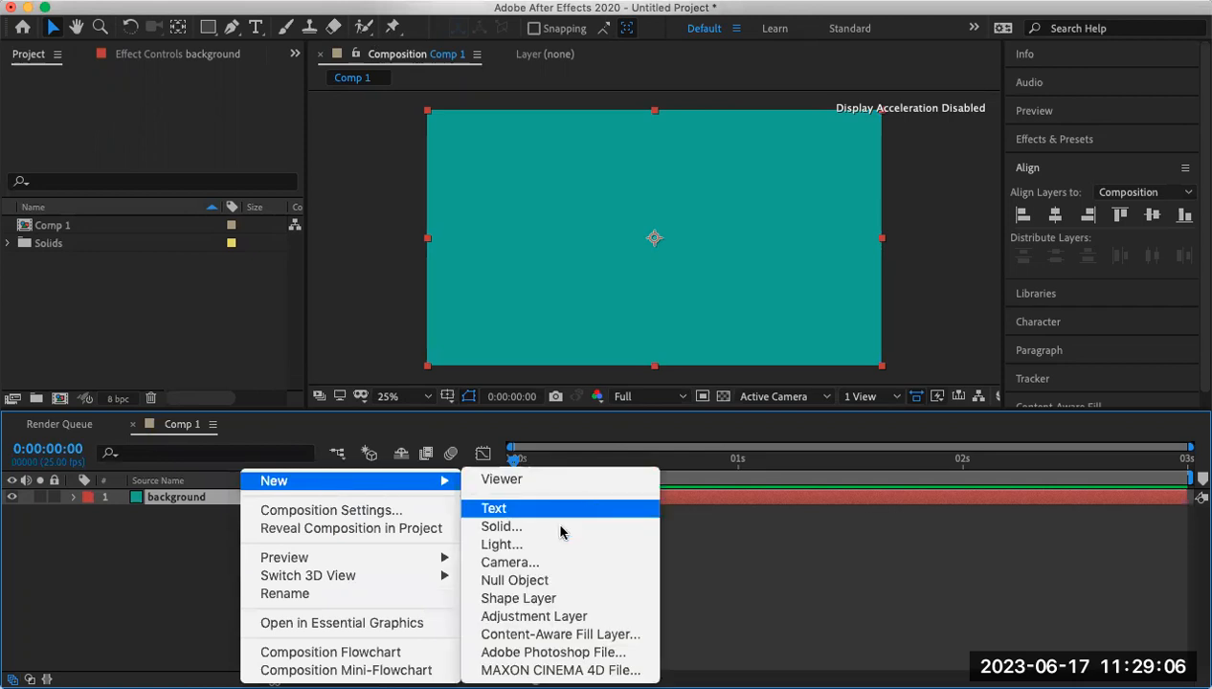
pyautogui.click(513, 607)
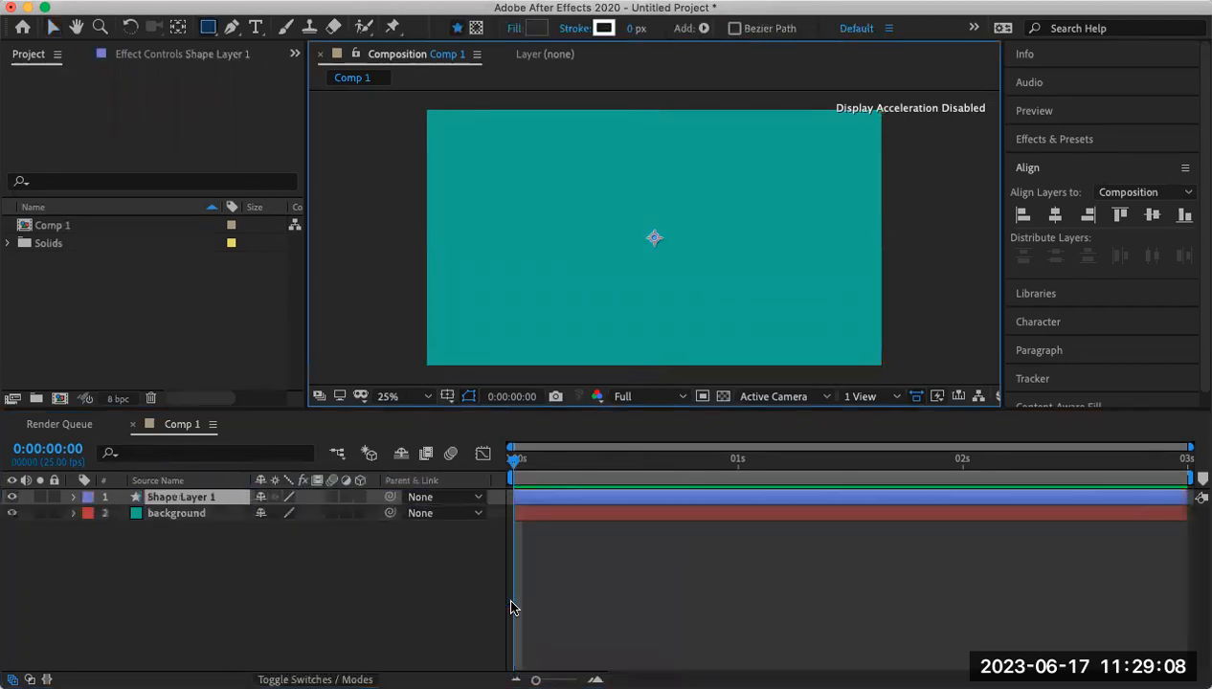
pyautogui.click(208, 28)
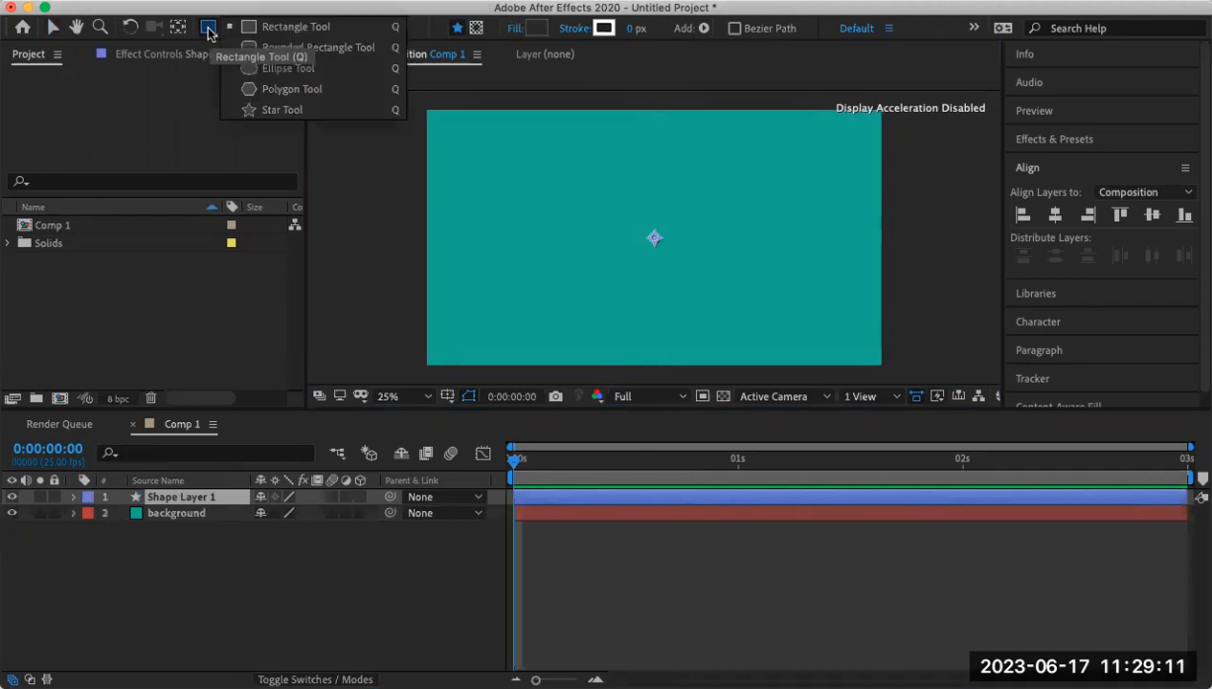
pyautogui.click(316, 69)
pyautogui.moveTo(641, 116); pyautogui.dragTo(693, 166)
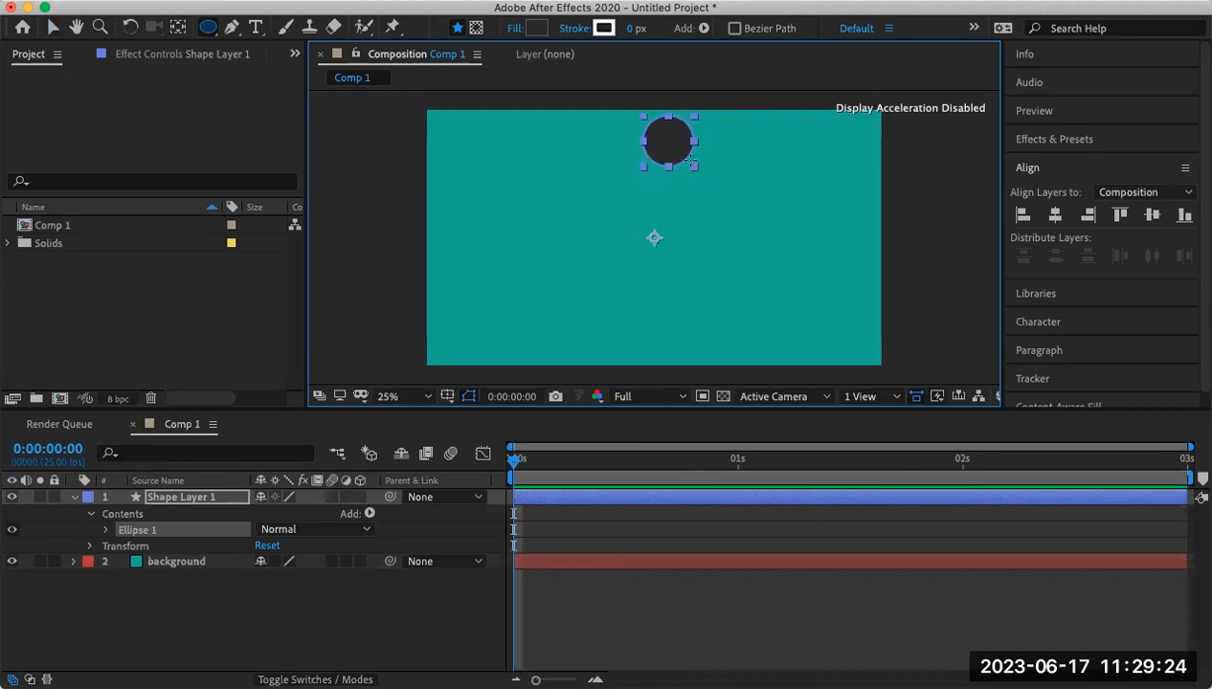
# Change the circle's fill colour to yellow, E6D62C.
pyautogui.click(473, 36)
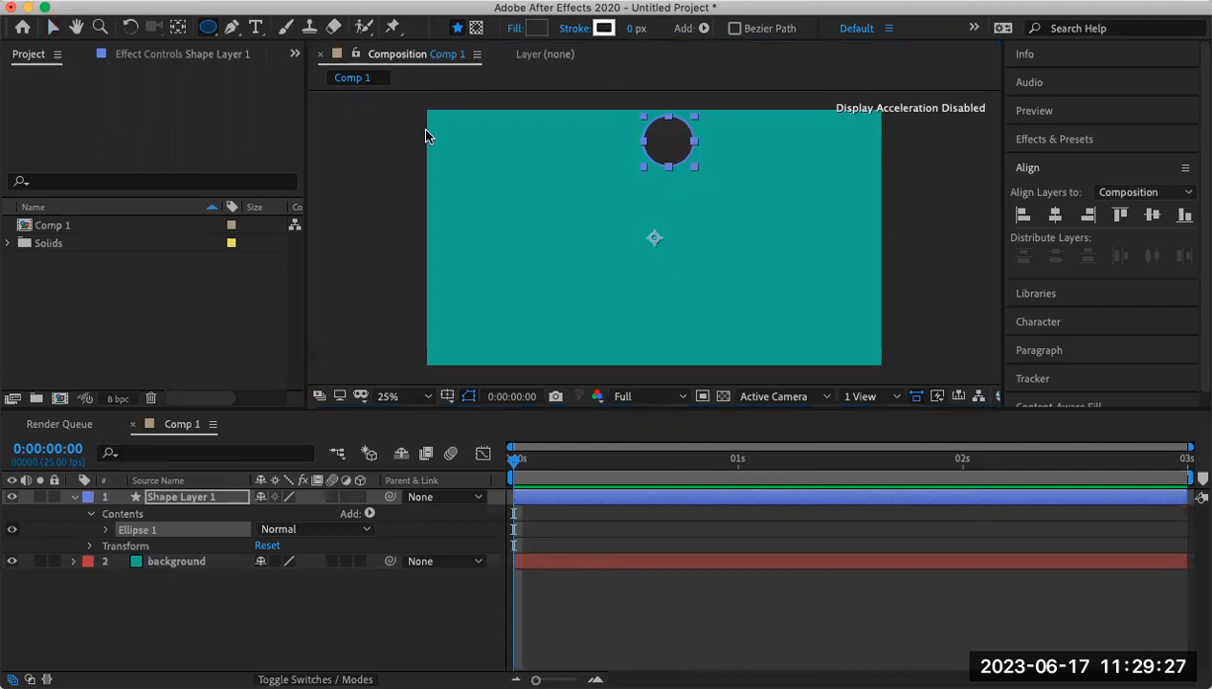
pyautogui.click(536, 30)
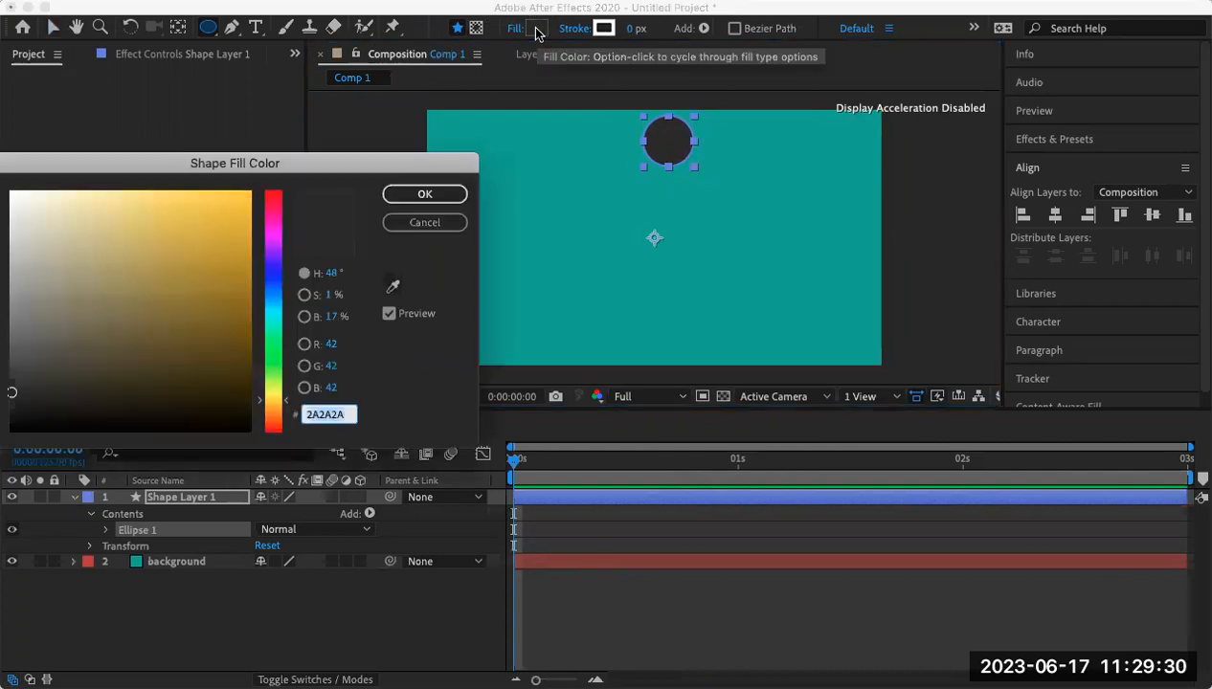
pyautogui.click(233, 328)
pyautogui.moveTo(233, 327)
pyautogui.mouseDown()
pyautogui.moveTo(229, 346)
pyautogui.moveTo(189, 268)
pyautogui.moveTo(186, 279)
pyautogui.mouseUp()
pyautogui.moveTo(260, 410)
pyautogui.mouseDown()
pyautogui.moveTo(263, 419)
pyautogui.moveTo(280, 400)
pyautogui.mouseUp()
pyautogui.moveTo(190, 252)
pyautogui.mouseDown()
pyautogui.moveTo(200, 197)
pyautogui.moveTo(194, 217)
pyautogui.mouseUp()
pyautogui.moveTo(235, 268); pyautogui.dragTo(205, 215)
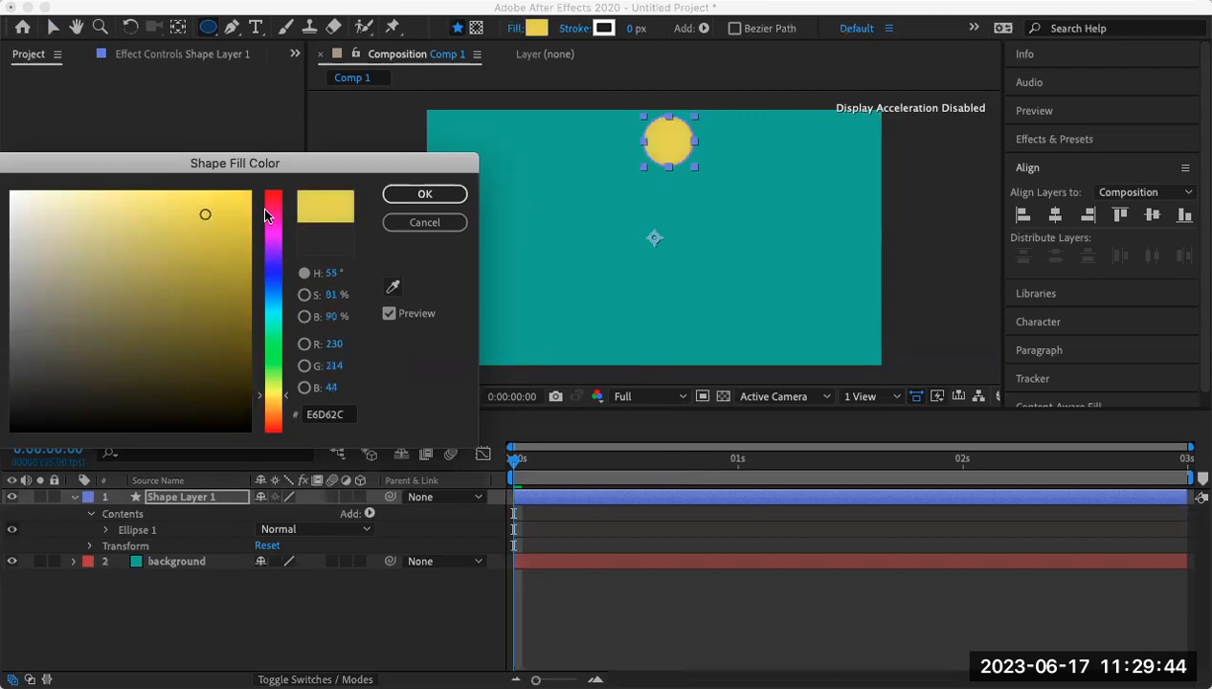
pyautogui.click(420, 190)
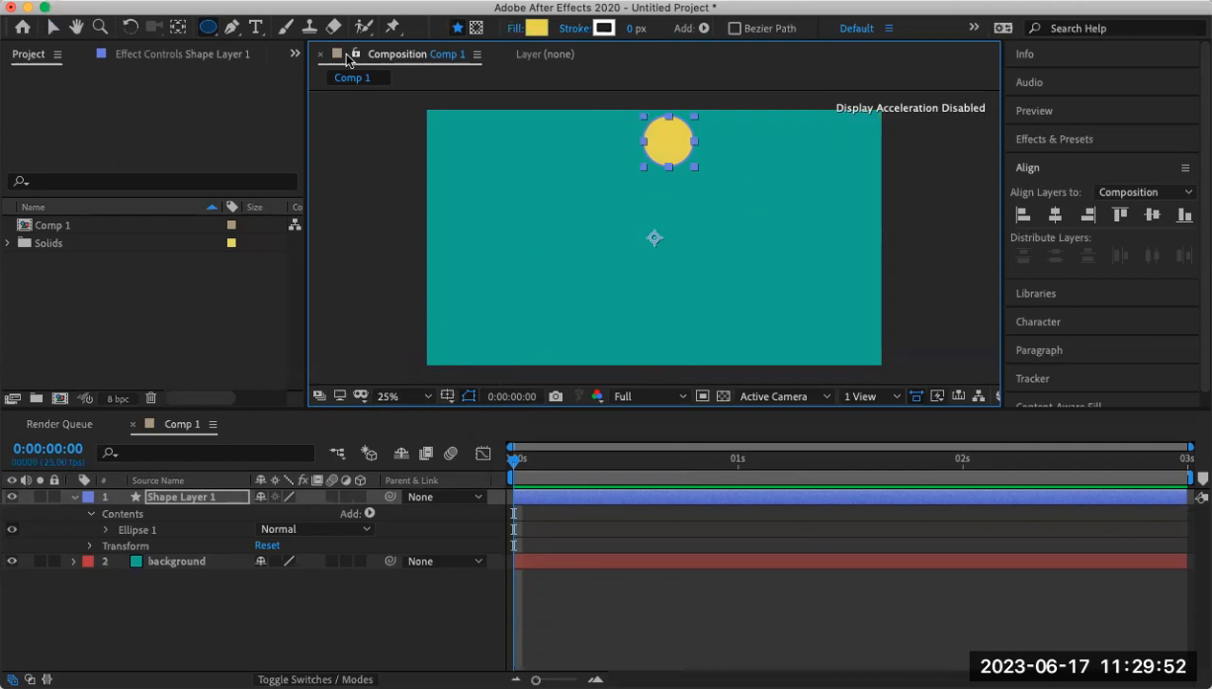
# Move the circle with the Pan Behind tool onto the frame's vertical centre line, just below the upper edge.
pyautogui.doubleClick(180, 27)
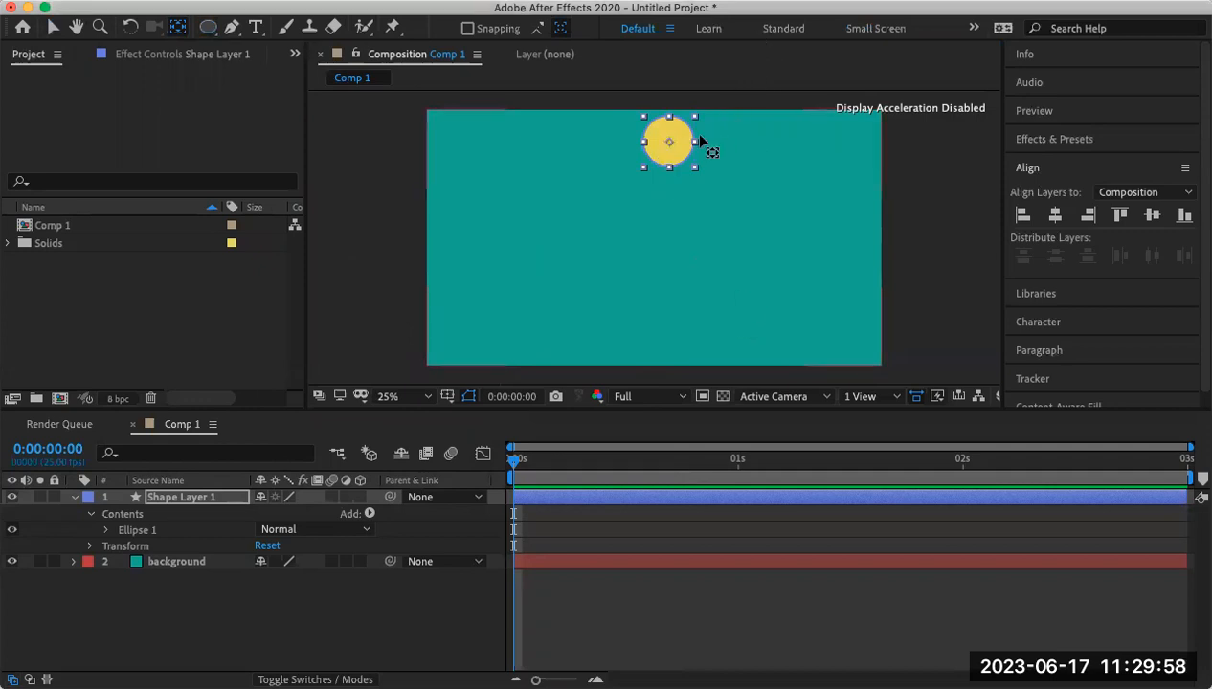
pyautogui.click(670, 146)
pyautogui.moveTo(670, 146)
pyautogui.mouseDown()
pyautogui.moveTo(646, 166)
pyautogui.moveTo(653, 151)
pyautogui.mouseUp()
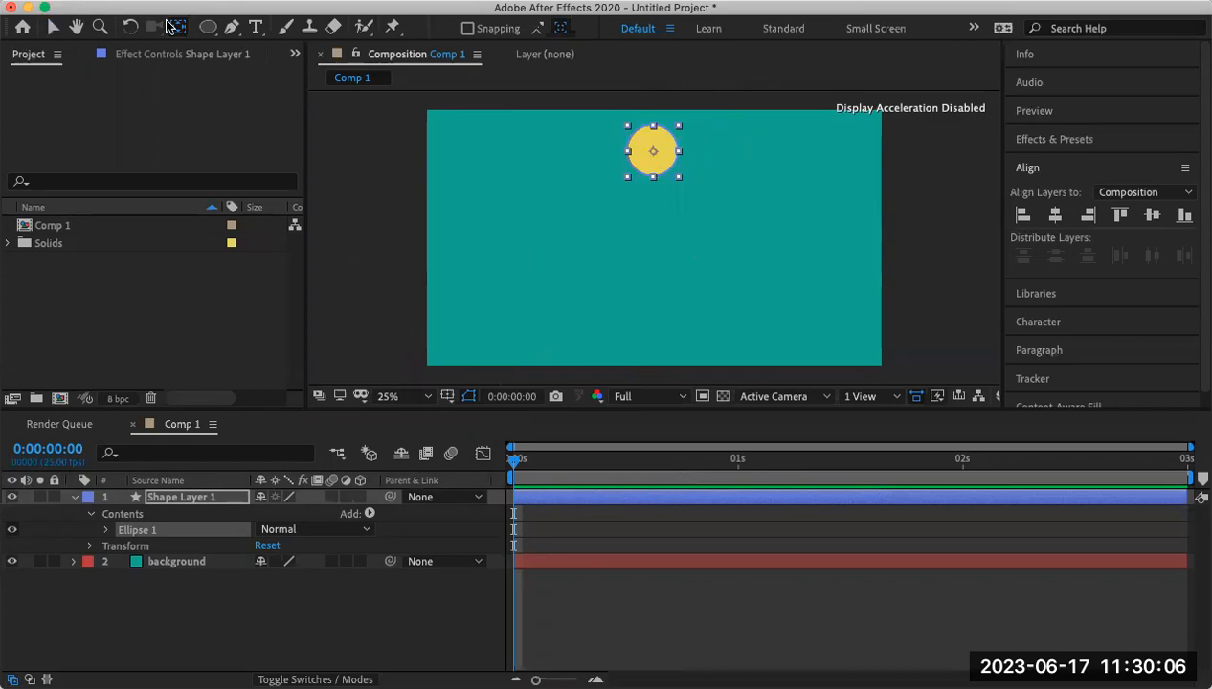
# Move the shape layer's anchor point from the frame centre up to the circle's lower edge.
pyautogui.click(656, 218)
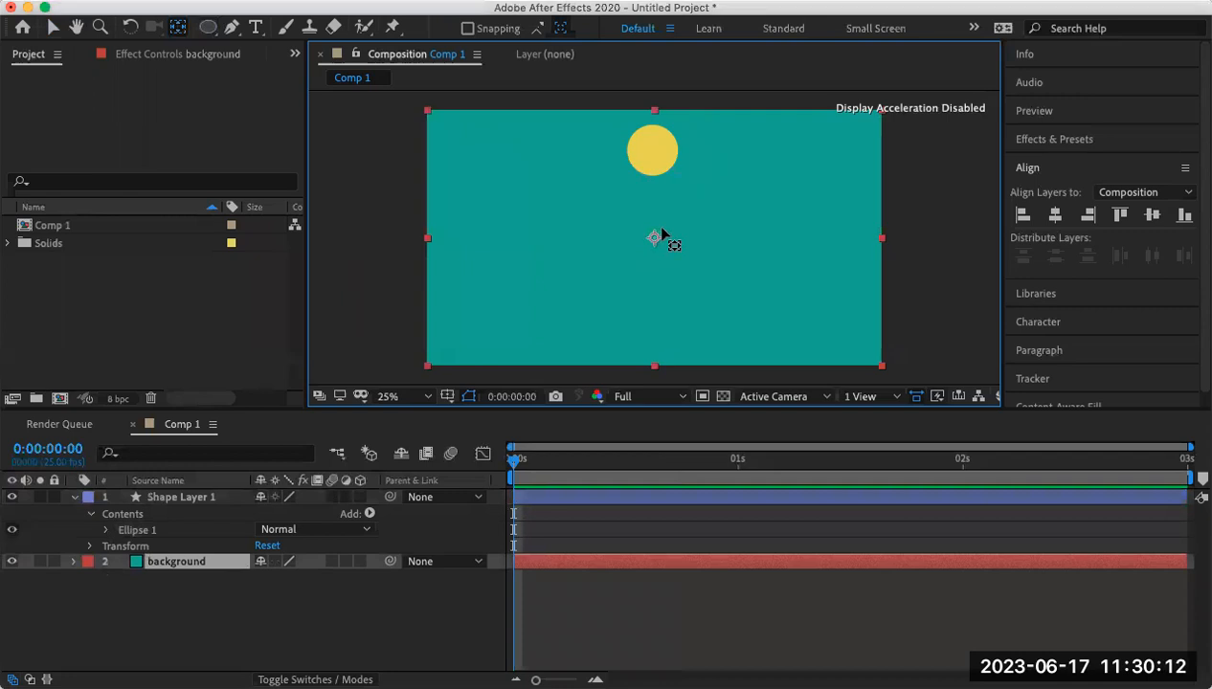
pyautogui.click(180, 497)
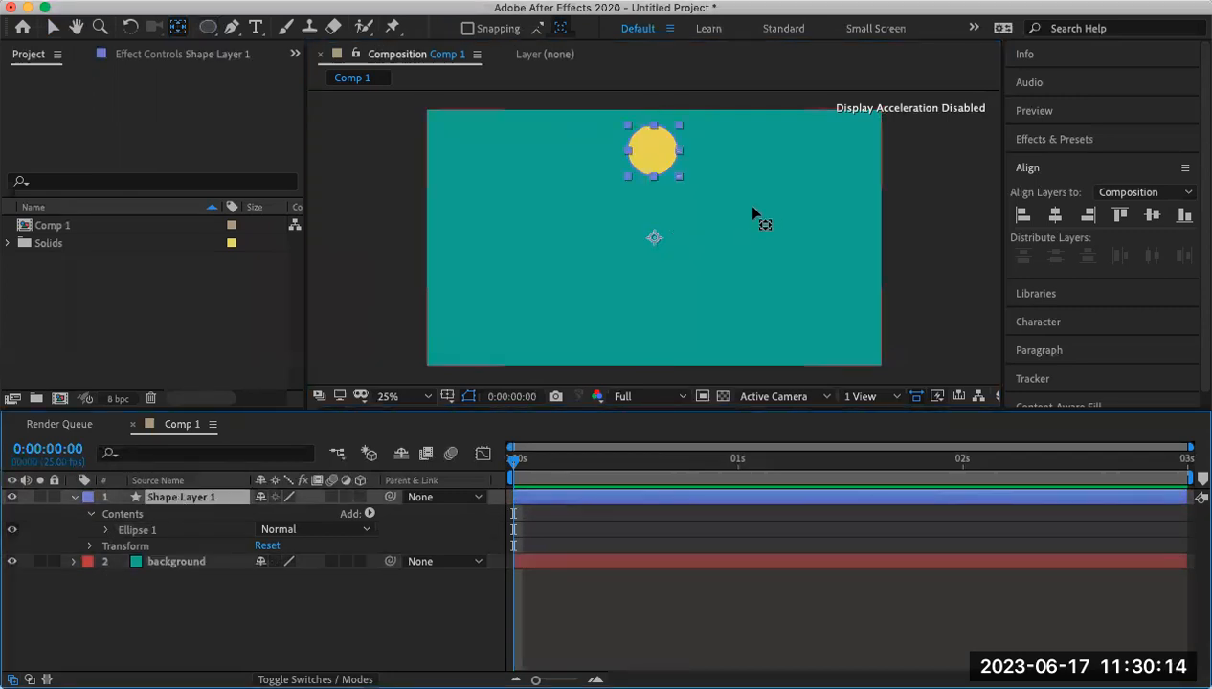
pyautogui.moveTo(654, 241); pyautogui.dragTo(652, 183)
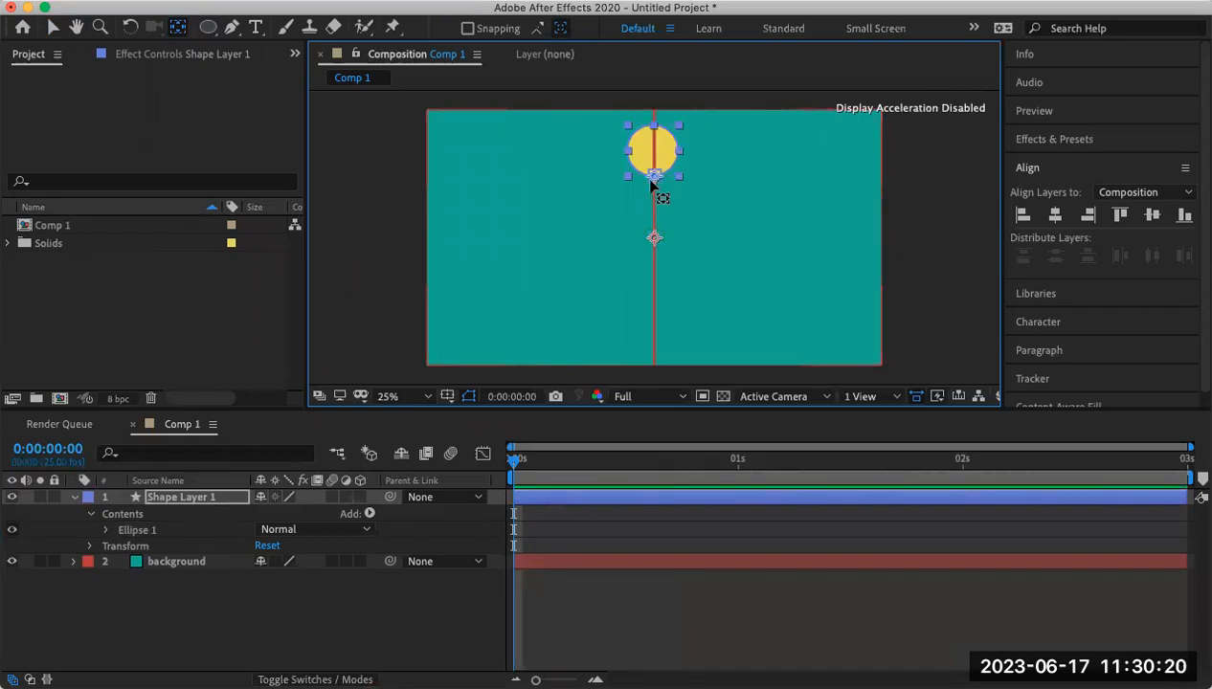
pyautogui.moveTo(652, 187); pyautogui.dragTo(652, 185)
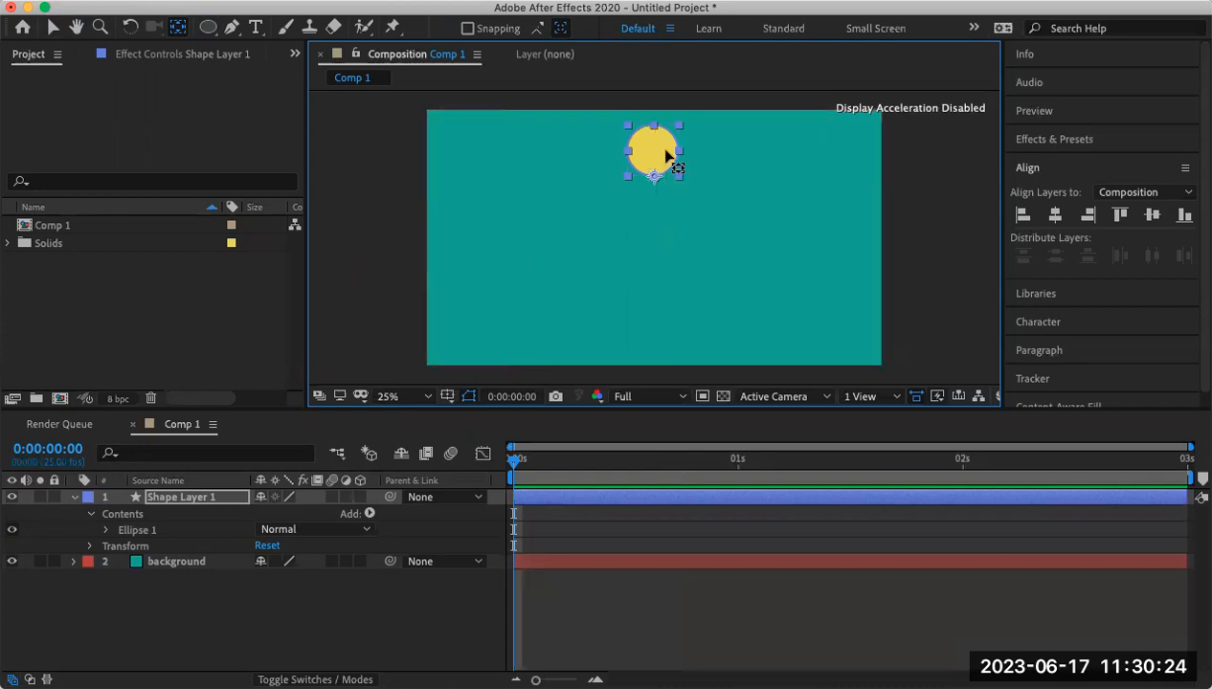
# Fine-tune the anchor point so it sits exactly on the midpoint of the circle's lower edge.
pyautogui.scroll(2, 670, 155)
pyautogui.scroll(3, 648, 205)
pyautogui.press('space')
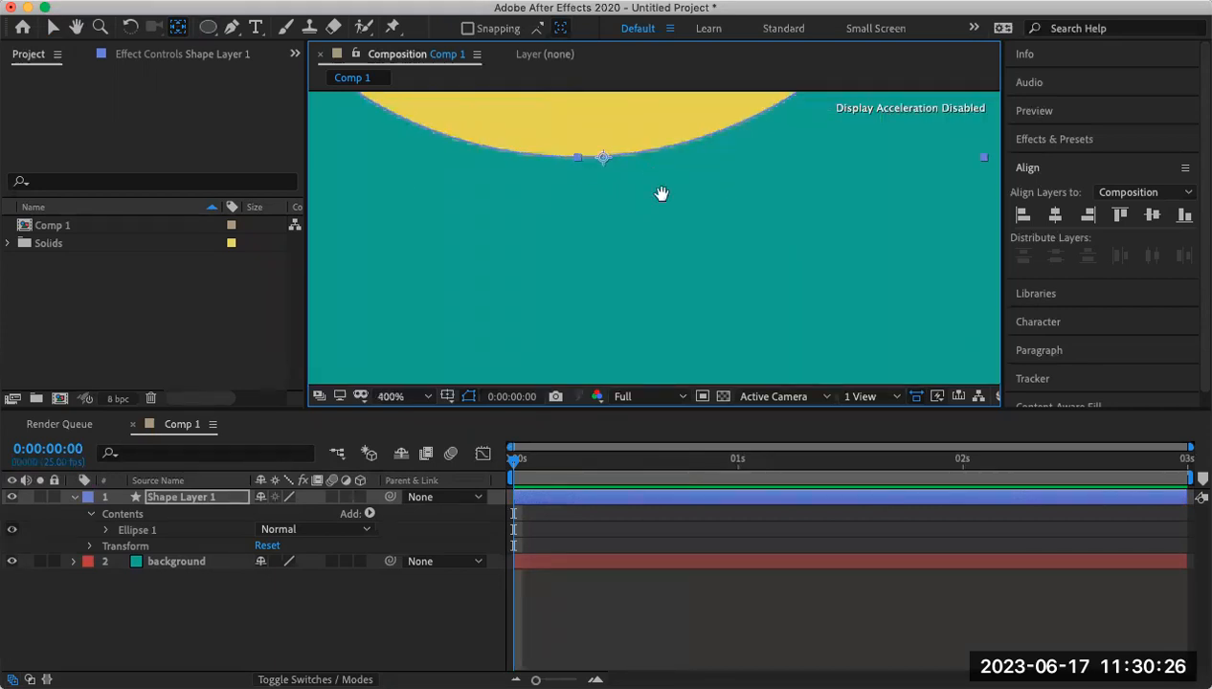
pyautogui.moveTo(652, 174); pyautogui.dragTo(707, 262)
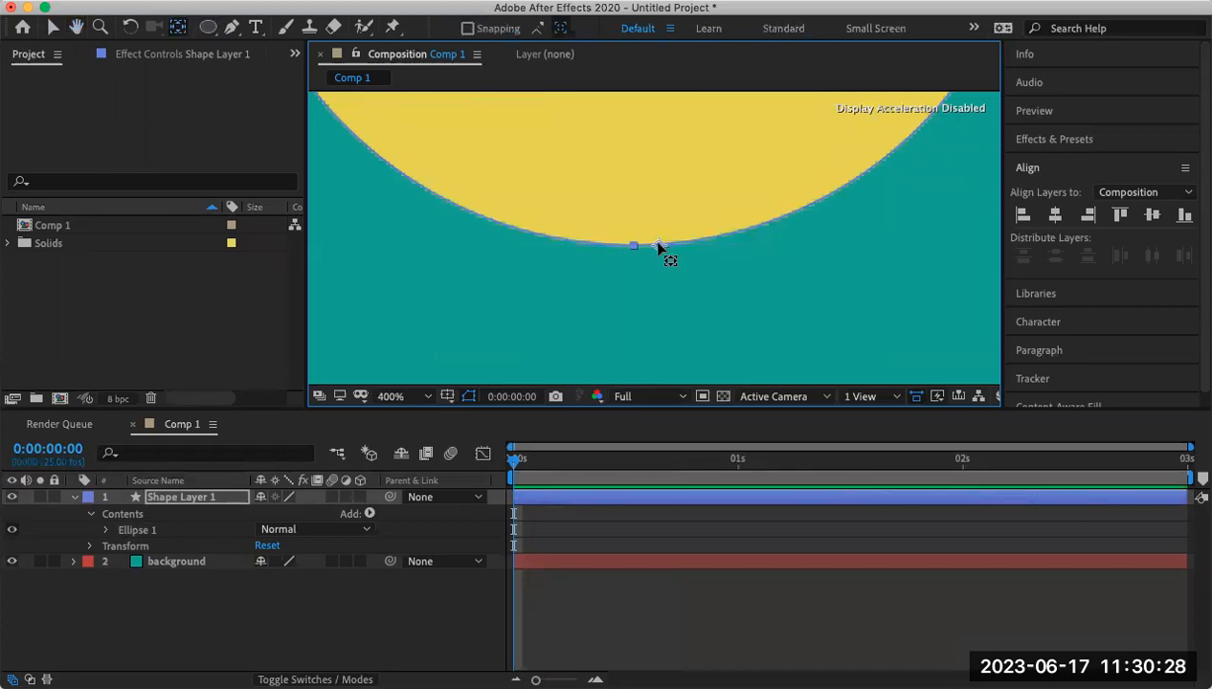
pyautogui.moveTo(657, 246); pyautogui.dragTo(630, 250)
# Align the circle's layer to the horizontal centre of the composition.
pyautogui.scroll(-2, 673, 284)
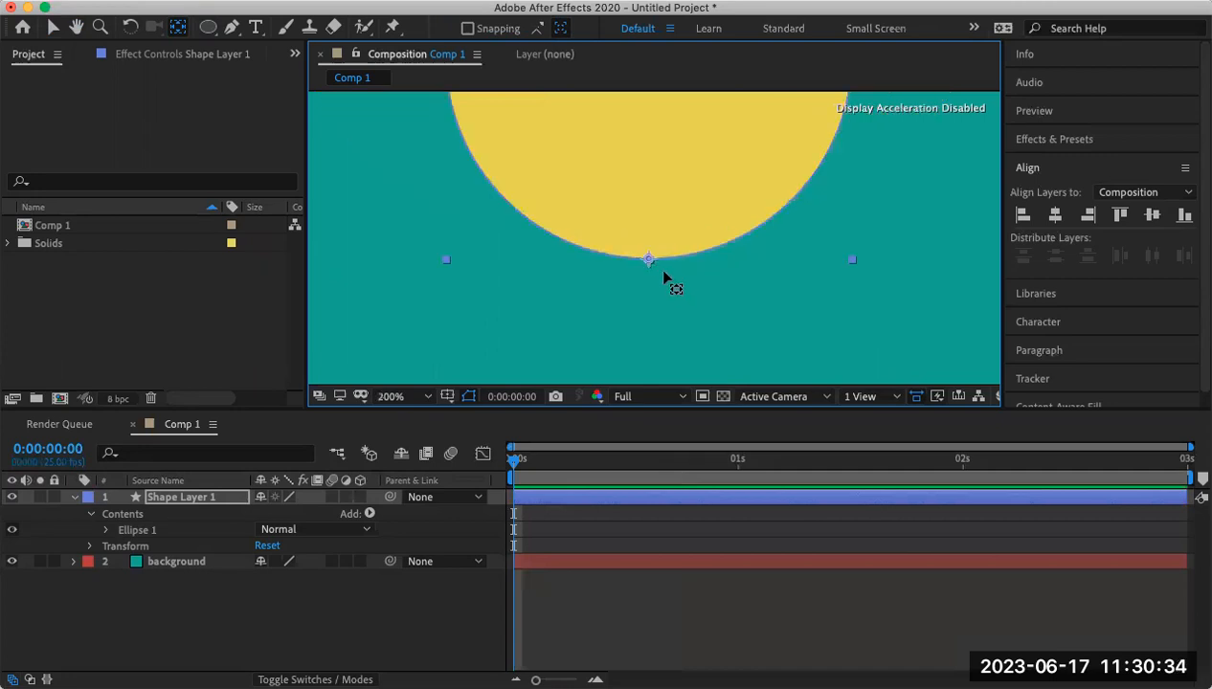
pyautogui.scroll(-3, 664, 275)
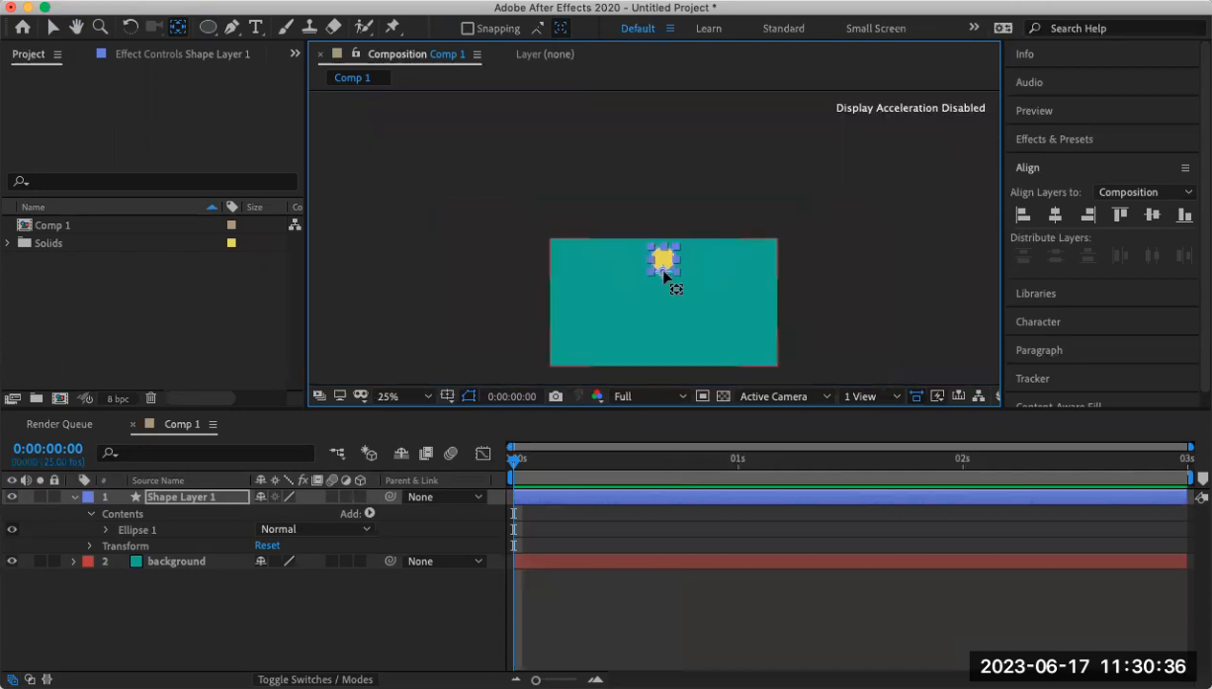
pyautogui.scroll(2, 730, 315)
pyautogui.moveTo(735, 313); pyautogui.dragTo(721, 205)
pyautogui.scroll(-1, 722, 215)
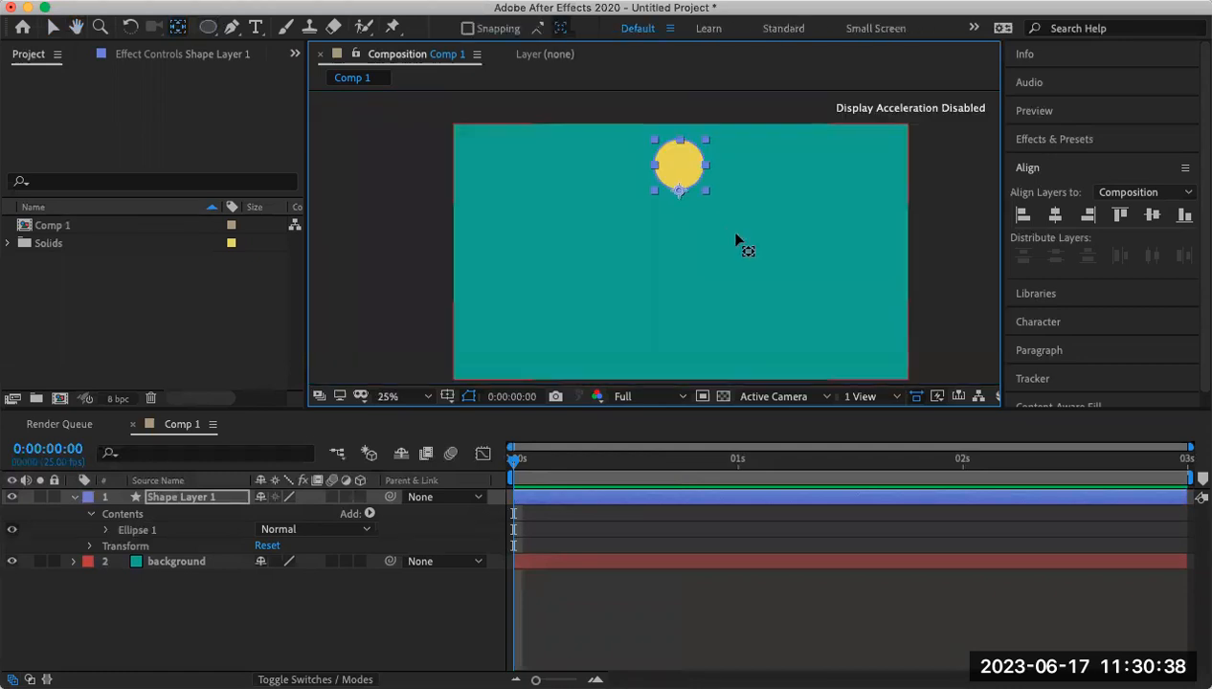
pyautogui.moveTo(759, 247); pyautogui.dragTo(729, 222)
pyautogui.click(1055, 215)
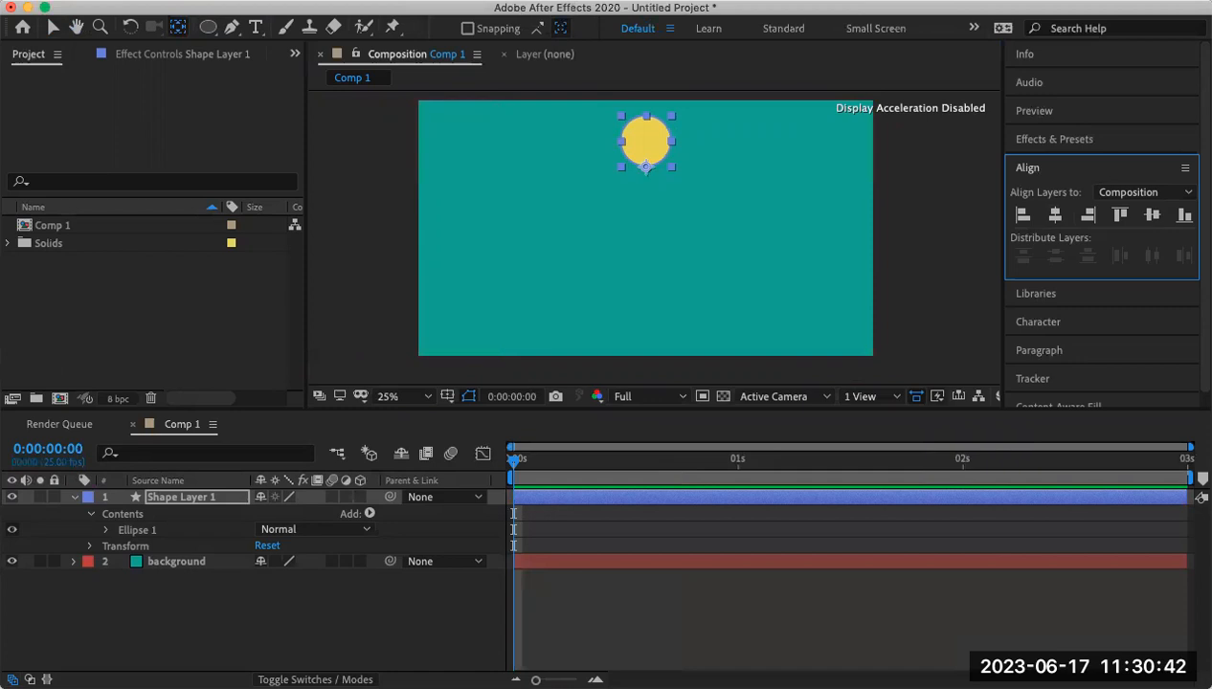
# Show the rulers and place a horizontal guide slightly above the composition's lower edge.
pyautogui.click(521, 0)
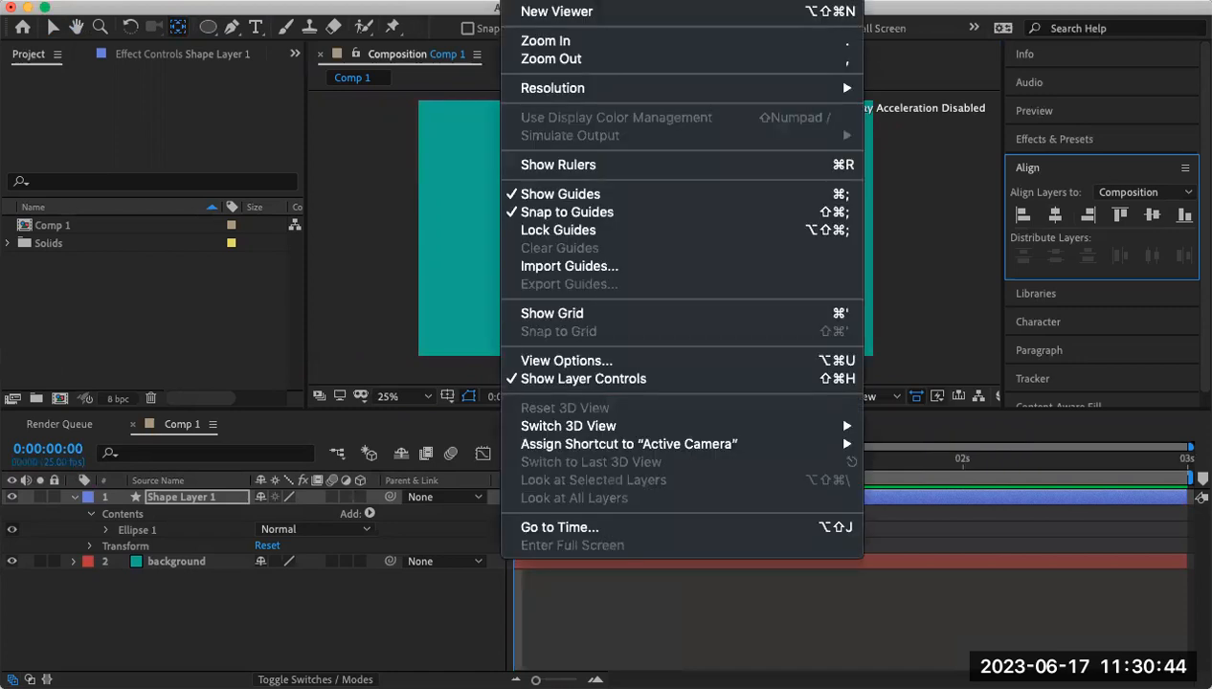
pyautogui.click(599, 164)
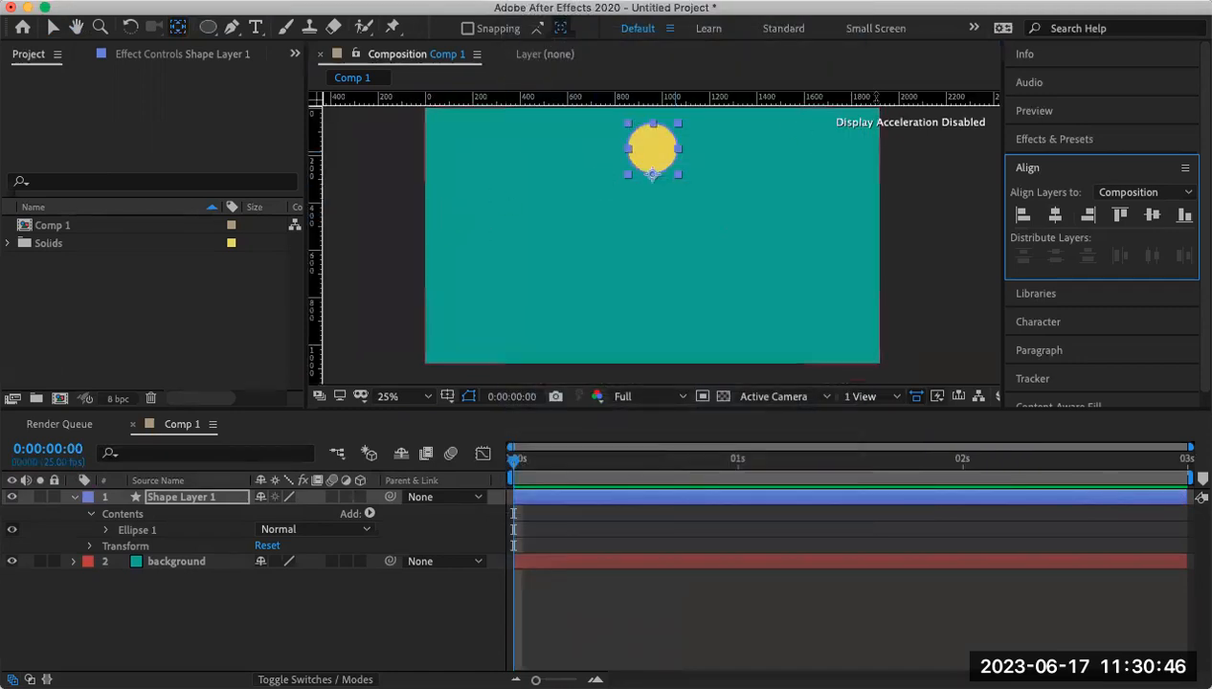
pyautogui.moveTo(692, 97); pyautogui.dragTo(669, 340)
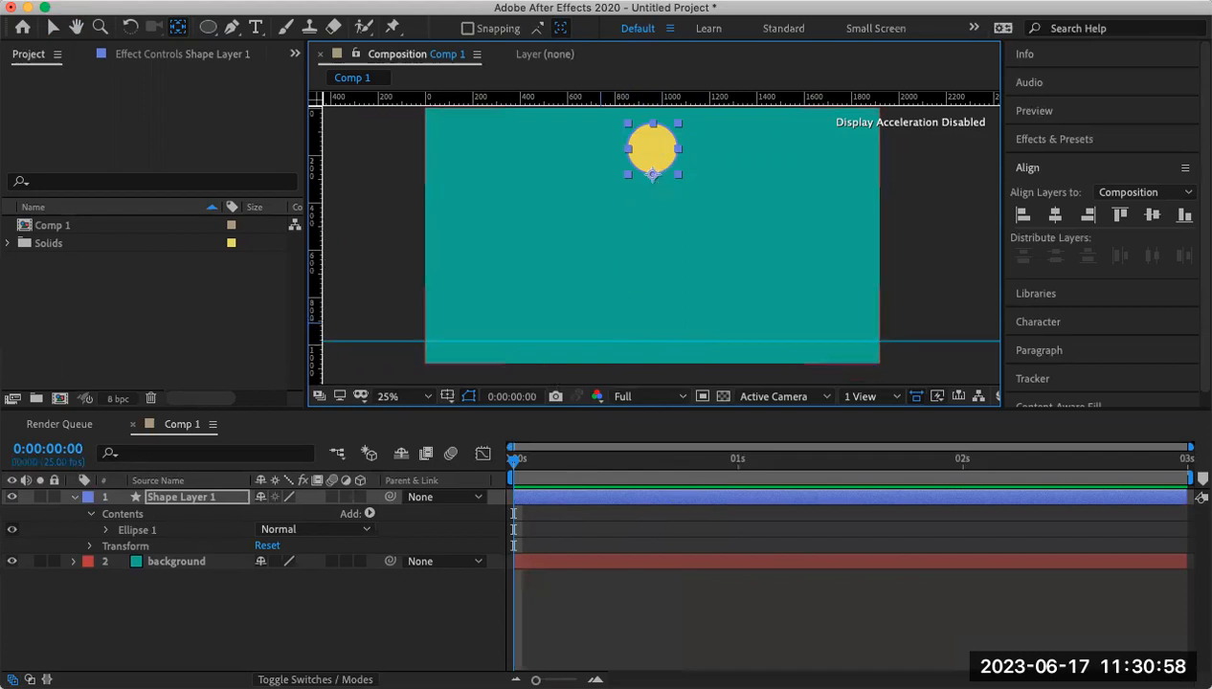
# Rename the circle's shape layer as ball.
pyautogui.click(188, 501)
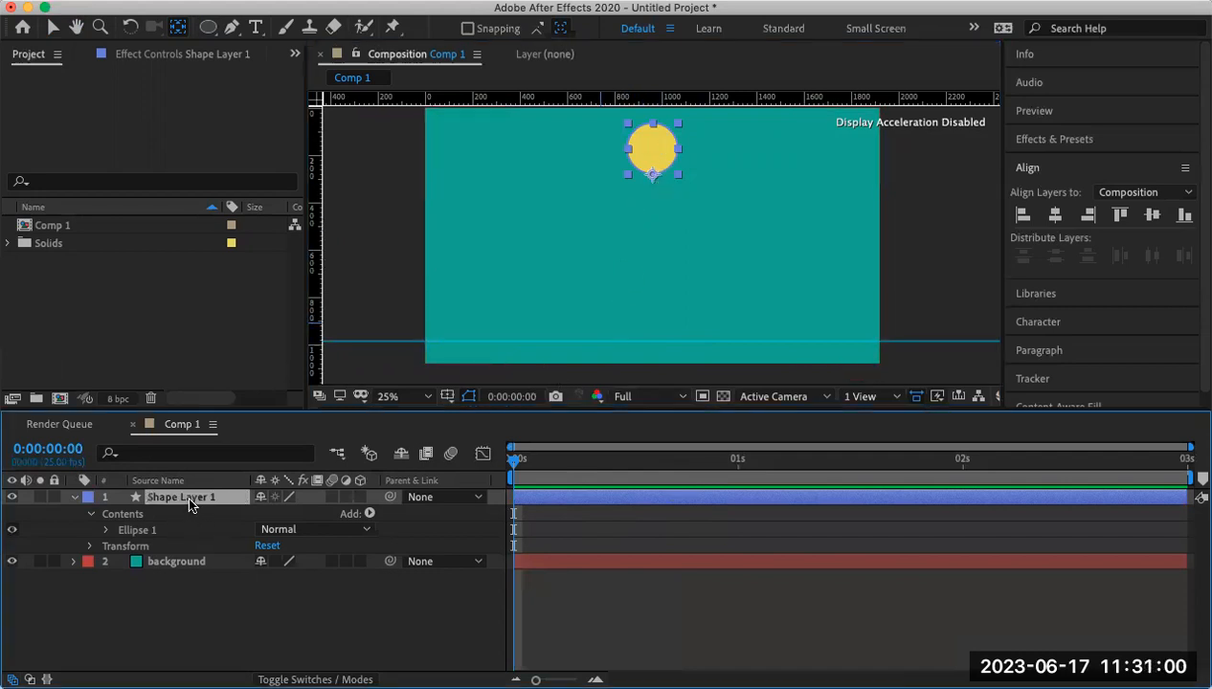
pyautogui.rightClick(191, 499)
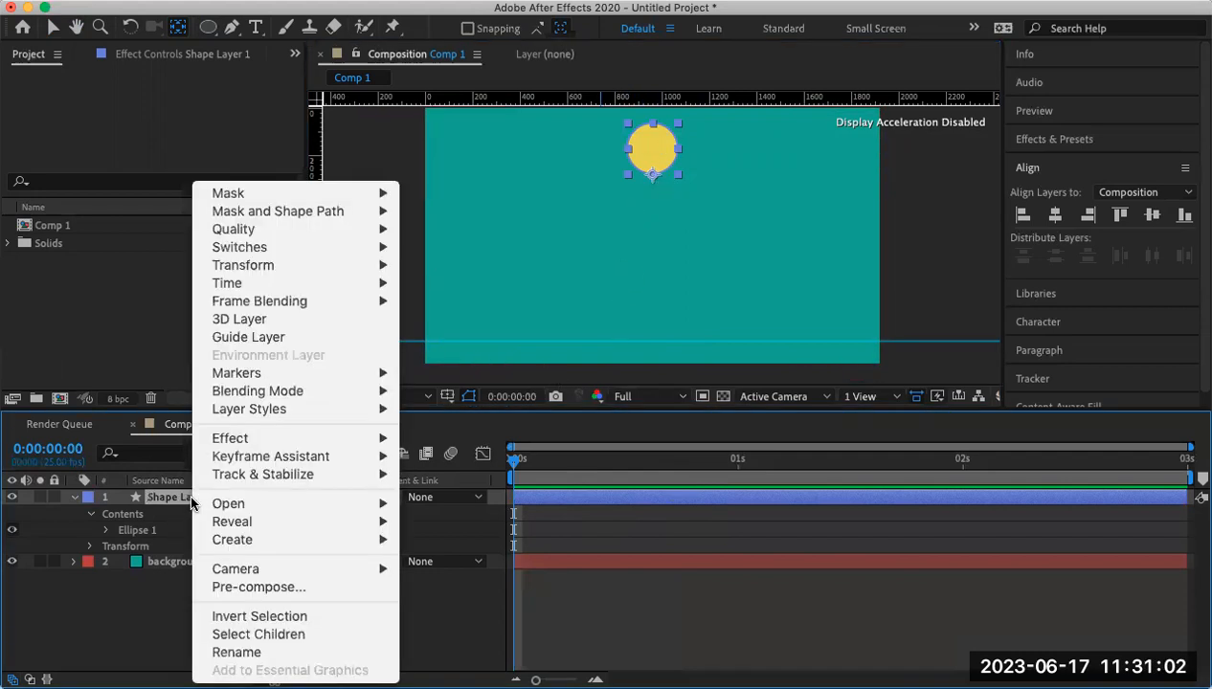
pyautogui.click(243, 651)
pyautogui.write('ba')
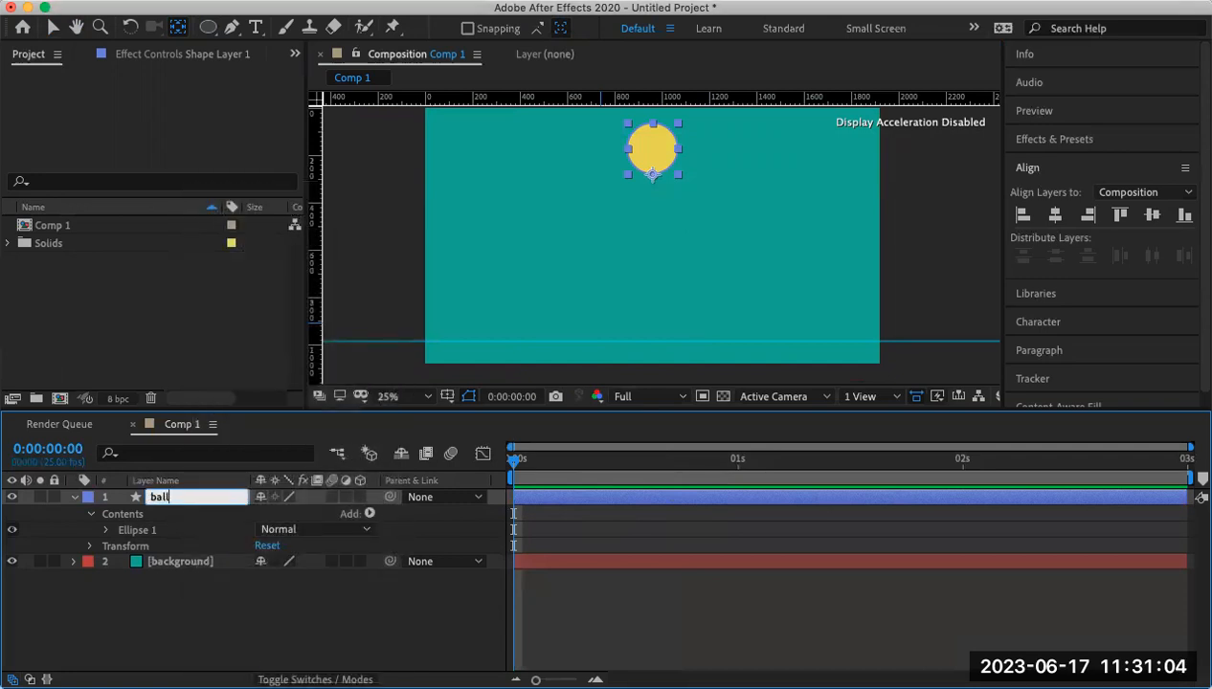
pyautogui.write('ll')
pyautogui.press('Return')
pyautogui.rightClick(170, 498)
pyautogui.press('Escape')
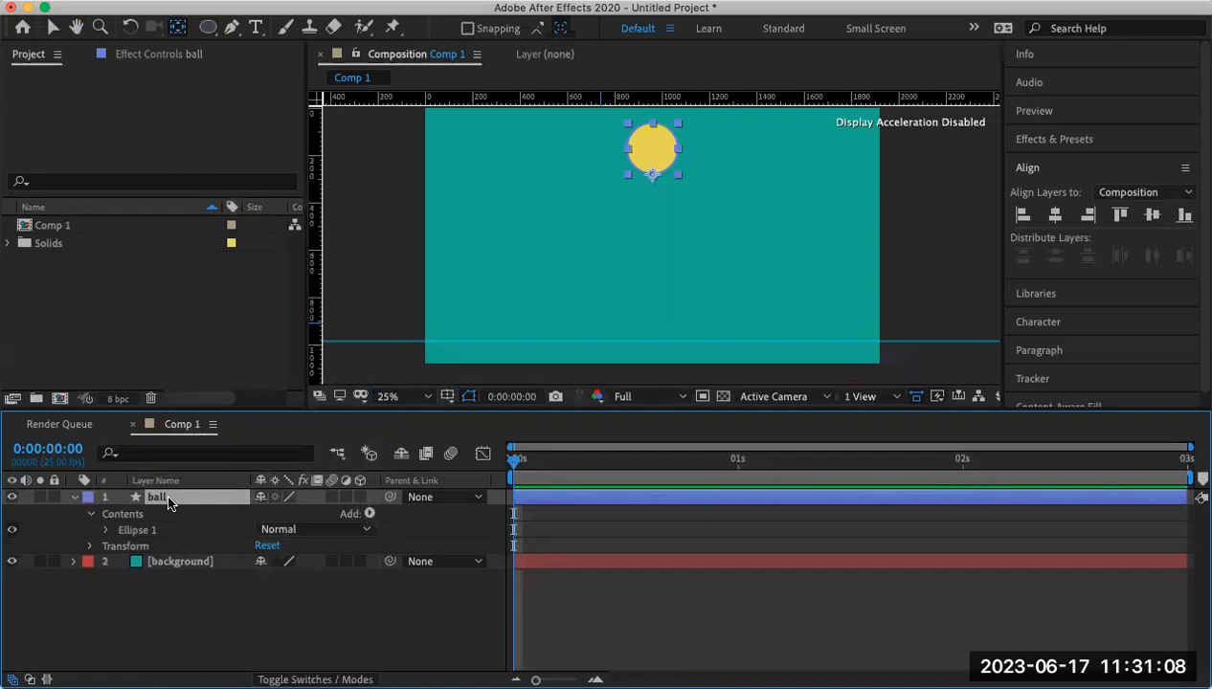
# Raise the ball slightly to 960, 234.2, centre it horizontally in the composition, and add a Position keyframe at frame 0.
pyautogui.press('p')
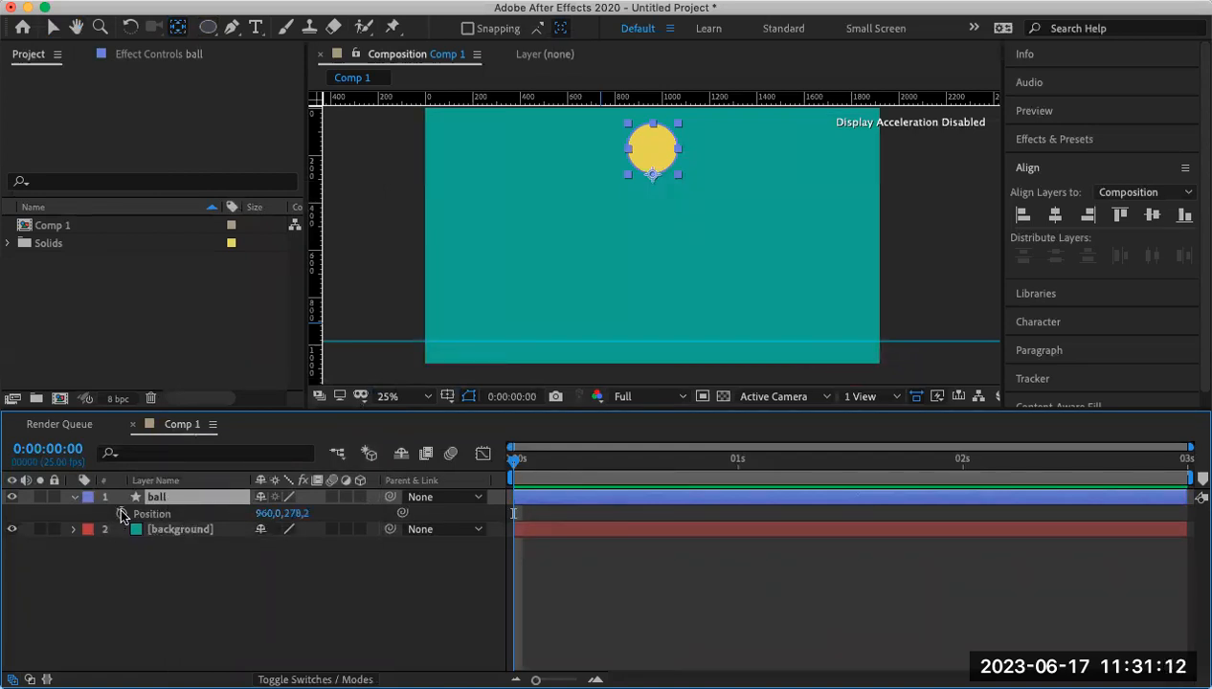
pyautogui.click(652, 148)
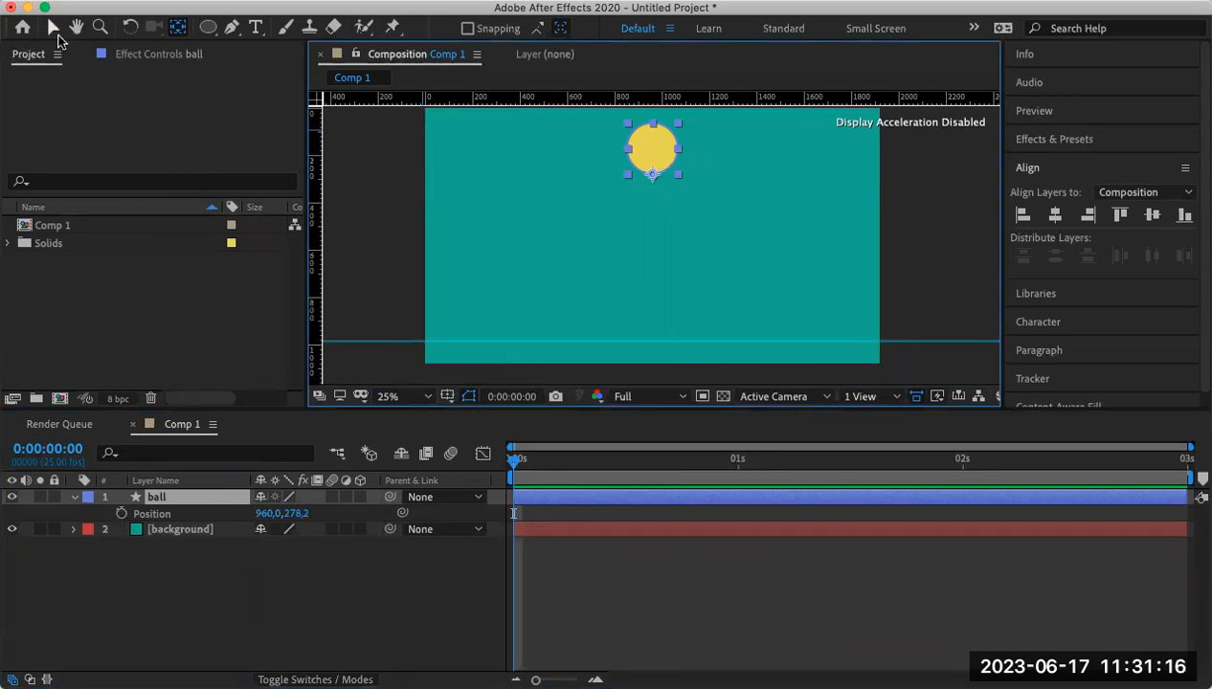
pyautogui.click(53, 28)
pyautogui.moveTo(650, 165); pyautogui.dragTo(651, 155)
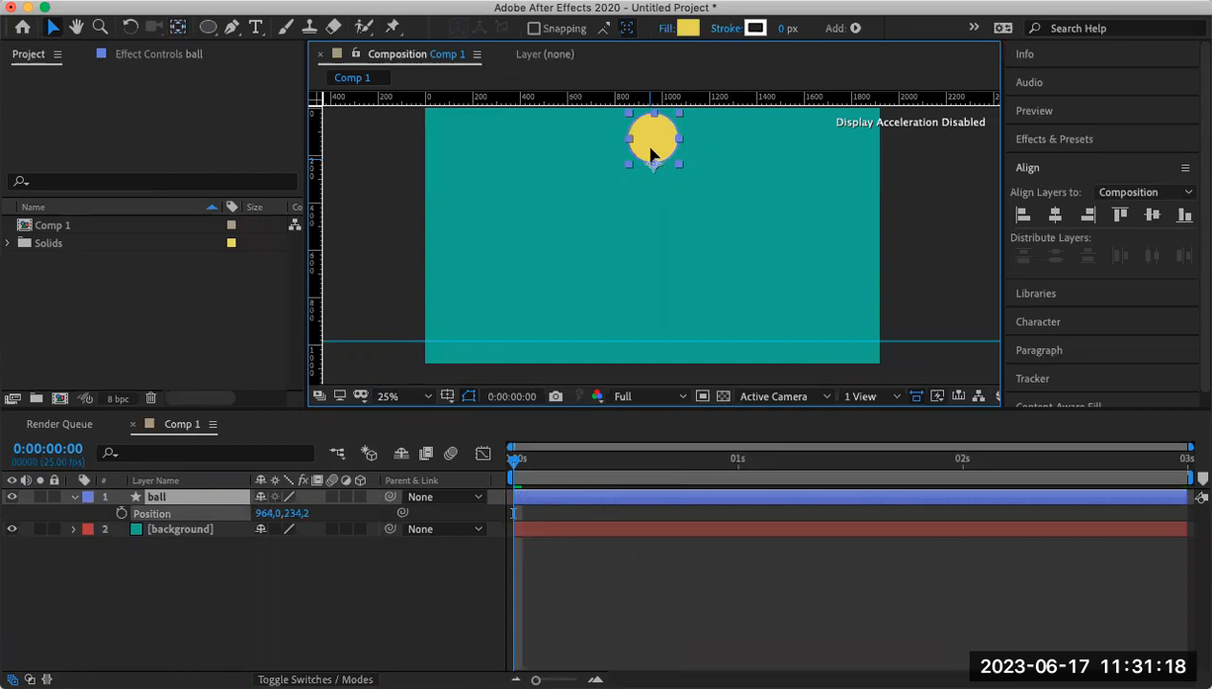
pyautogui.click(1054, 215)
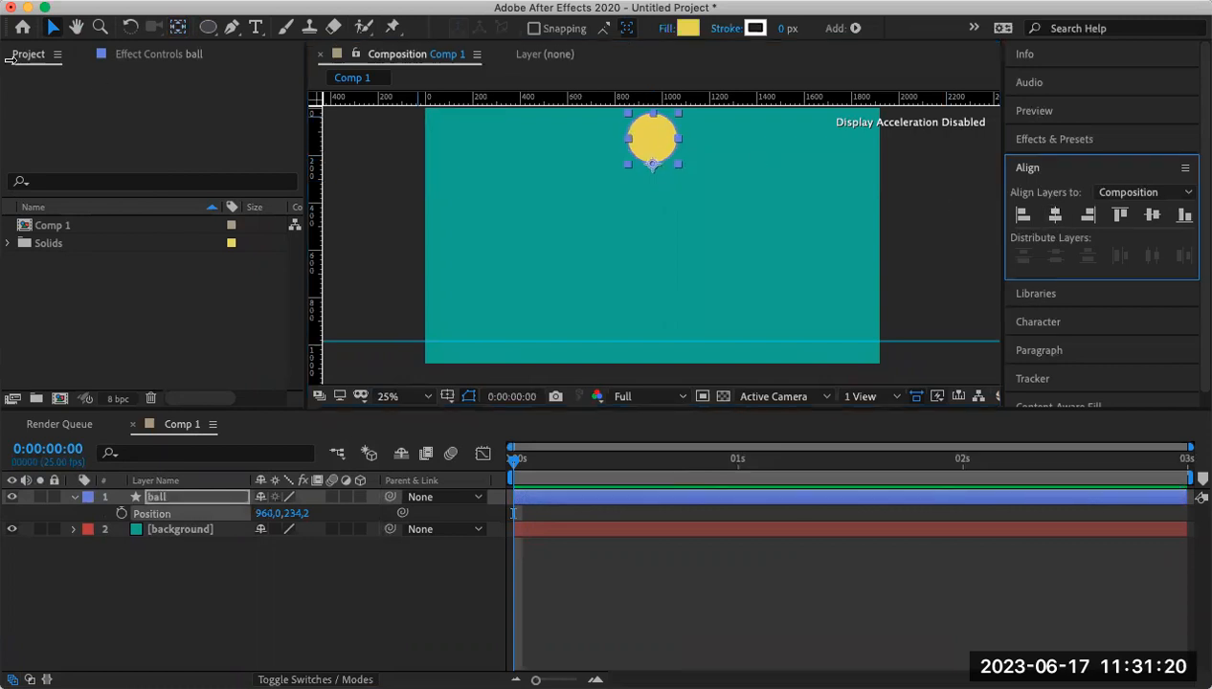
pyautogui.click(122, 514)
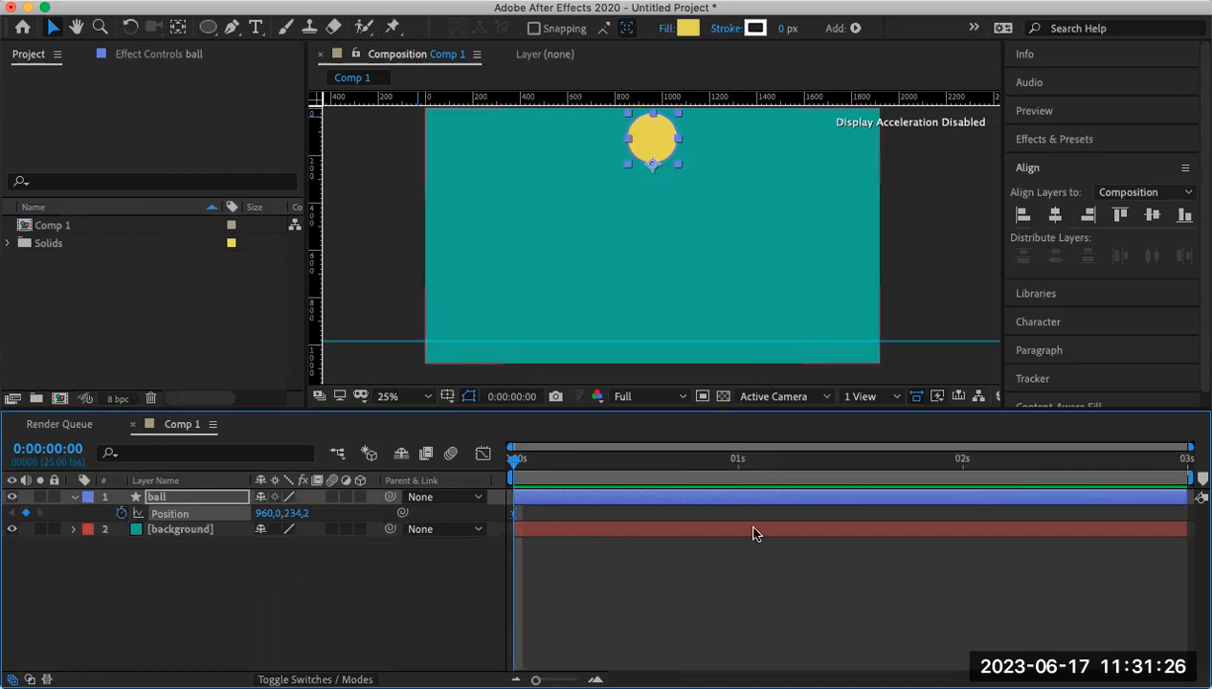
# At frame 15, lower the ball straight down until its bottom rests on the guide, at Position 960, 984.
pyautogui.scroll(3, 754, 534)
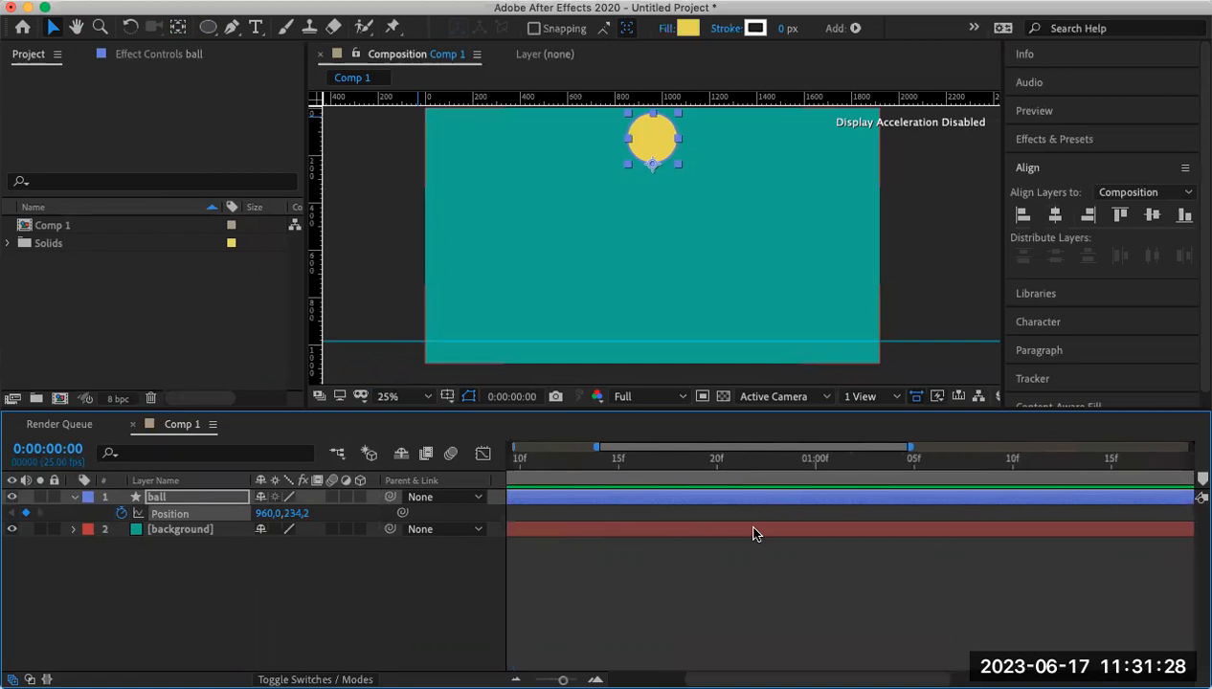
pyautogui.scroll(4, 753, 534)
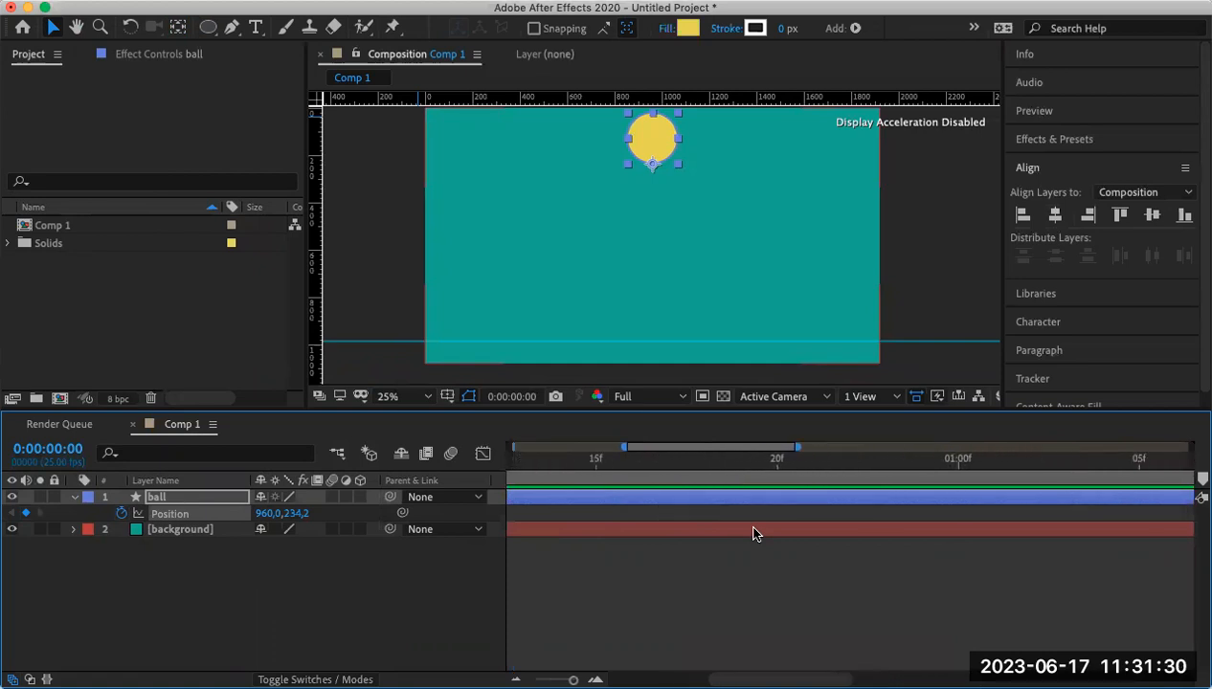
pyautogui.scroll(3, 754, 535)
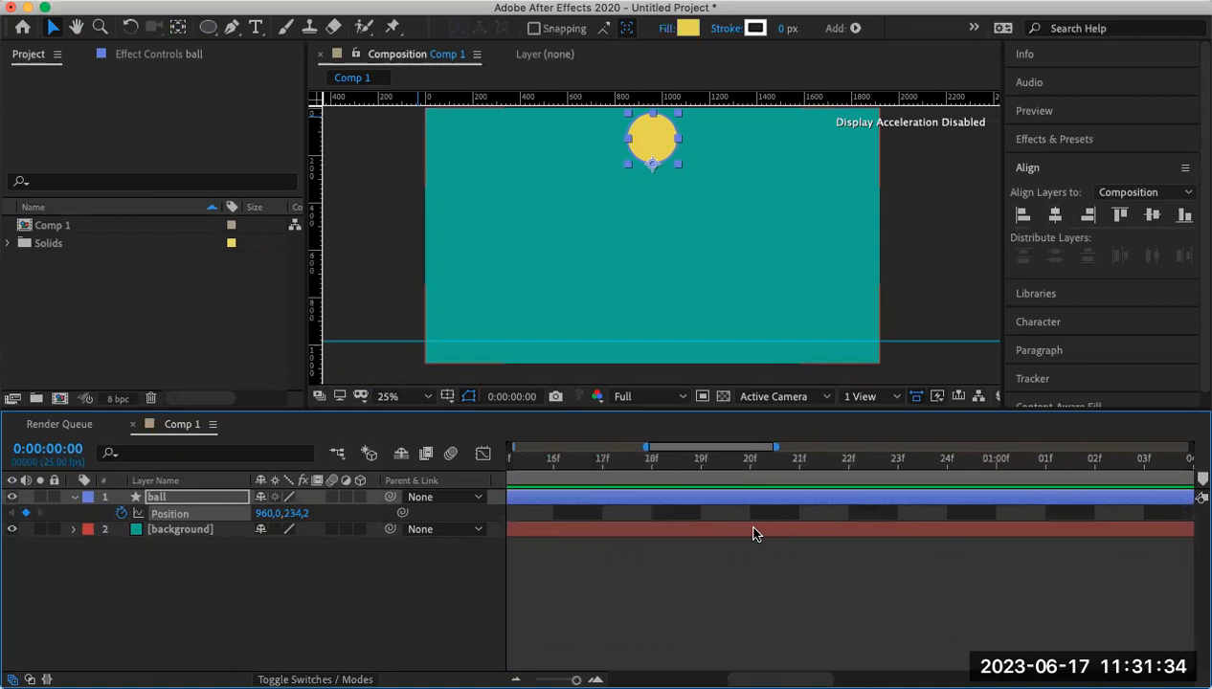
pyautogui.hscroll(-10, 754, 535)
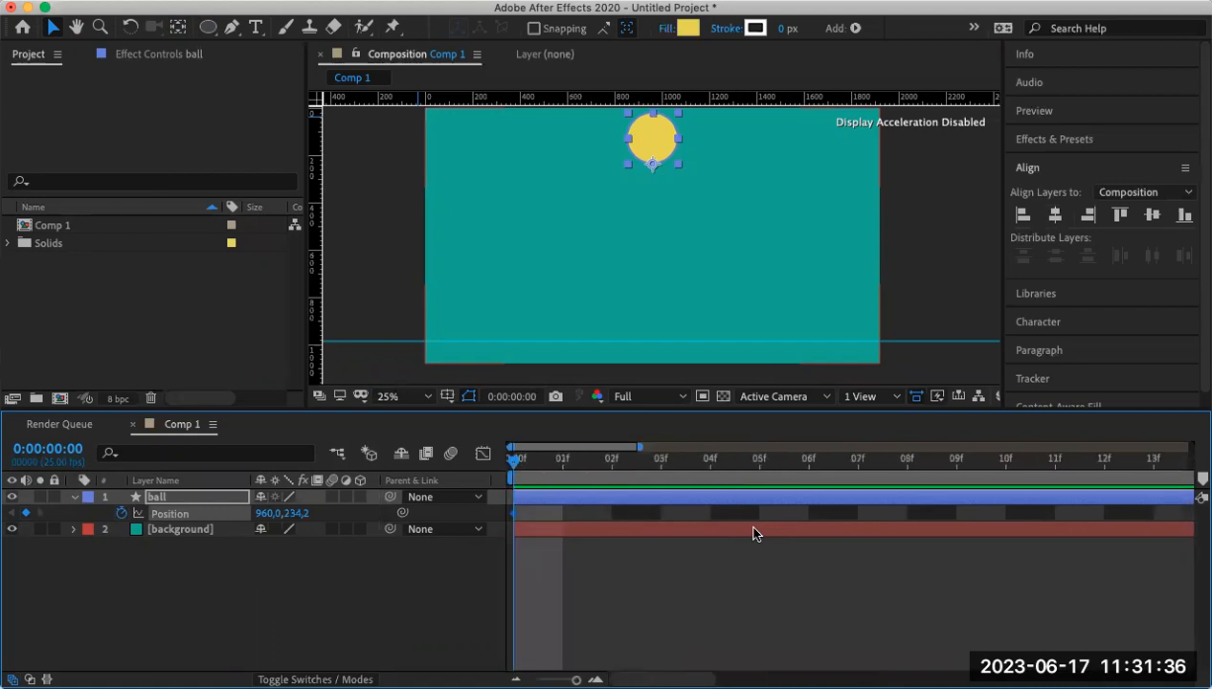
pyautogui.hscroll(1, 753, 534)
pyautogui.scroll(-5, 753, 534)
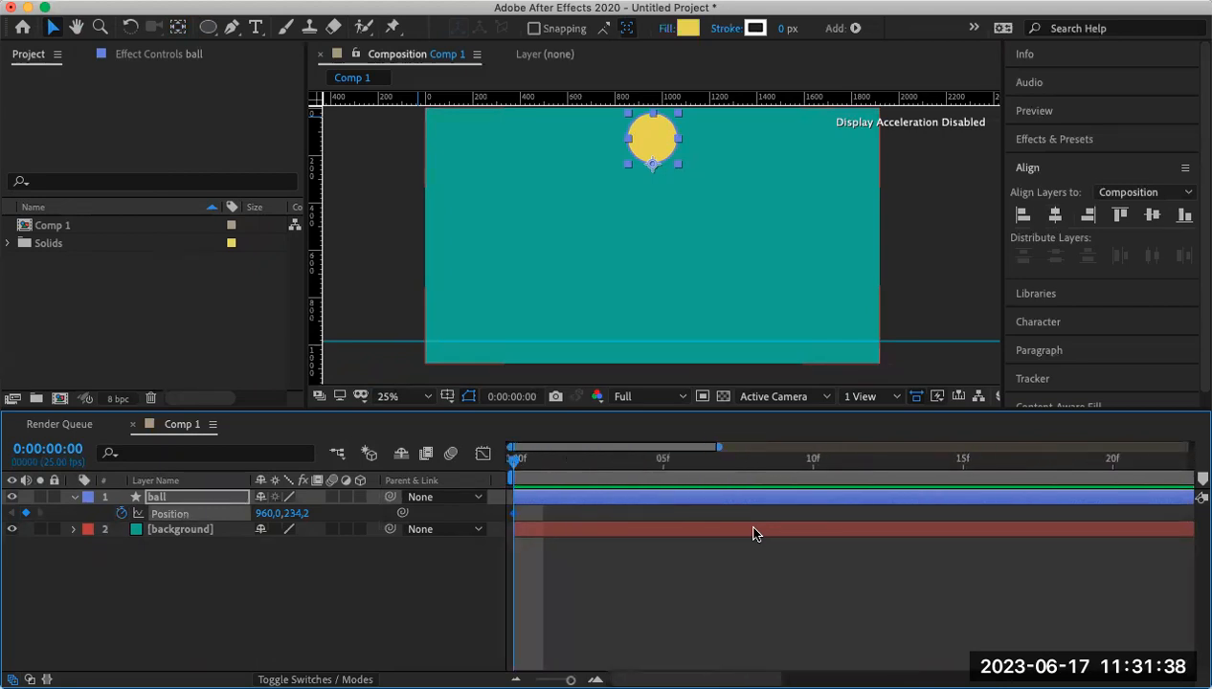
pyautogui.scroll(4, 754, 534)
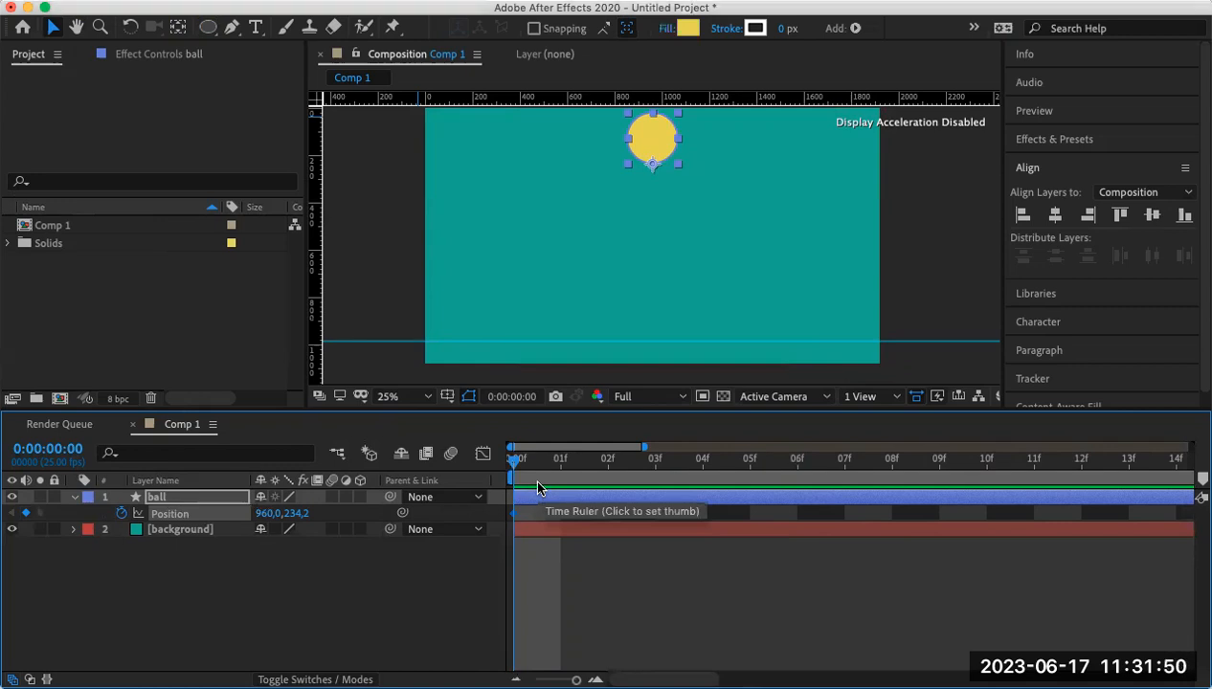
pyautogui.press('-')
pyautogui.press('-')
pyautogui.press('=')
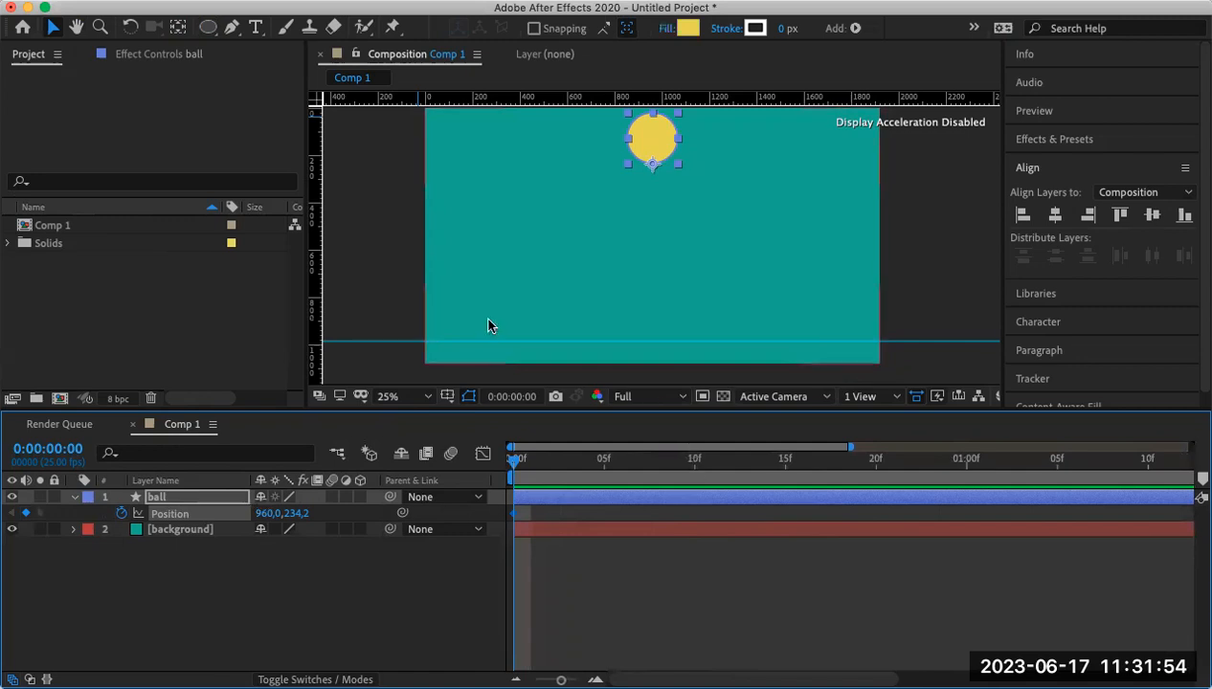
pyautogui.moveTo(517, 467); pyautogui.dragTo(791, 474)
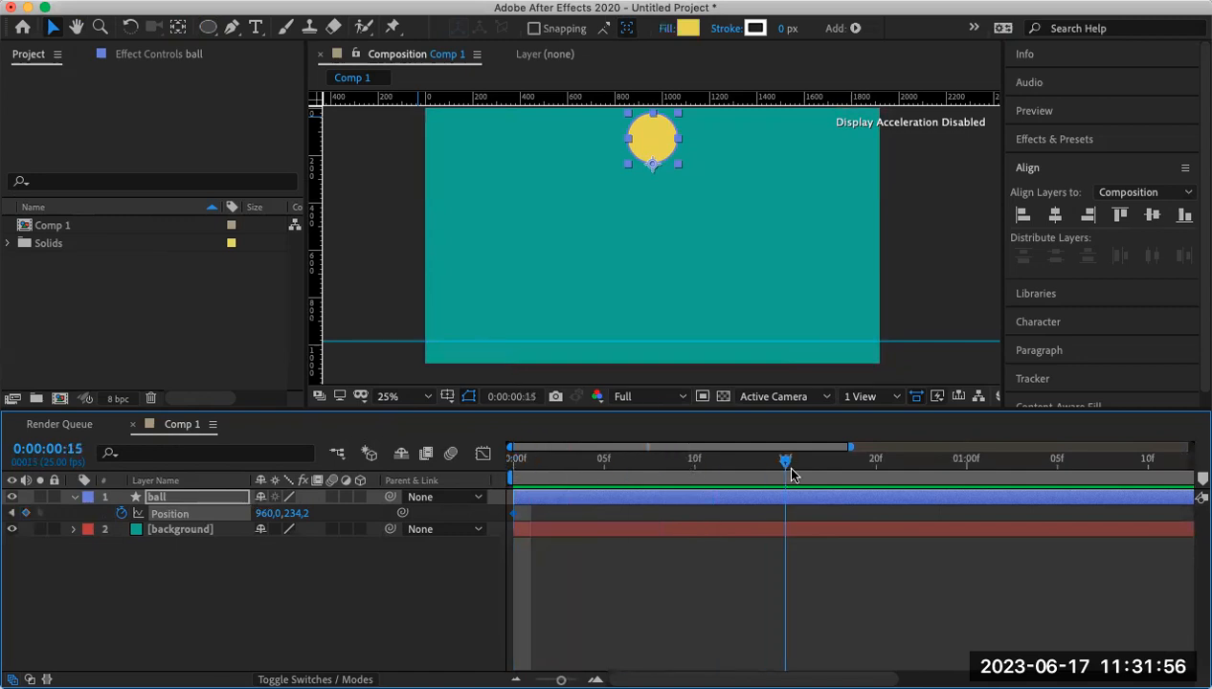
pyautogui.moveTo(665, 144); pyautogui.dragTo(661, 319)
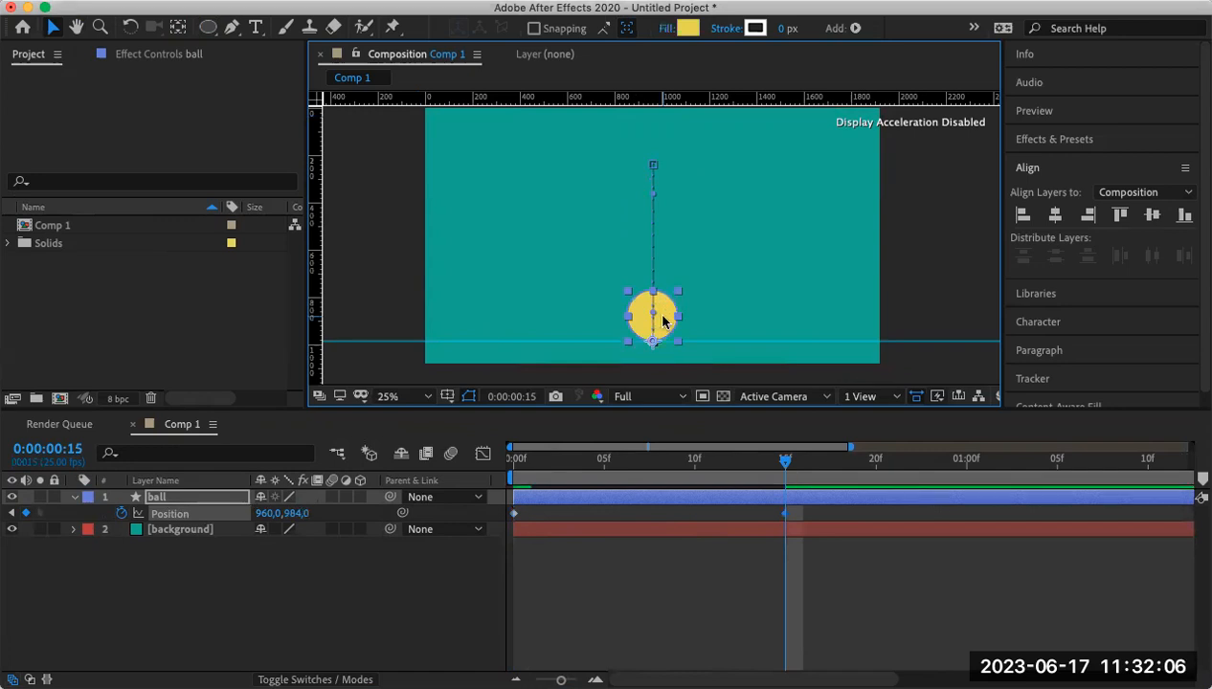
# Copy the ball's first Position keyframe to 0:00:01:05 so it returns to its starting height.
pyautogui.moveTo(787, 466); pyautogui.dragTo(1056, 483)
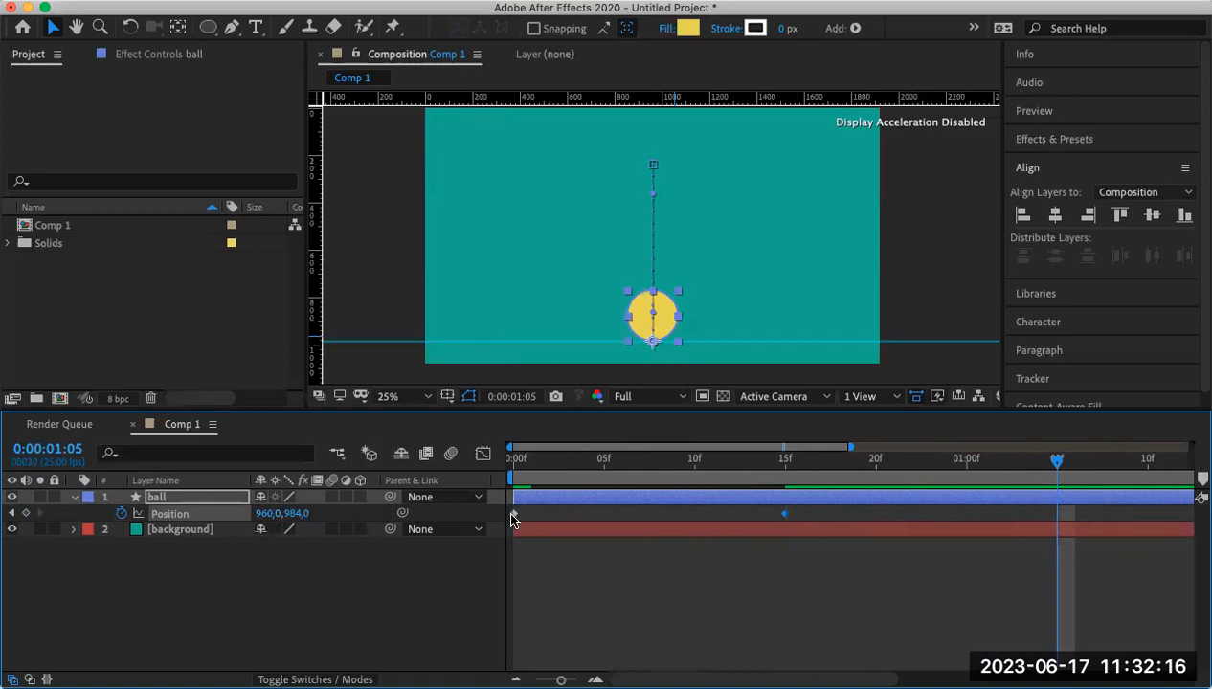
pyautogui.moveTo(513, 519)
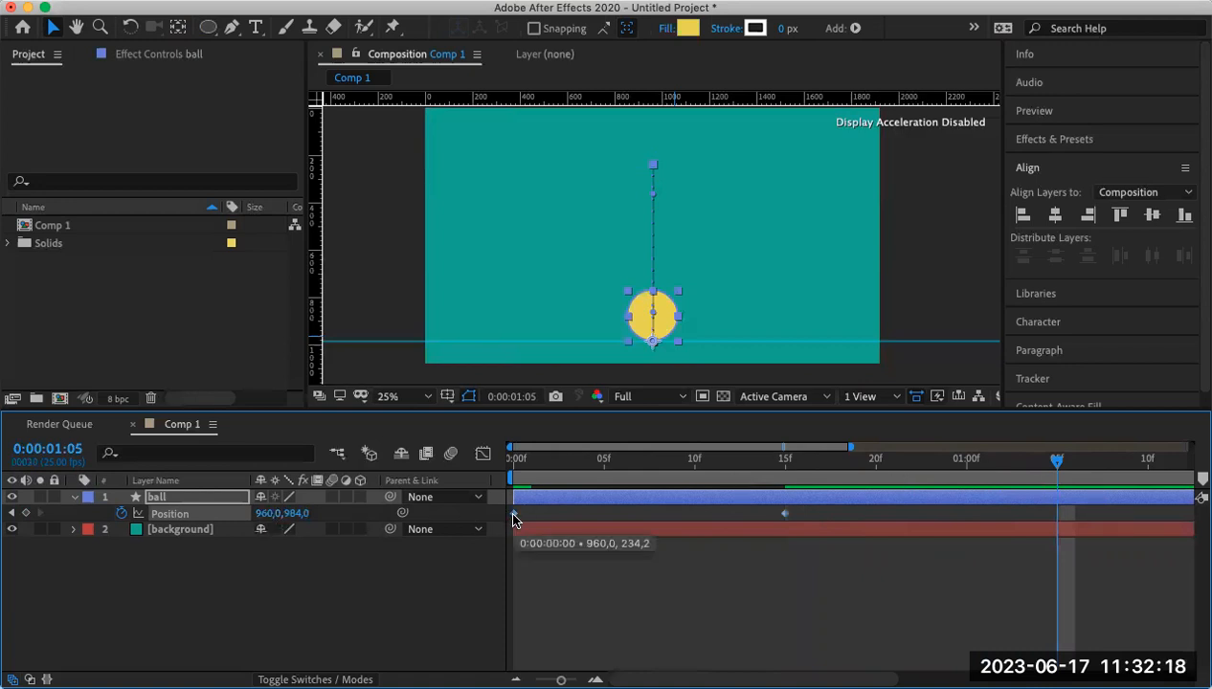
pyautogui.hotkey('ctrl', 'v')
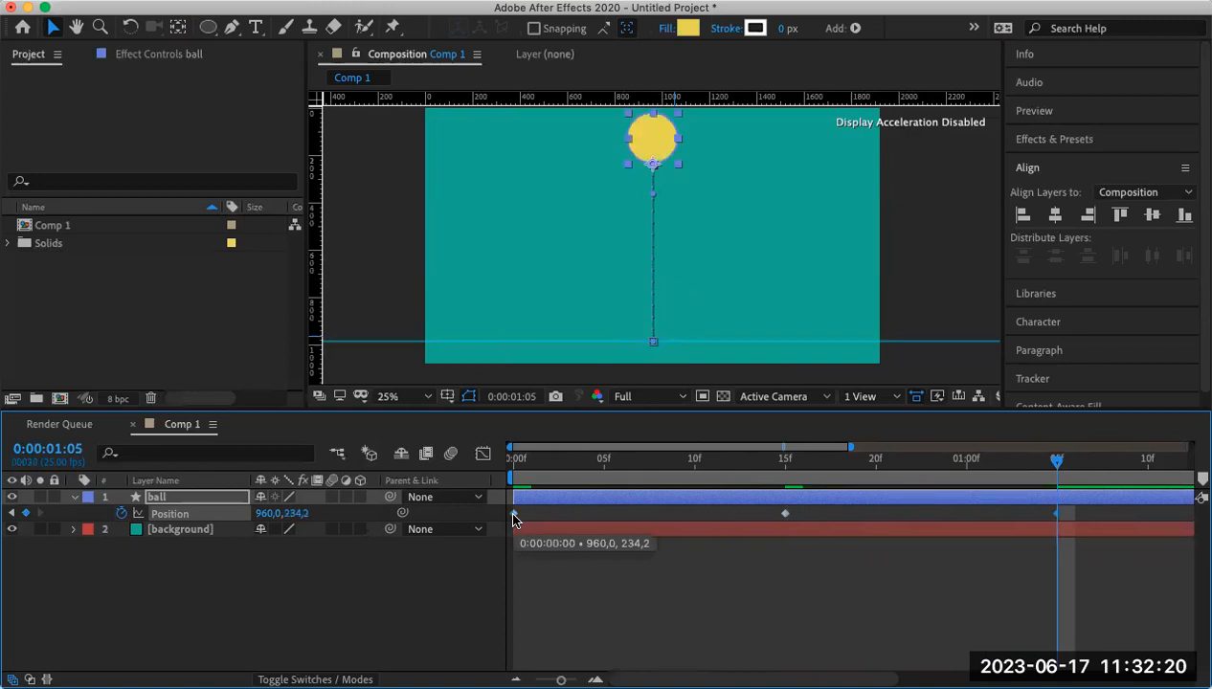
pyautogui.click(513, 517)
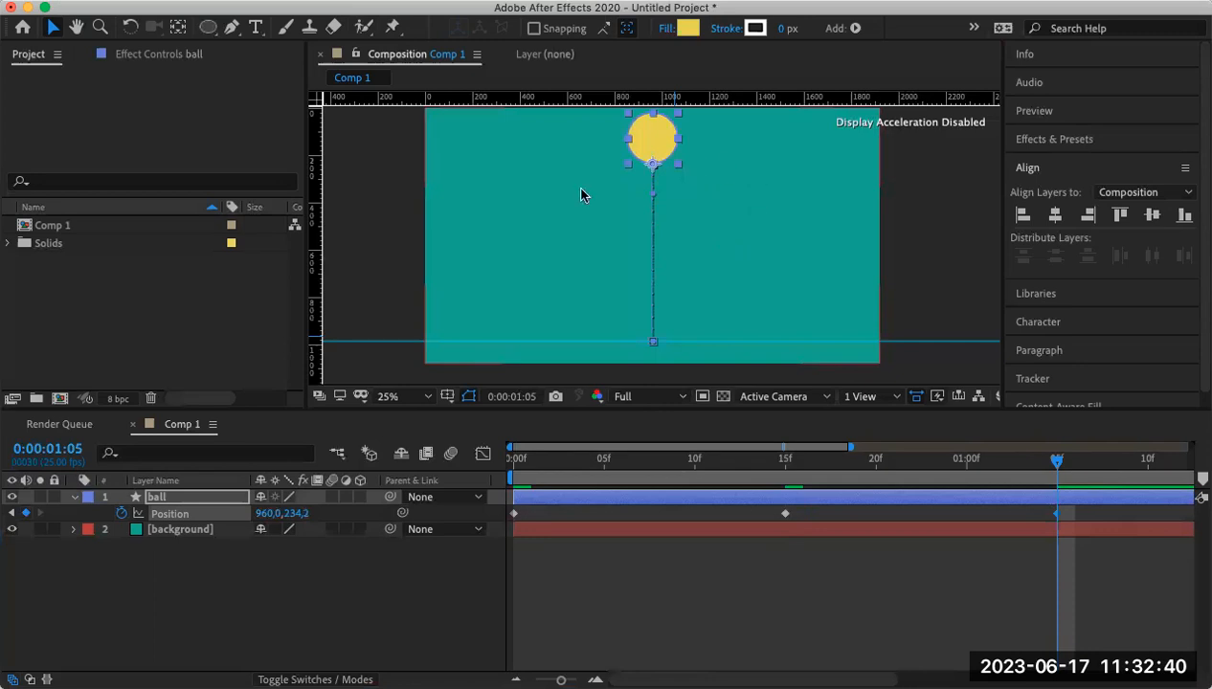
# Apply Easy Ease to all three Position keyframes of the ball.
pyautogui.click(1026, 517)
pyautogui.moveTo(1074, 504); pyautogui.dragTo(508, 519)
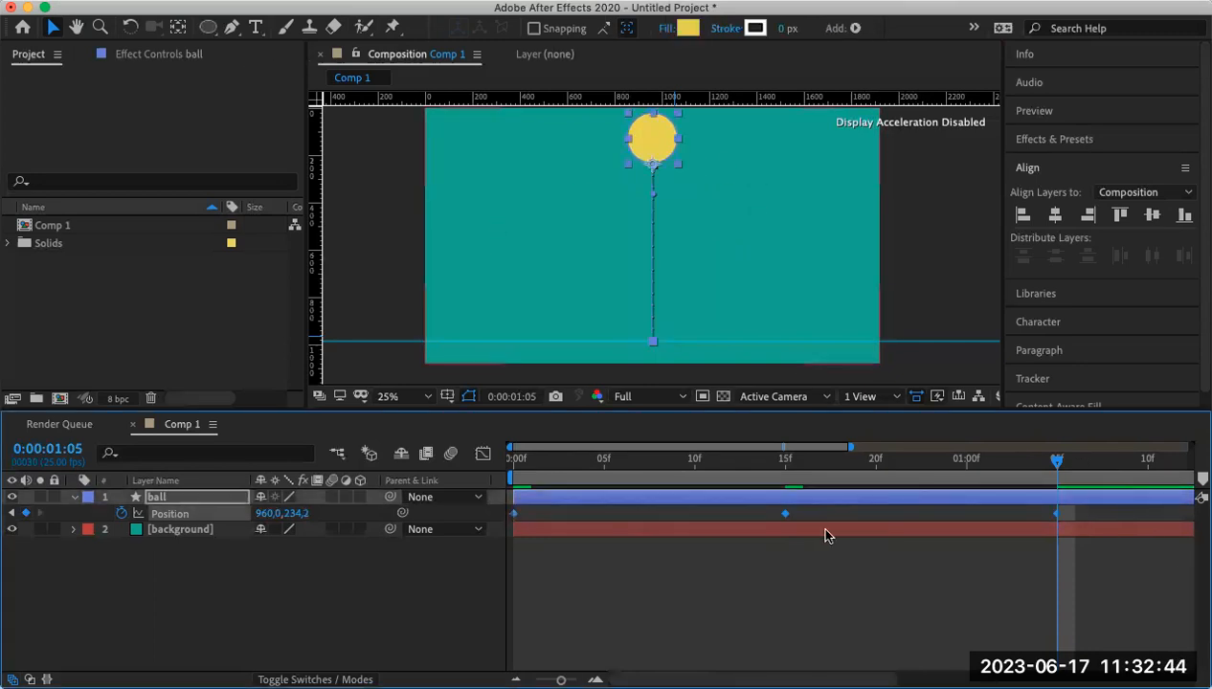
pyautogui.rightClick(786, 514)
pyautogui.moveTo(866, 670)
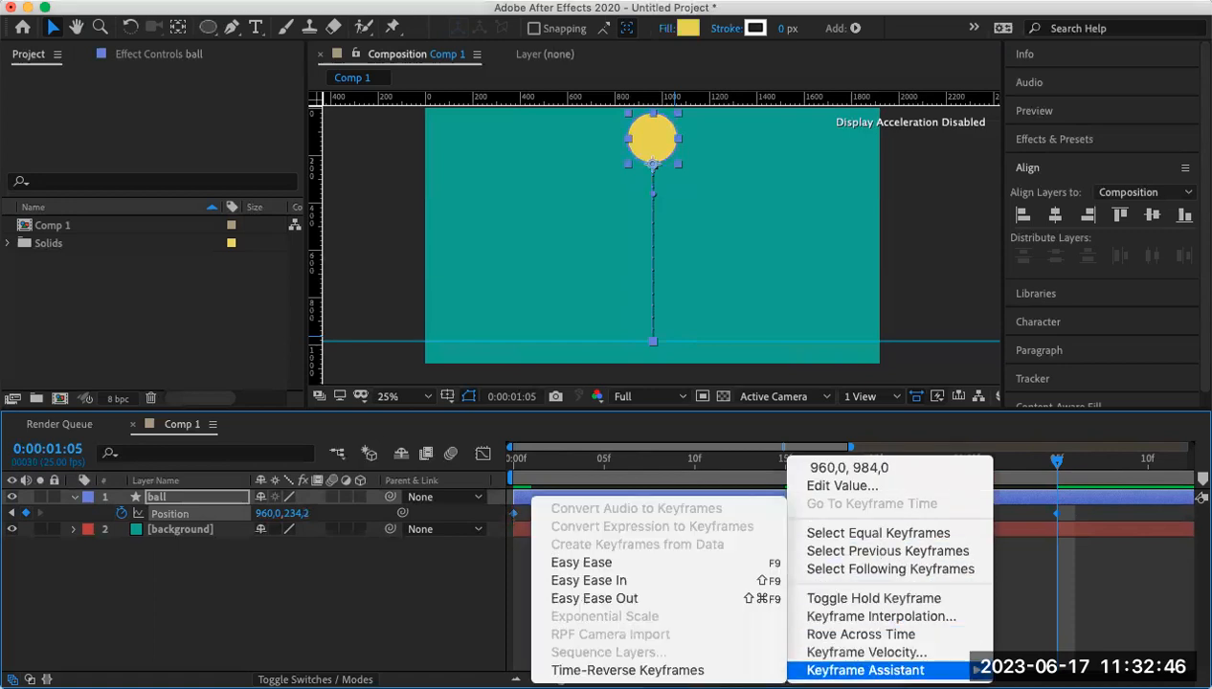
pyautogui.click(594, 567)
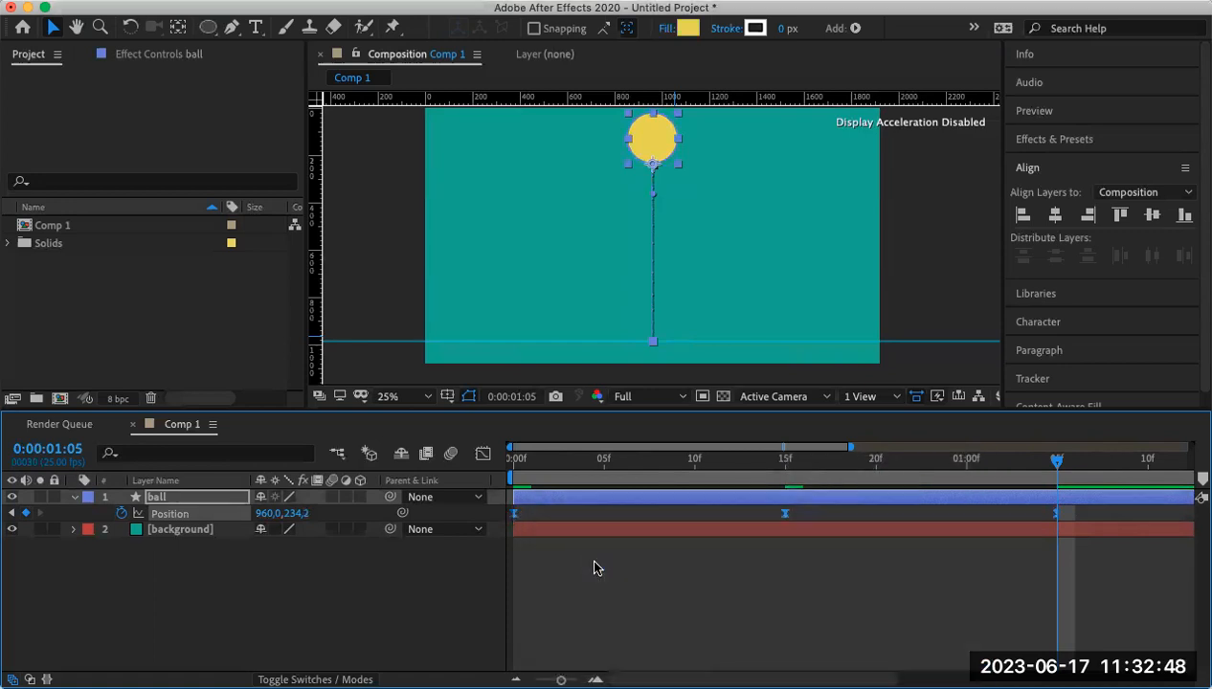
# Preview the ball's bounce from the first frame of the composition.
pyautogui.moveTo(1055, 465); pyautogui.dragTo(489, 465)
pyautogui.press('space')
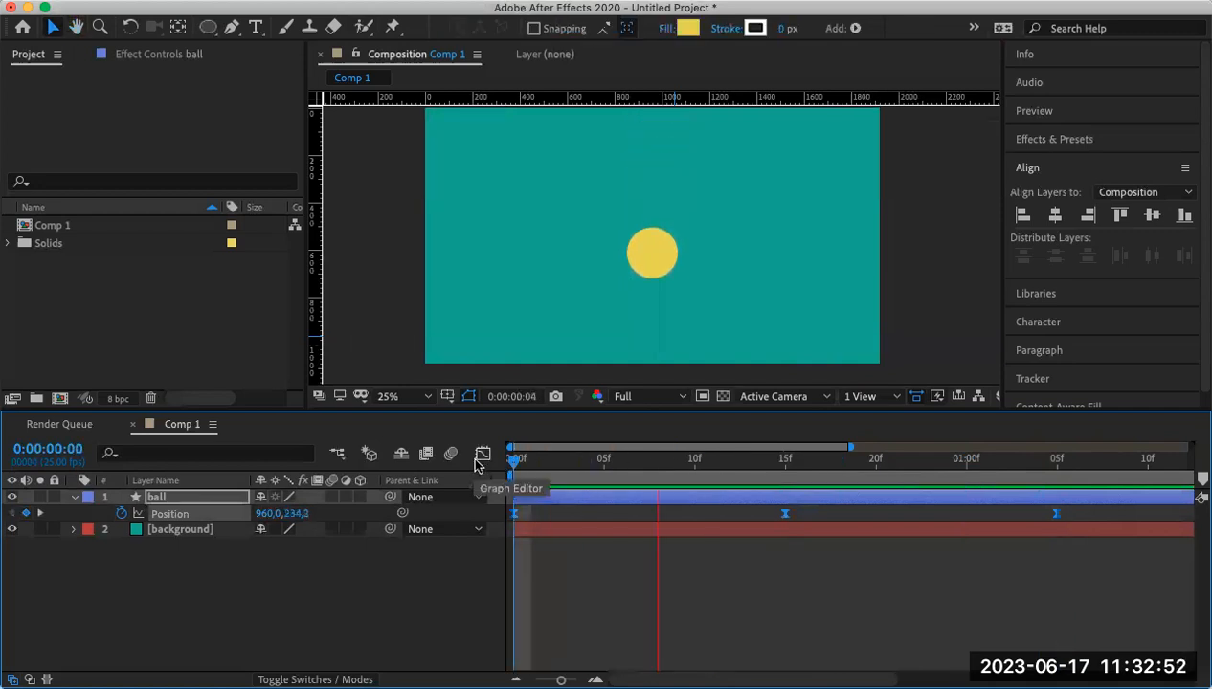
pyautogui.press('space')
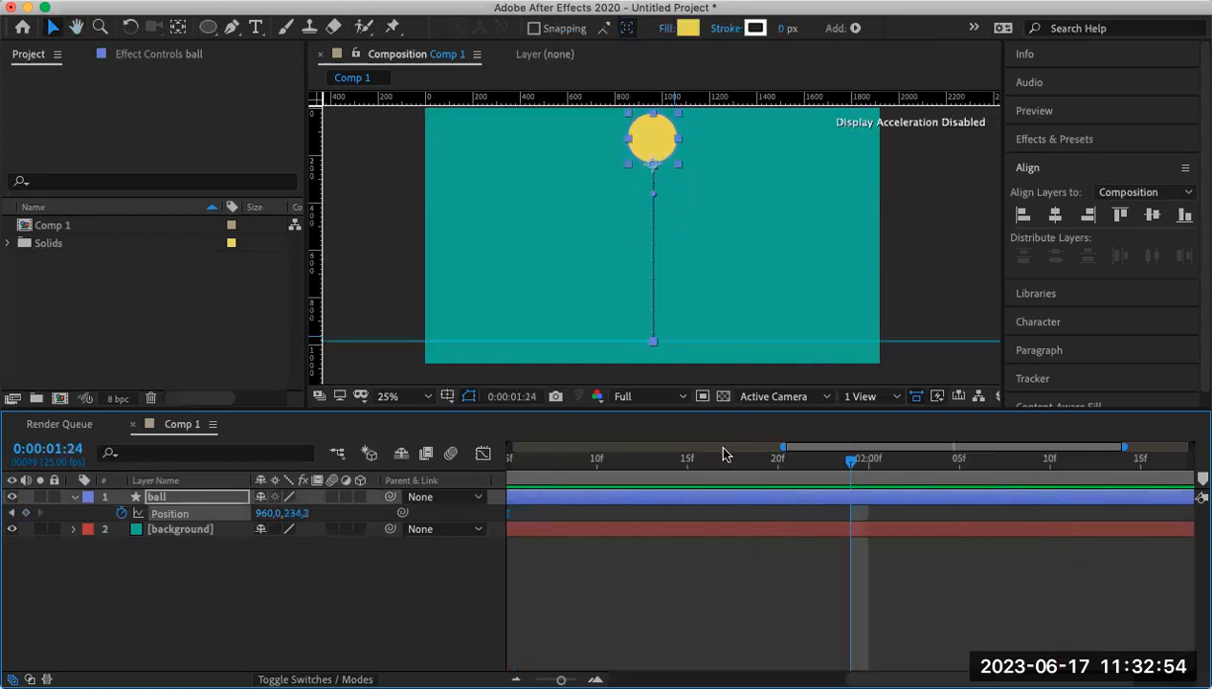
pyautogui.moveTo(526, 464); pyautogui.dragTo(427, 465)
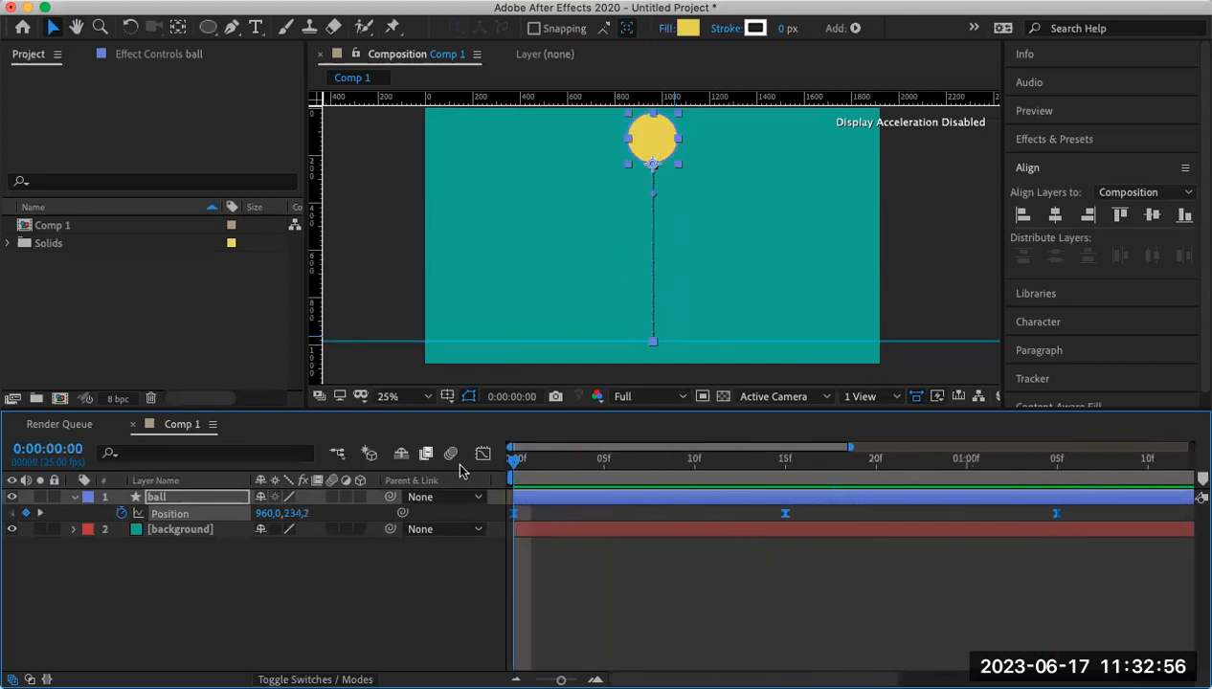
pyautogui.press('space')
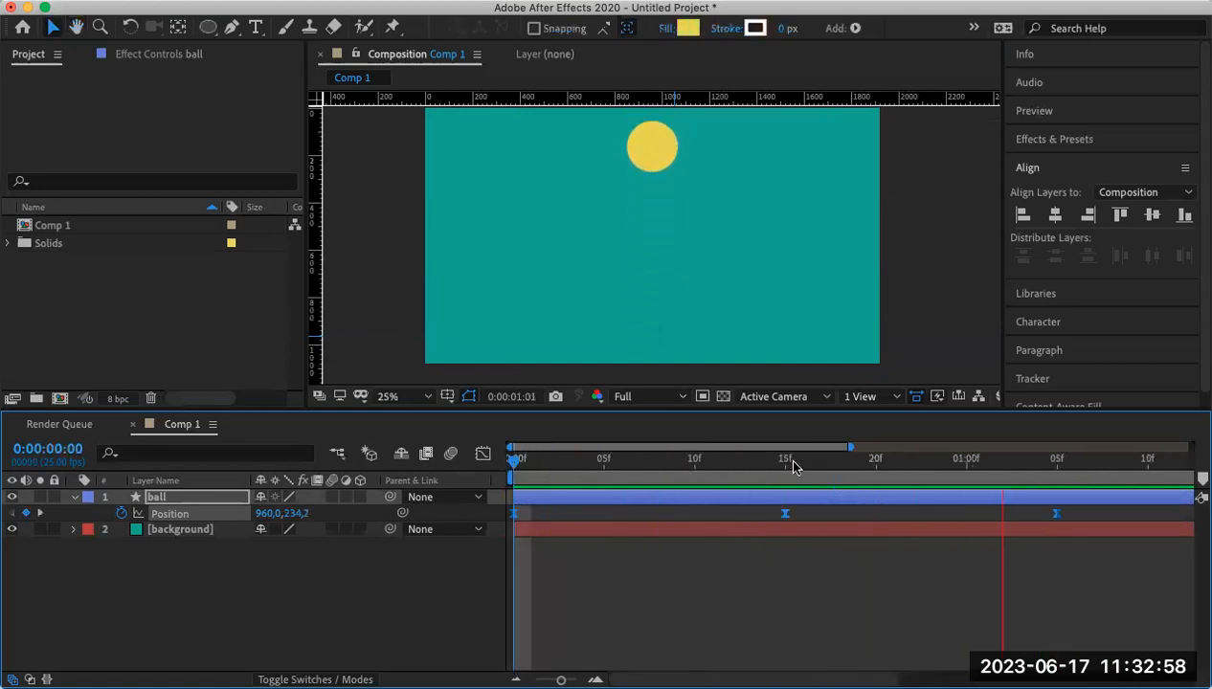
pyautogui.press('space')
# End the work area at 0:00:01:03, just before the last keyframe, and preview the bounce from the start.
pyautogui.moveTo(850, 446); pyautogui.dragTo(940, 447)
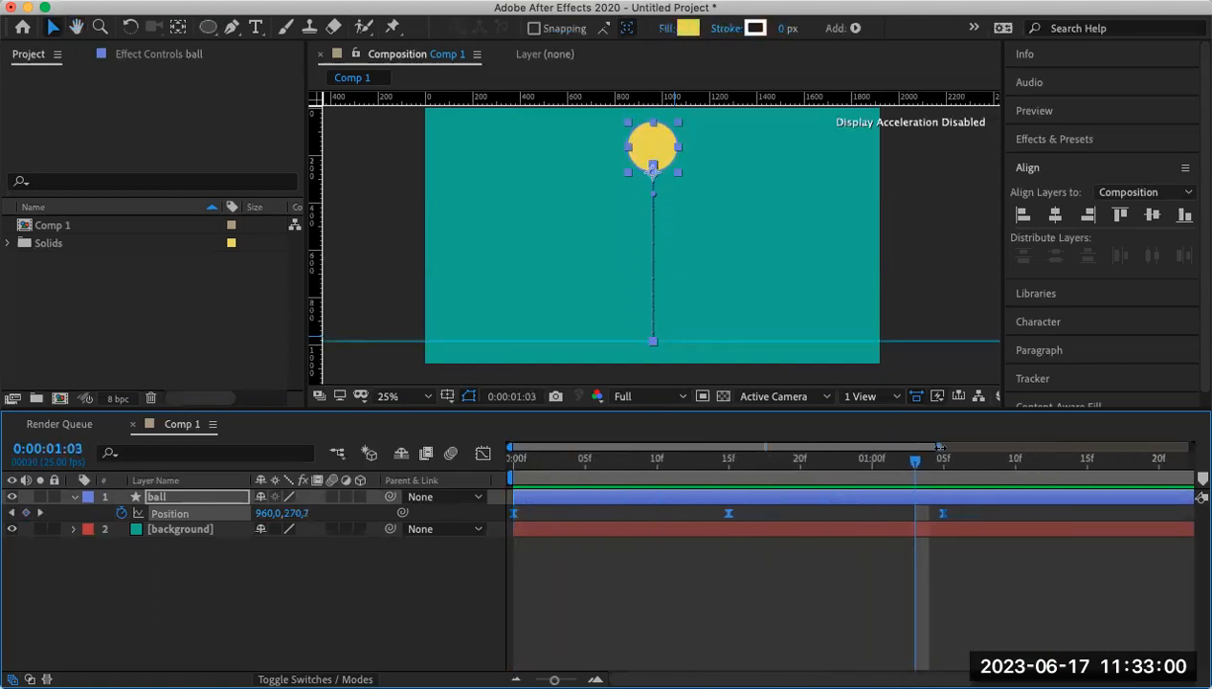
pyautogui.press('n')
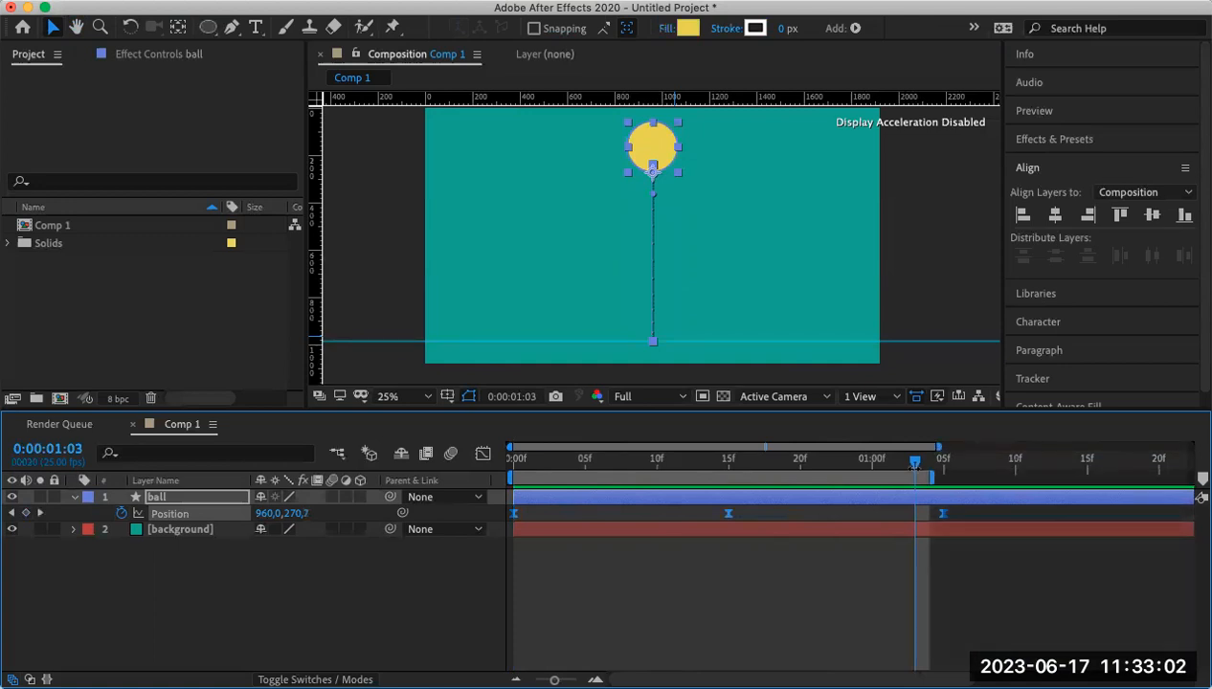
pyautogui.press('Home')
pyautogui.press('space')
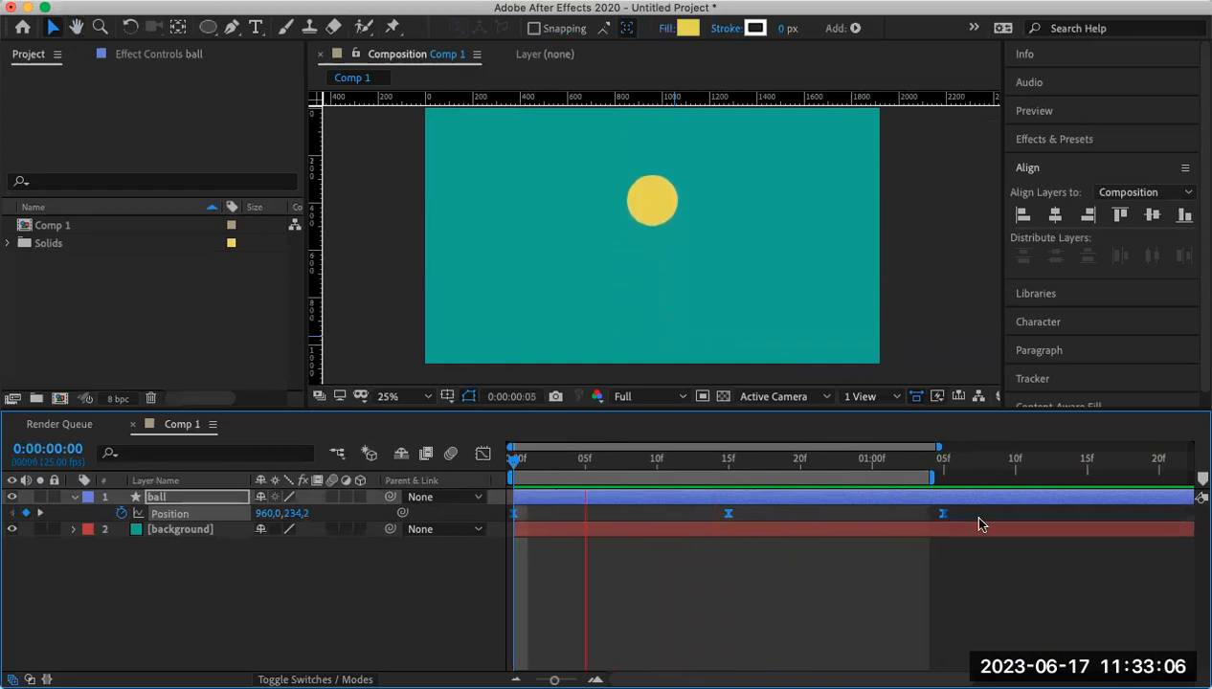
pyautogui.press('space')
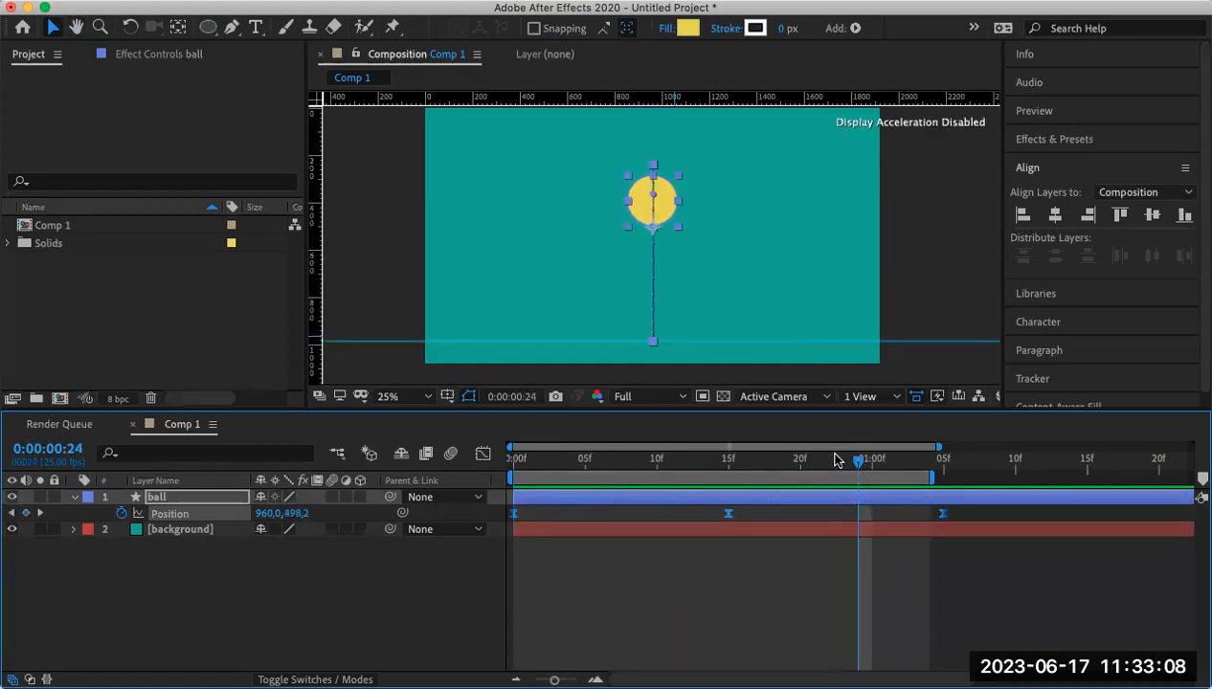
# Return to the first frame and open the Graph Editor for the ball's Position.
pyautogui.press('Home')
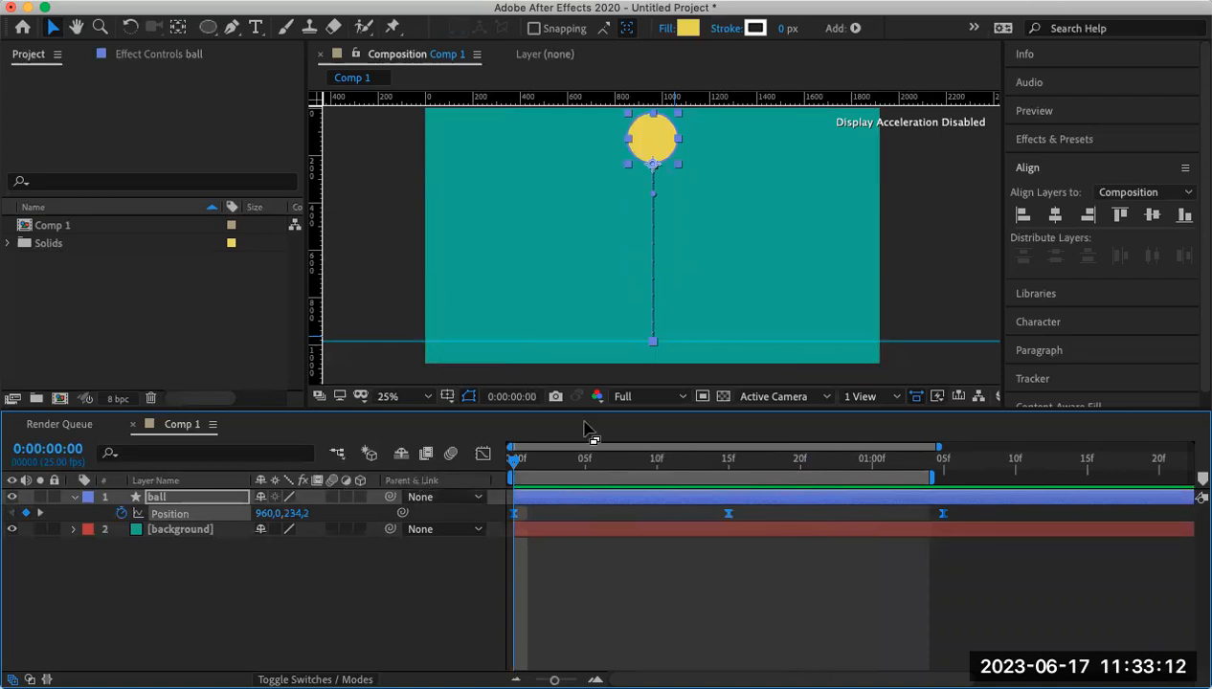
pyautogui.click(482, 456)
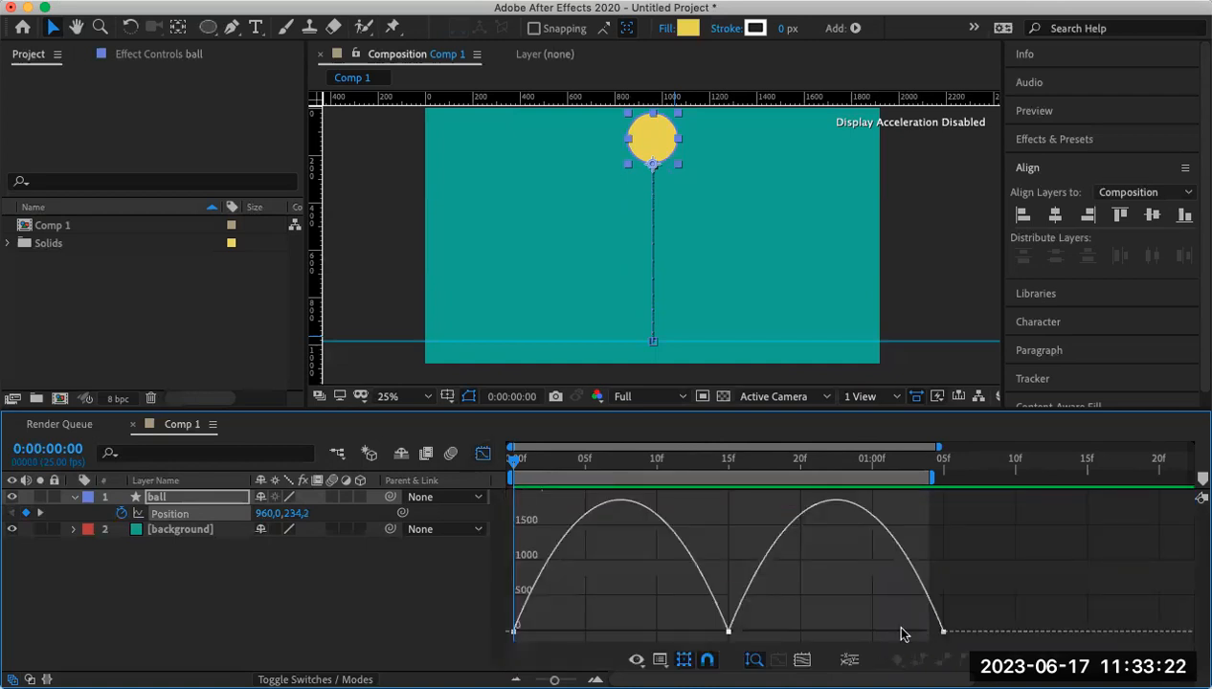
# Reshape the ball's Position speed graph by pulling the first keyframe's outgoing handle and the last keyframe's incoming handle toward the middle keyframe.
pyautogui.click(683, 659)
pyautogui.click(660, 660)
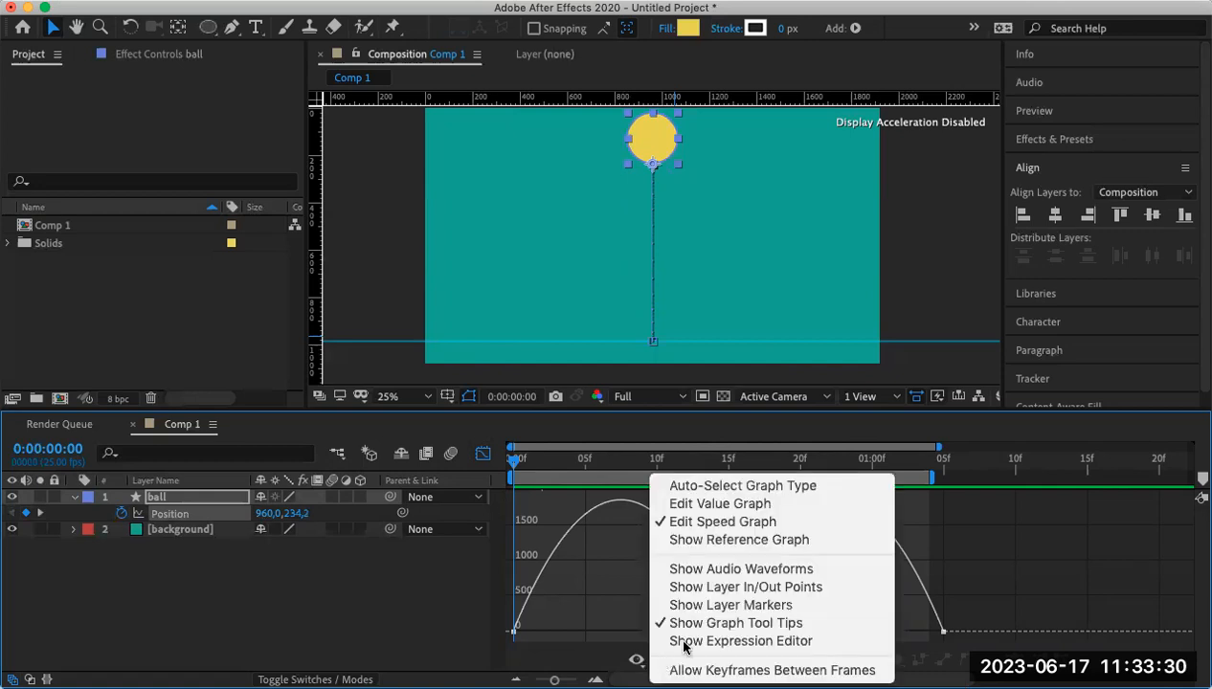
pyautogui.click(447, 625)
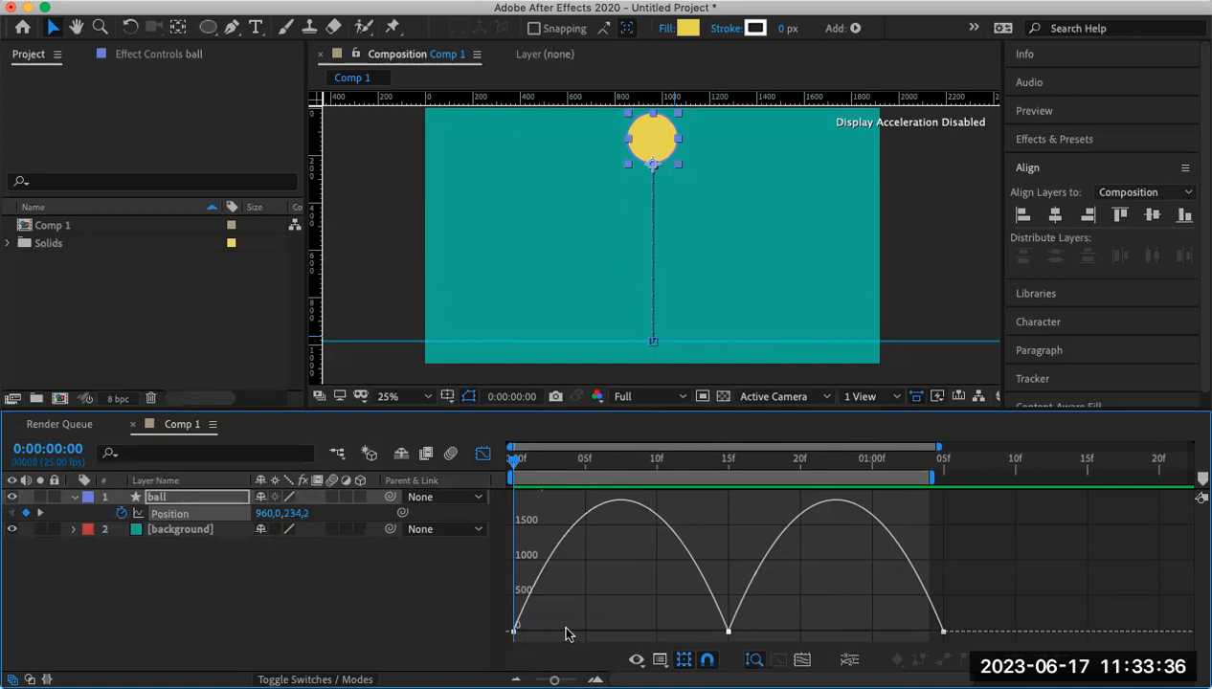
pyautogui.click(514, 632)
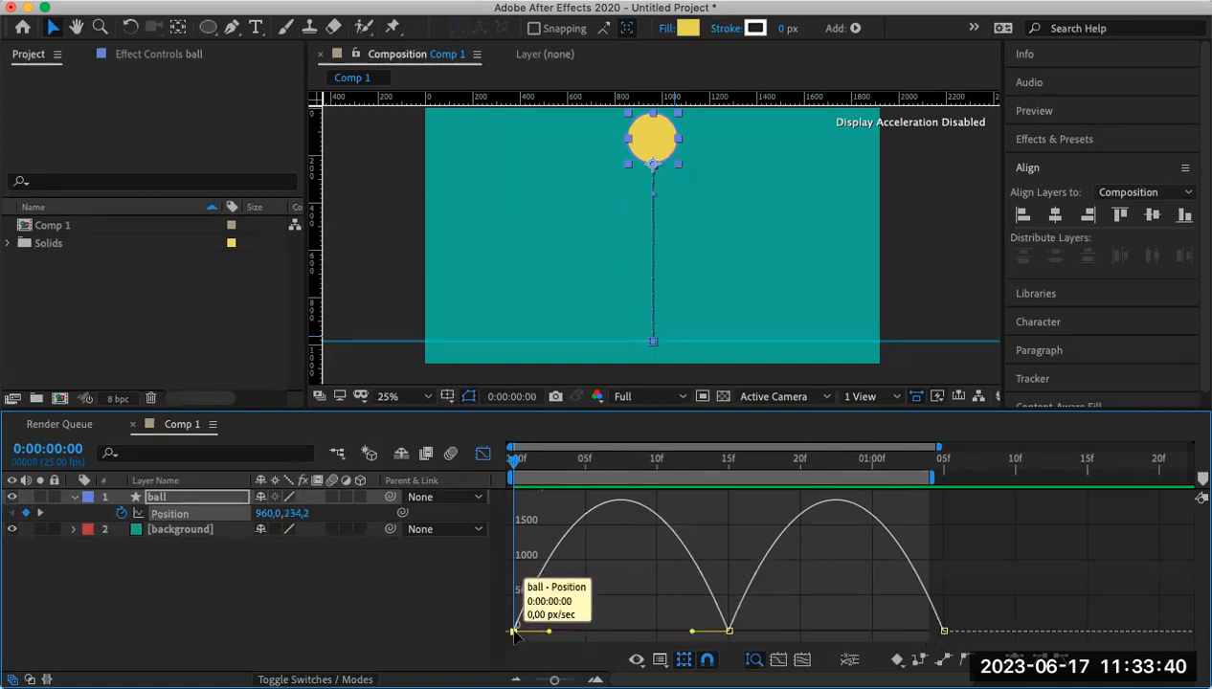
pyautogui.moveTo(548, 635); pyautogui.dragTo(695, 637)
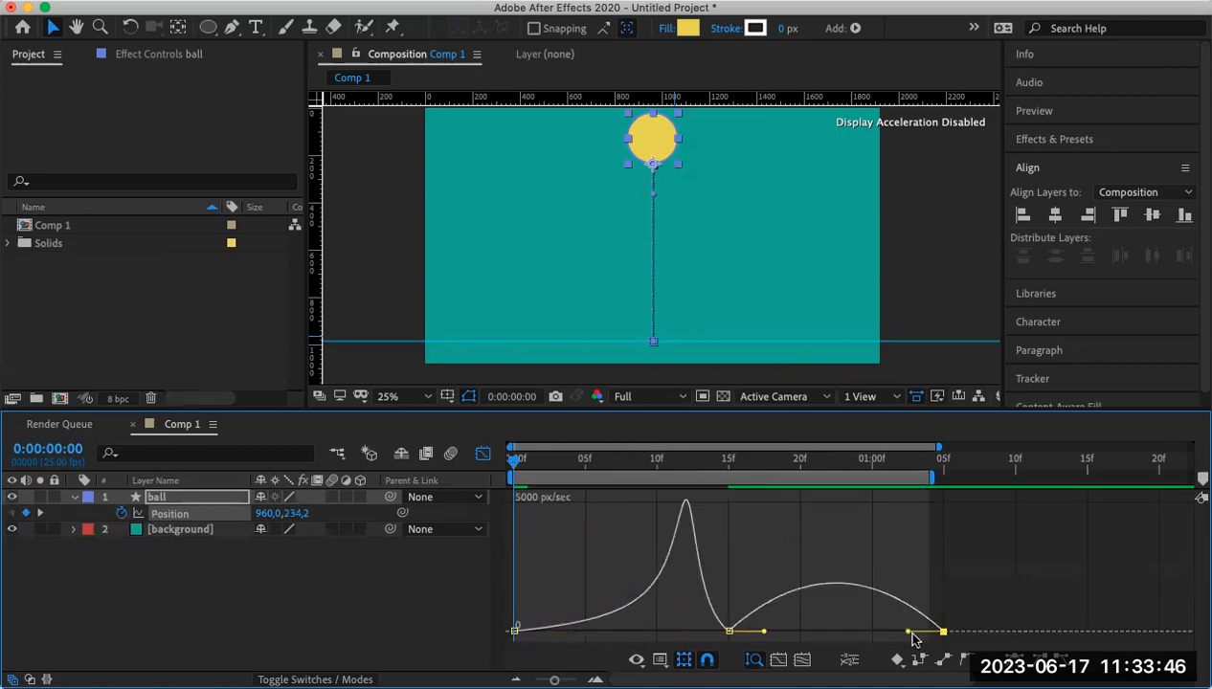
pyautogui.moveTo(908, 635); pyautogui.dragTo(836, 634)
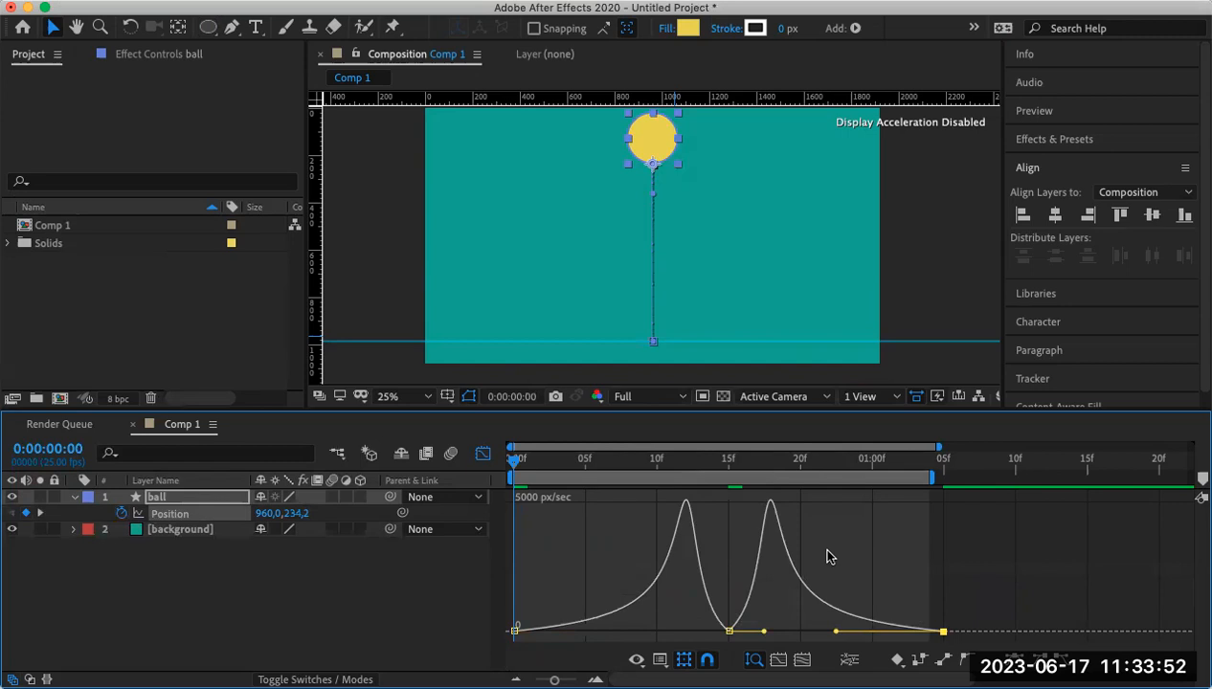
# Close the Graph Editor, preview the reshaped bounce and return to the first frame.
pyautogui.click(483, 453)
pyautogui.press('space')
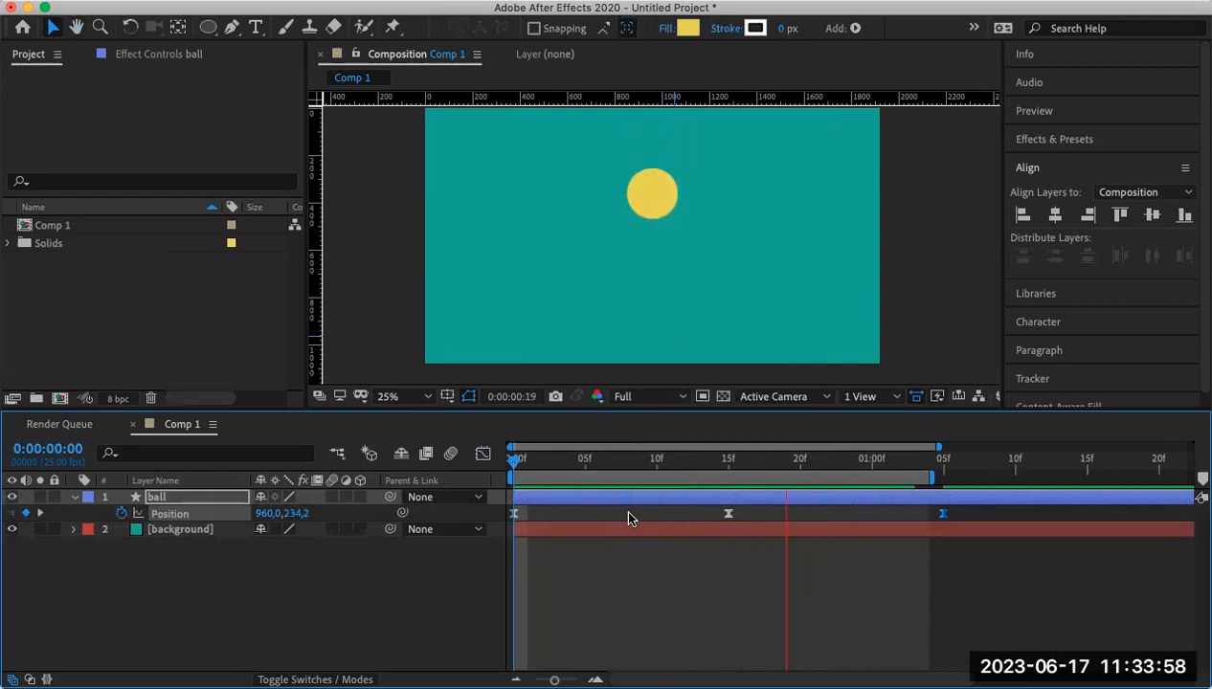
pyautogui.press('space')
pyautogui.moveTo(857, 460); pyautogui.dragTo(479, 459)
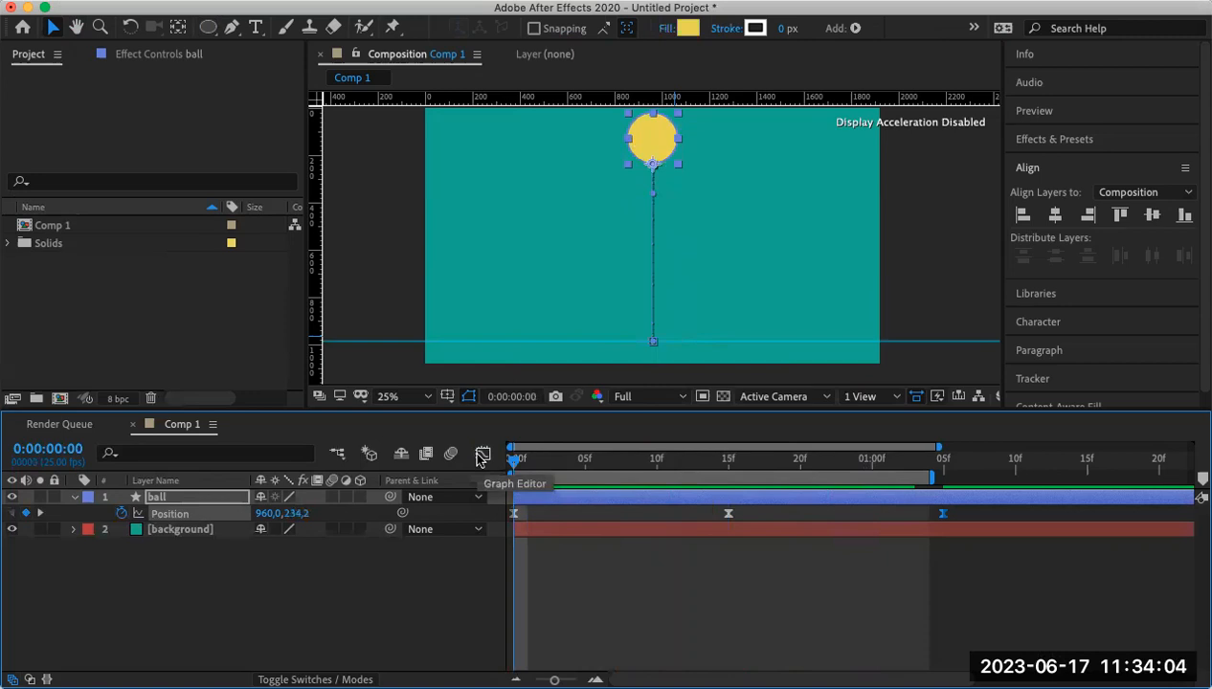
# Add a Scale keyframe to the ball at the first frame with its proportions unlinked.
pyautogui.click(170, 501)
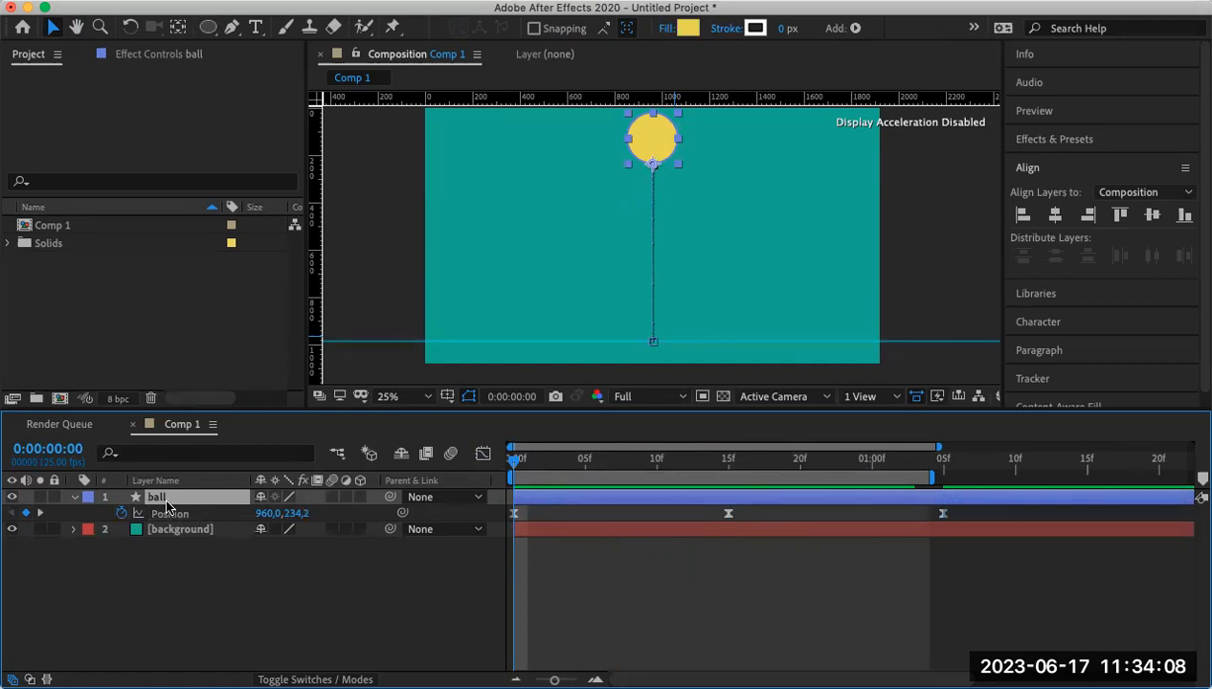
pyautogui.press('s')
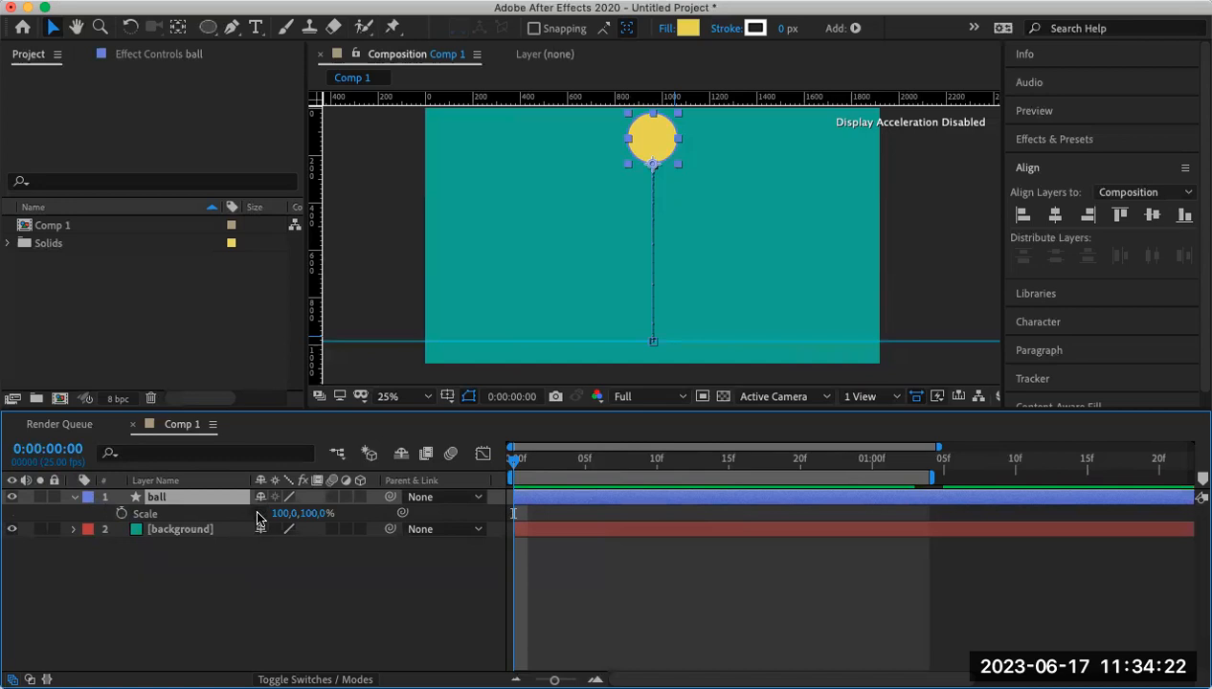
pyautogui.click(121, 514)
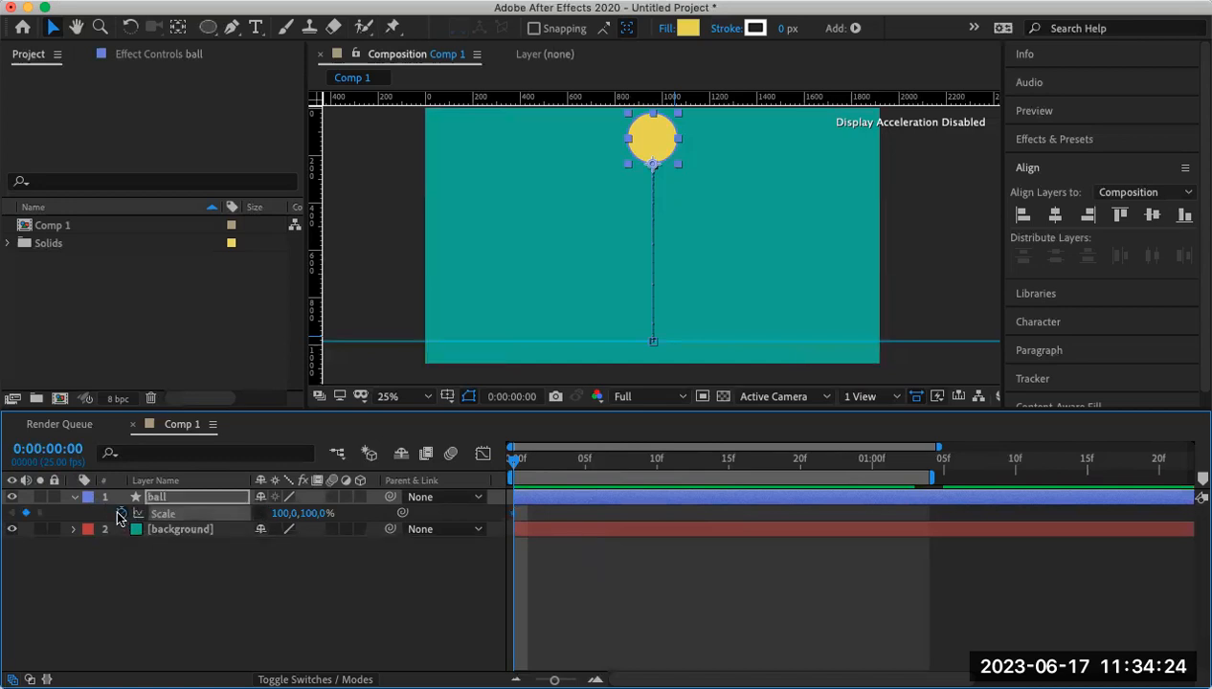
# Squash the ball at 0:00:00:15, where it touches the guide line, by setting its Scale to 100, 50%.
pyautogui.moveTo(514, 466); pyautogui.dragTo(732, 488)
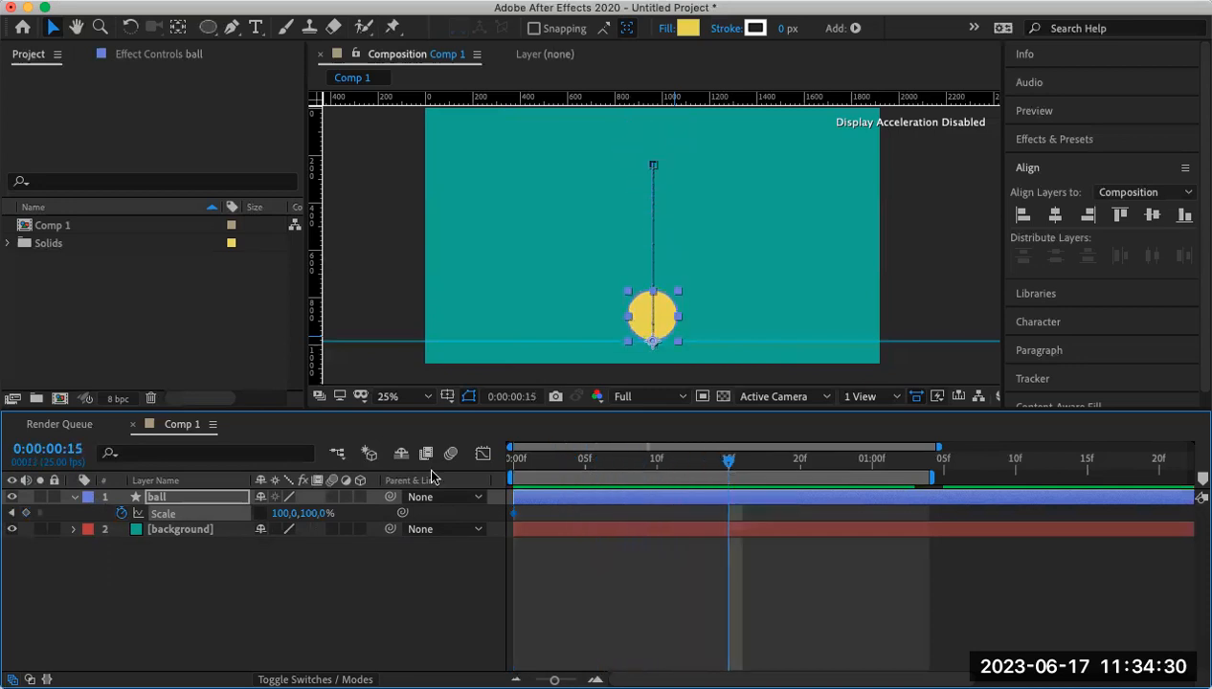
pyautogui.moveTo(312, 518)
pyautogui.mouseDown()
pyautogui.moveTo(327, 513)
pyautogui.moveTo(289, 514)
pyautogui.mouseUp()
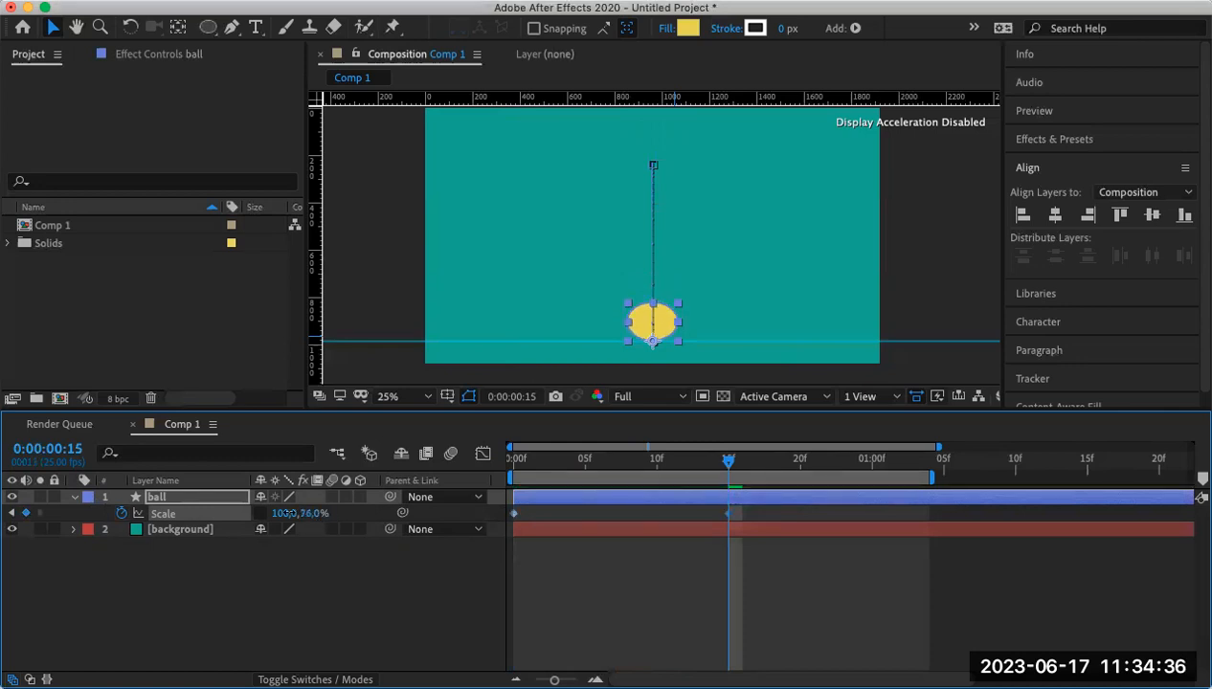
pyautogui.click(304, 514)
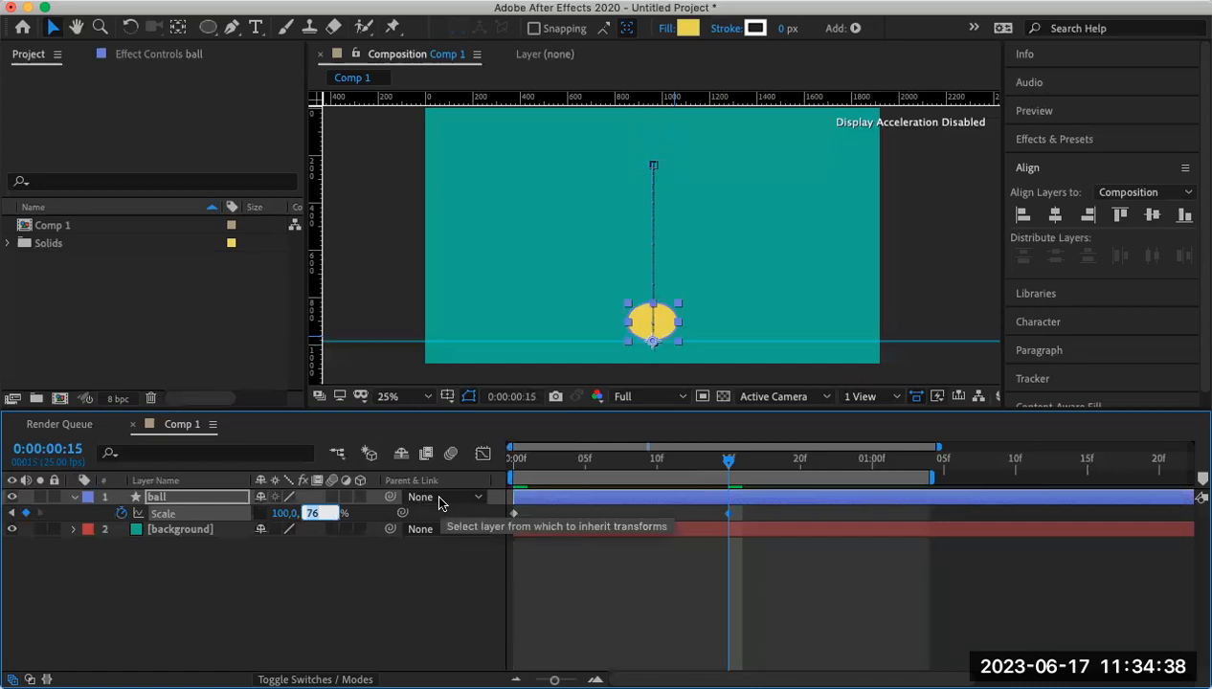
pyautogui.press('Return')
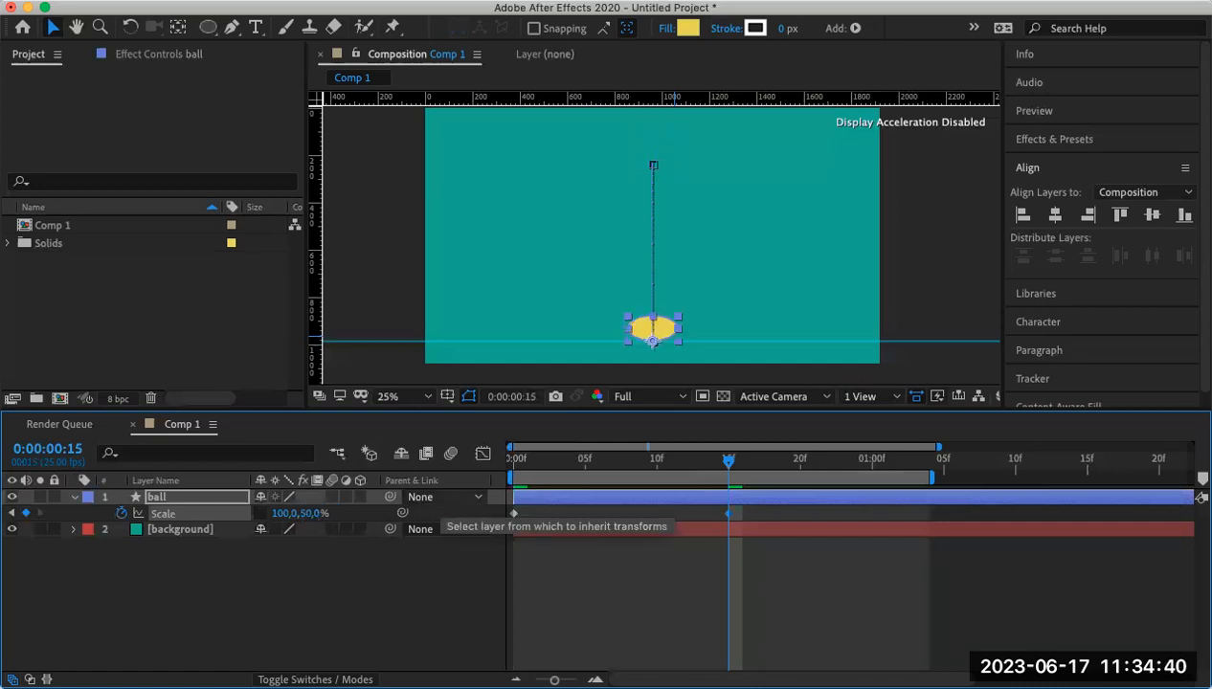
# Copy the ball's first Scale keyframe to 0:00:01:04 and scrub back through the squash motion.
pyautogui.moveTo(729, 463); pyautogui.dragTo(929, 490)
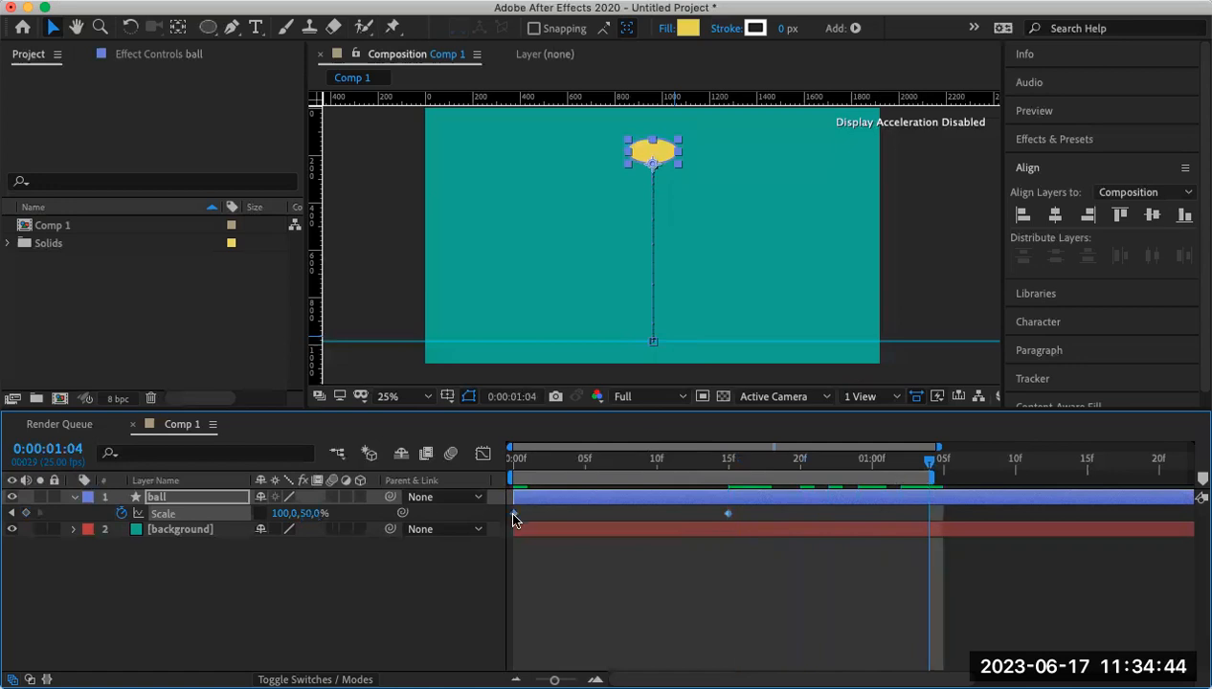
pyautogui.moveTo(513, 519)
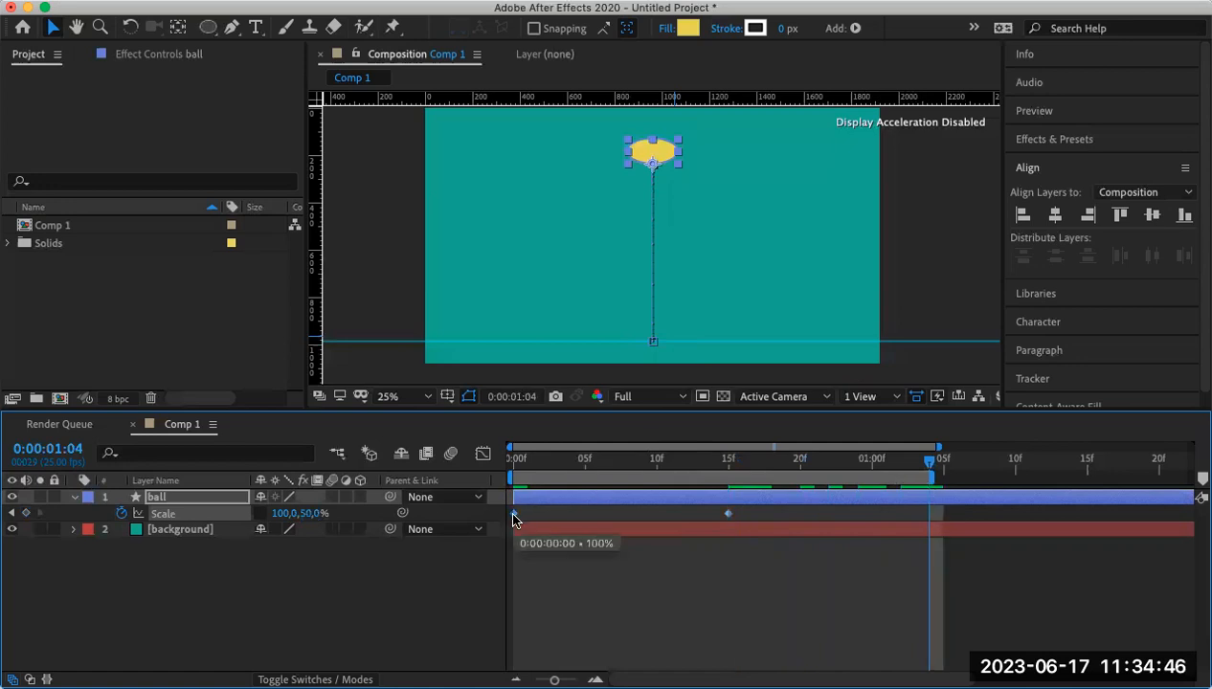
pyautogui.press('super+v')
pyautogui.moveTo(930, 463); pyautogui.dragTo(837, 460)
pyautogui.press('space')
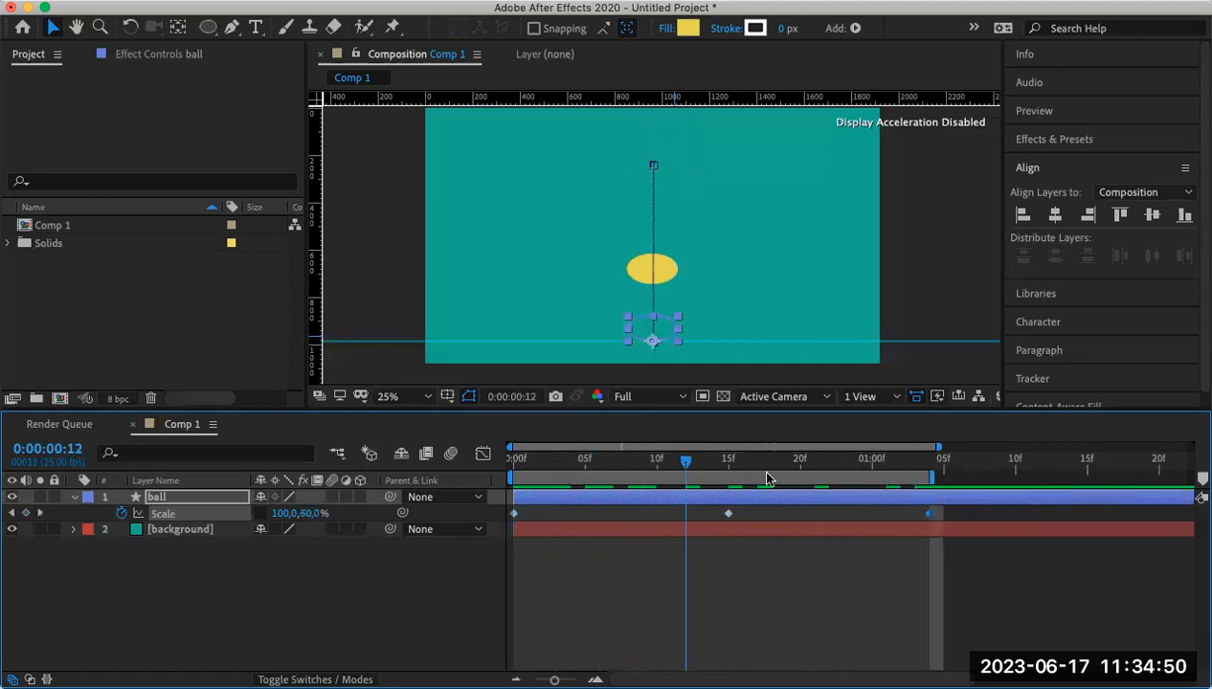
# Apply Easy Ease to all three Scale keyframes and return to the first frame.
pyautogui.moveTo(950, 518); pyautogui.dragTo(516, 520)
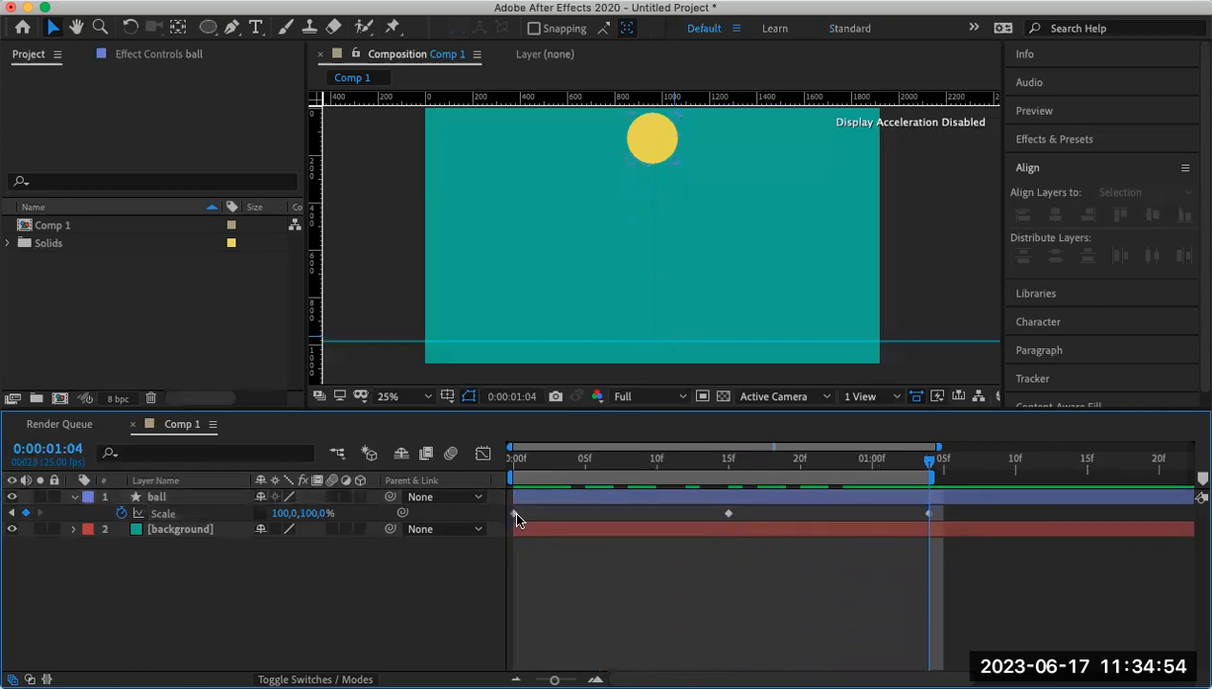
pyautogui.moveTo(1028, 508); pyautogui.dragTo(511, 520)
pyautogui.rightClick(513, 520)
pyautogui.moveTo(670, 671)
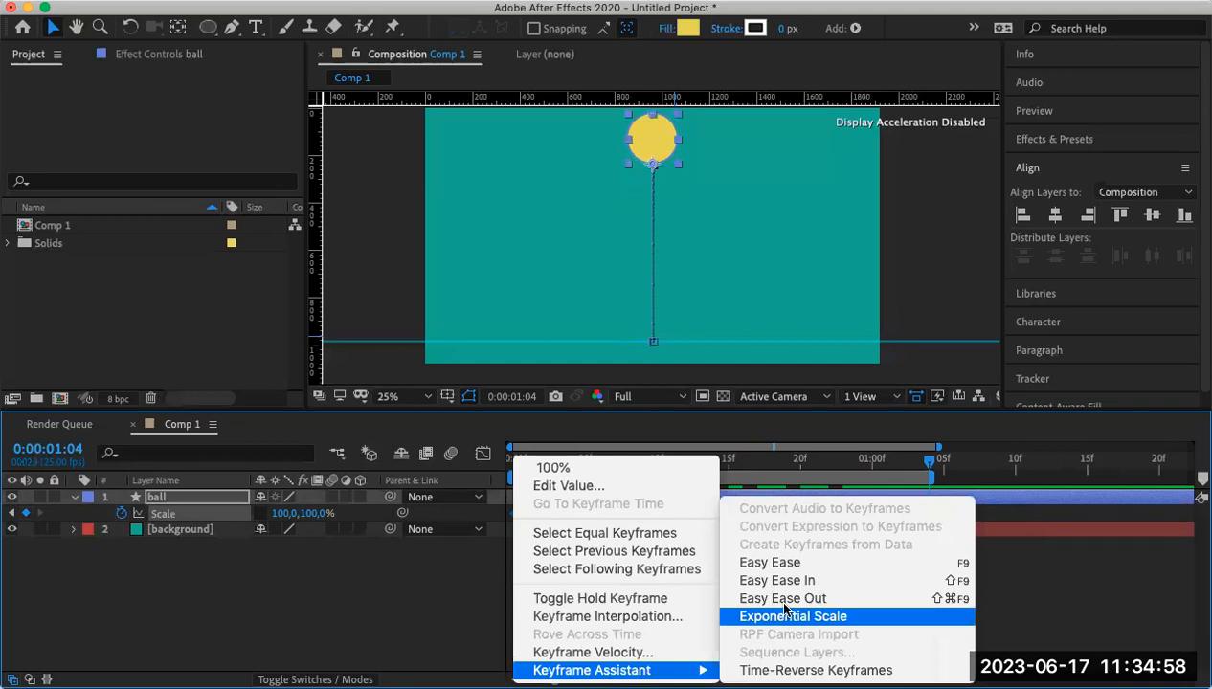
pyautogui.click(757, 562)
pyautogui.press('space')
pyautogui.click(512, 464)
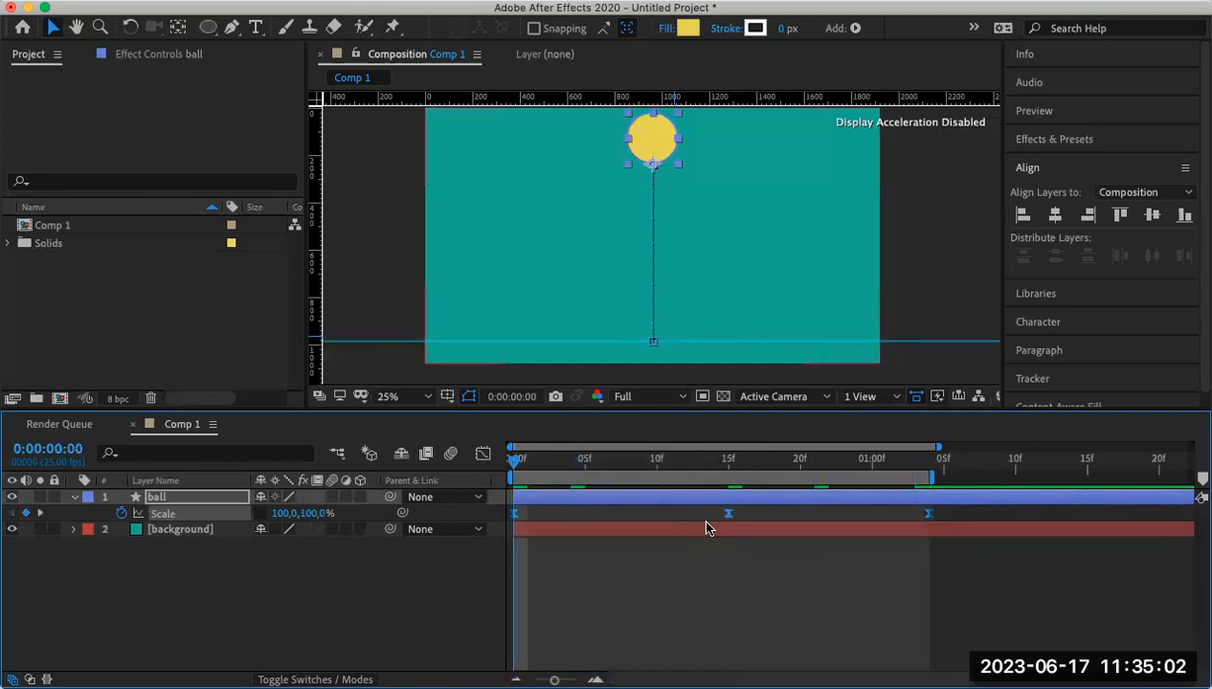
# Paste a copy of the first Scale keyframe at 0:00:00:13, two frames before the squash keyframe.
pyautogui.moveTo(515, 464); pyautogui.dragTo(729, 466)
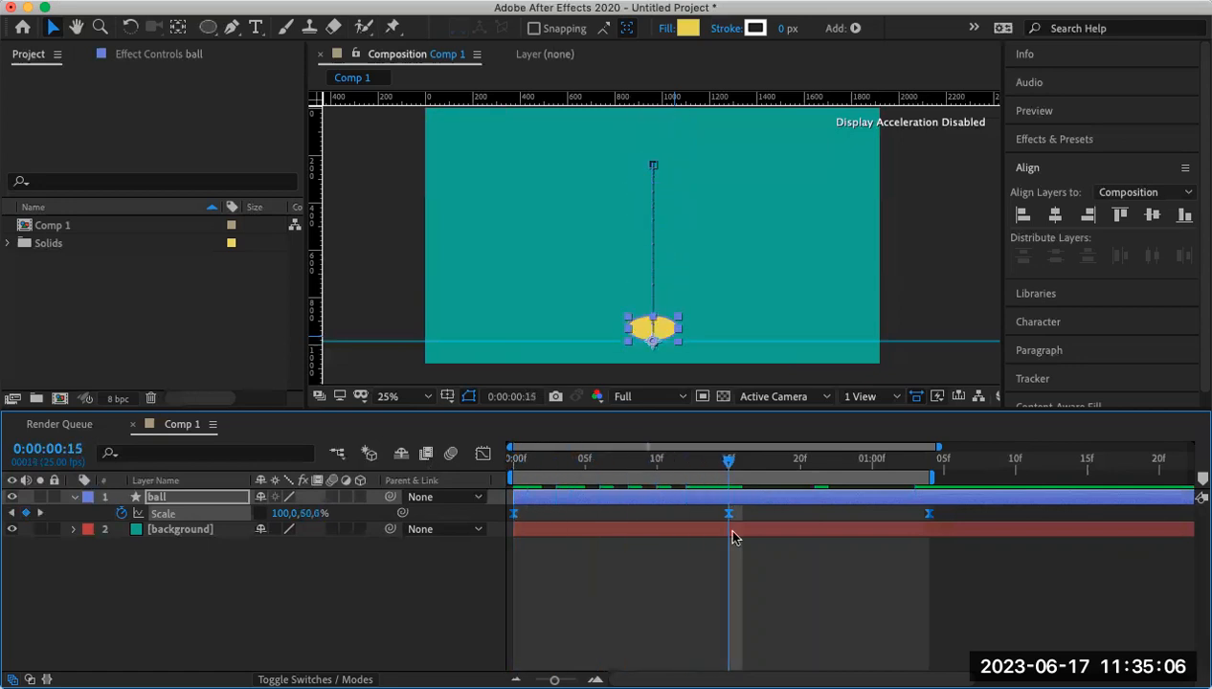
pyautogui.click(778, 551)
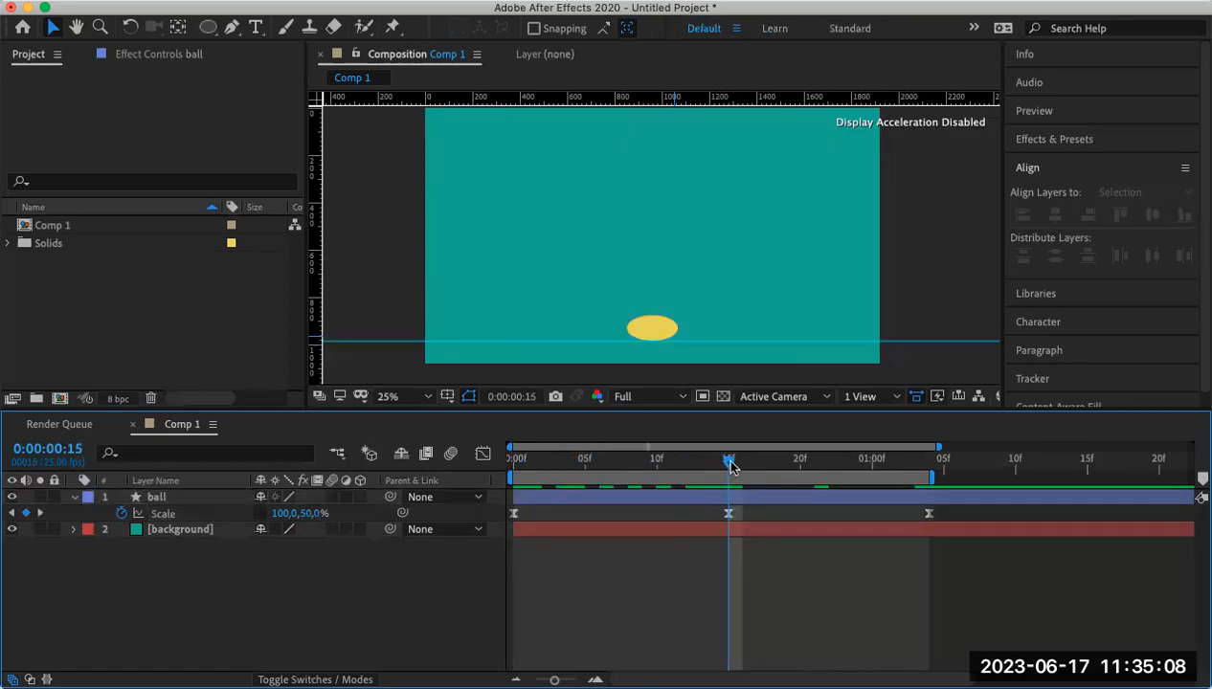
pyautogui.press('pageup')
pyautogui.press('pageup')
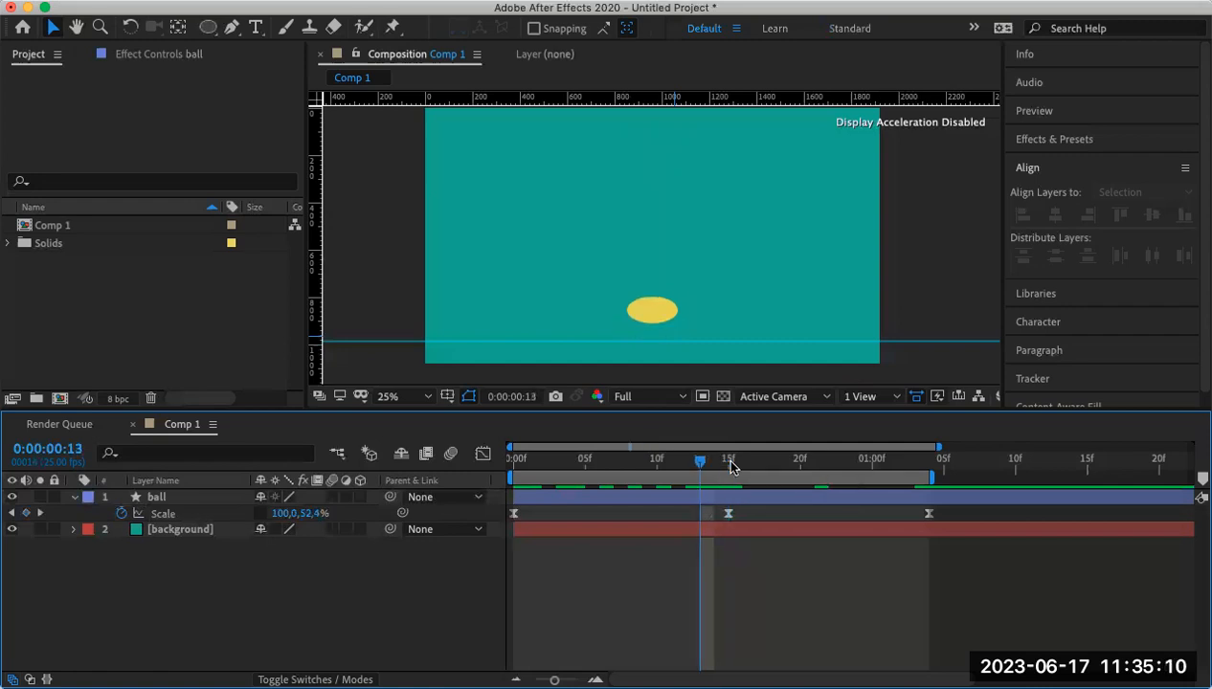
pyautogui.click(512, 516)
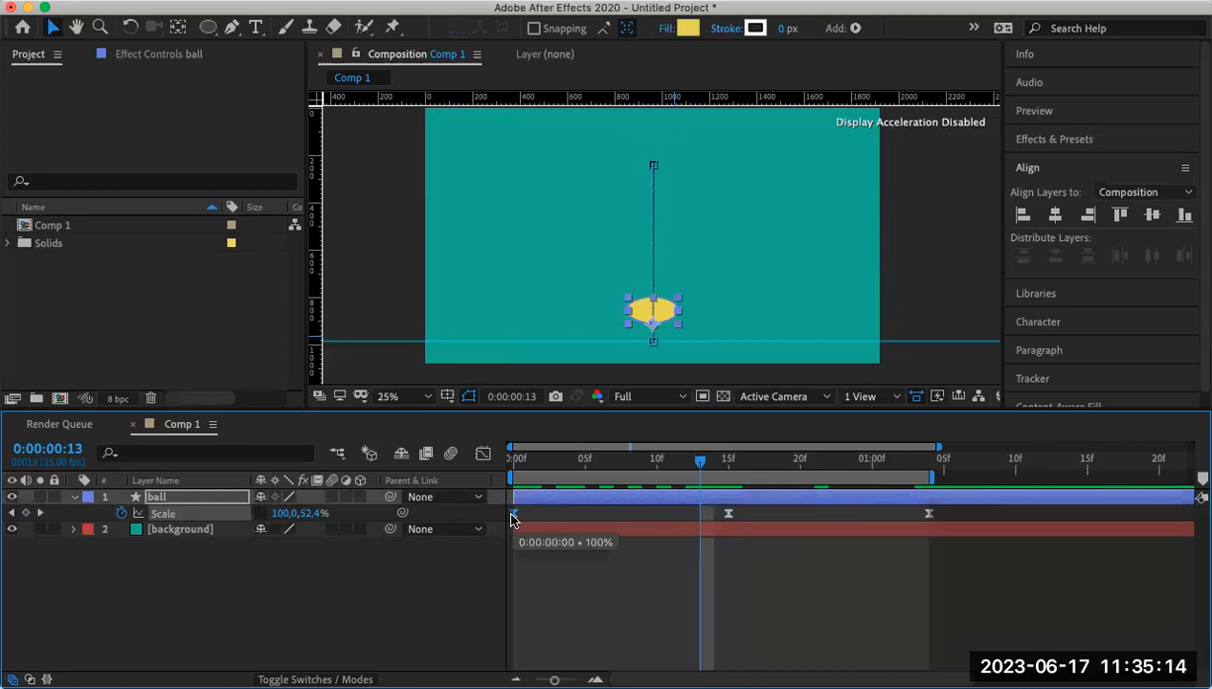
pyautogui.hotkey('ctrl', 'v')
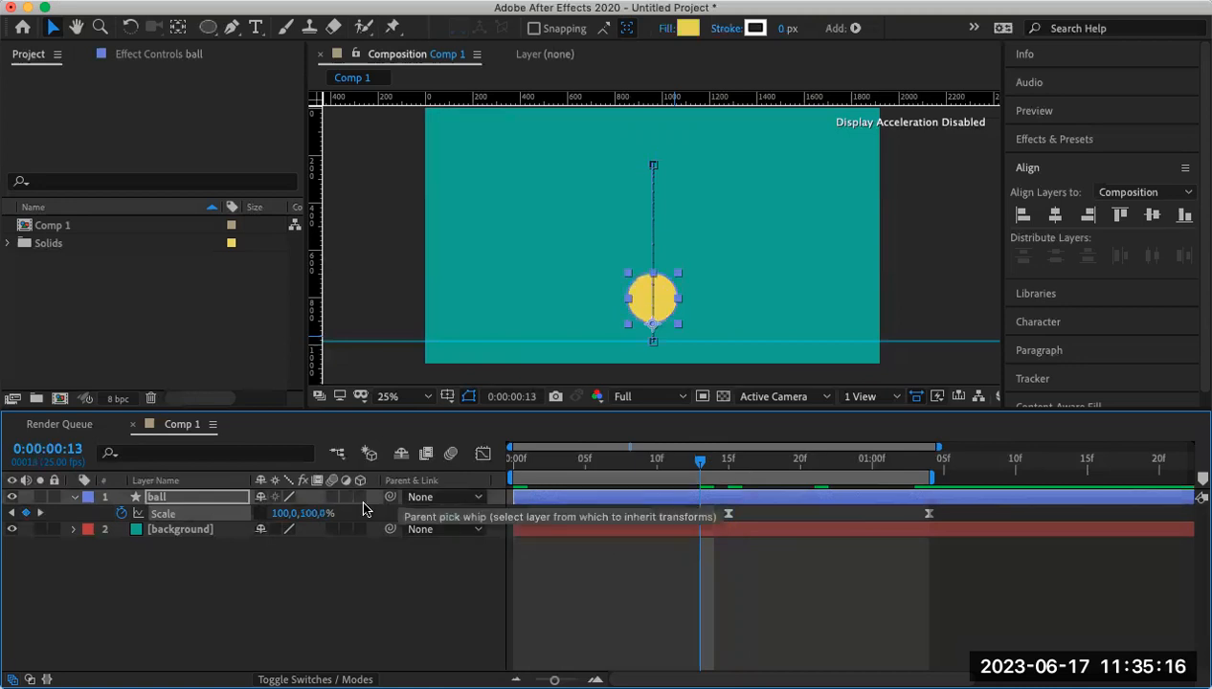
# Stretch the ball at 0:00:00:13 by setting its horizontal Scale to 70%.
pyautogui.click(279, 513)
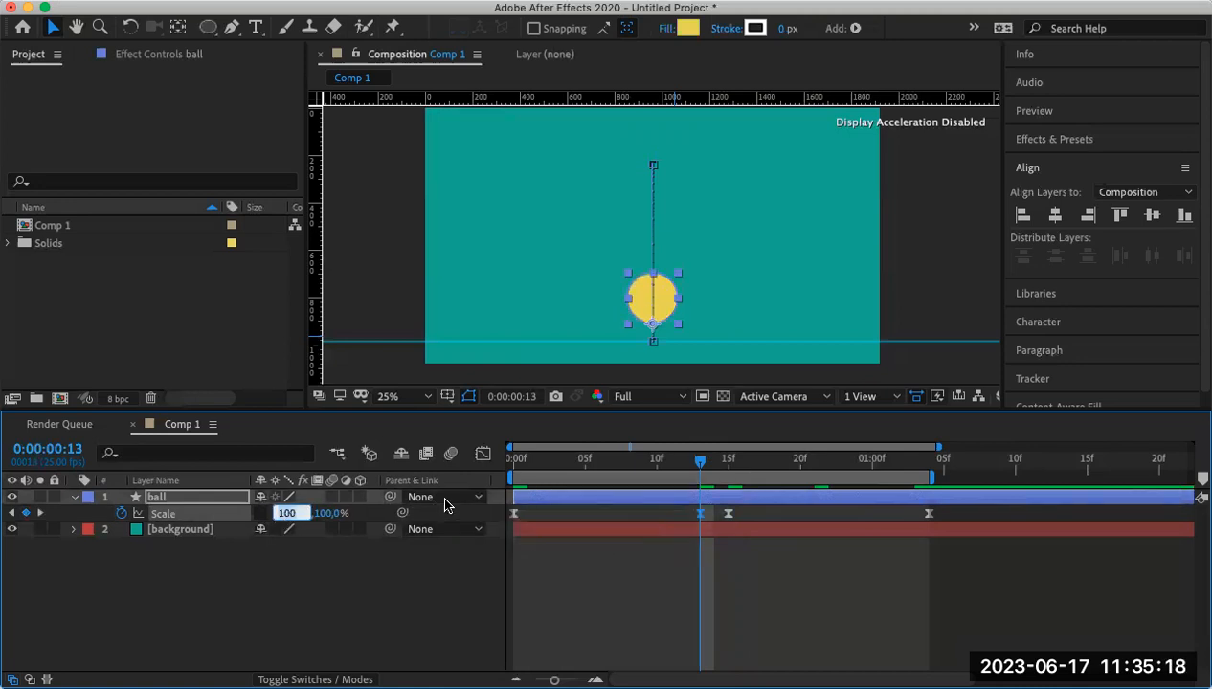
pyautogui.write('70')
pyautogui.press('Return')
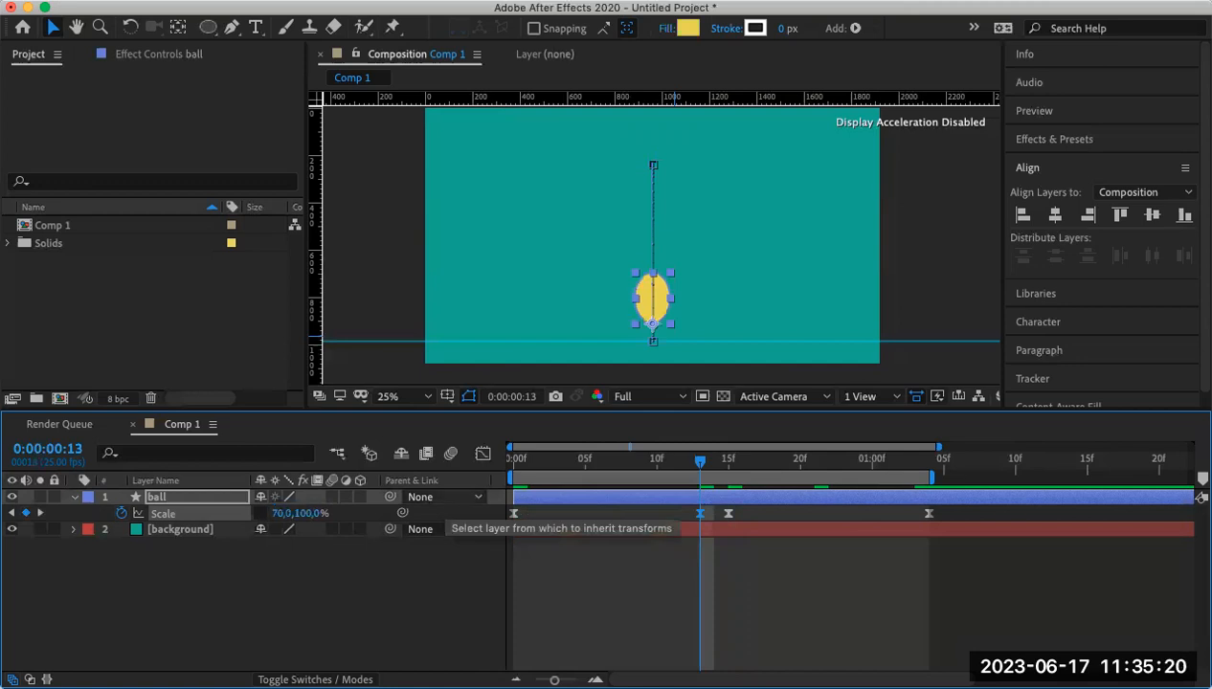
# Copy the stretch Scale keyframe from 0:00:00:13 to 0:00:00:17, two frames after the squash keyframe.
pyautogui.moveTo(702, 468); pyautogui.dragTo(728, 471)
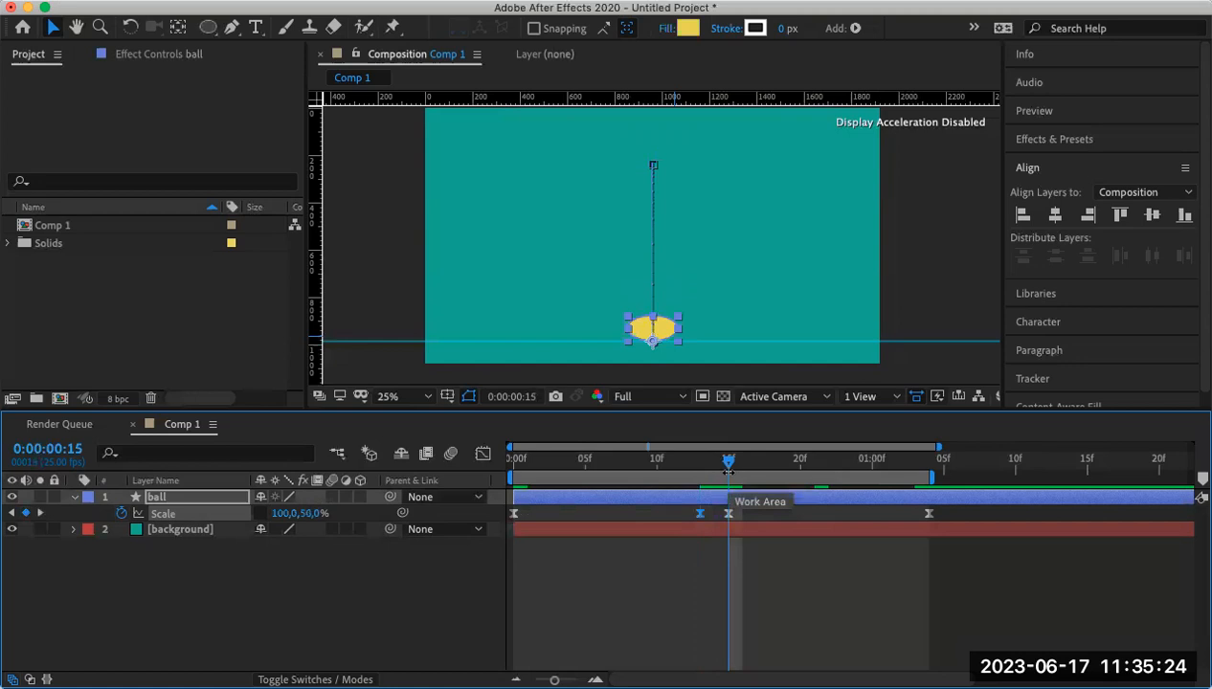
pyautogui.press('pagedown')
pyautogui.press('pagedown')
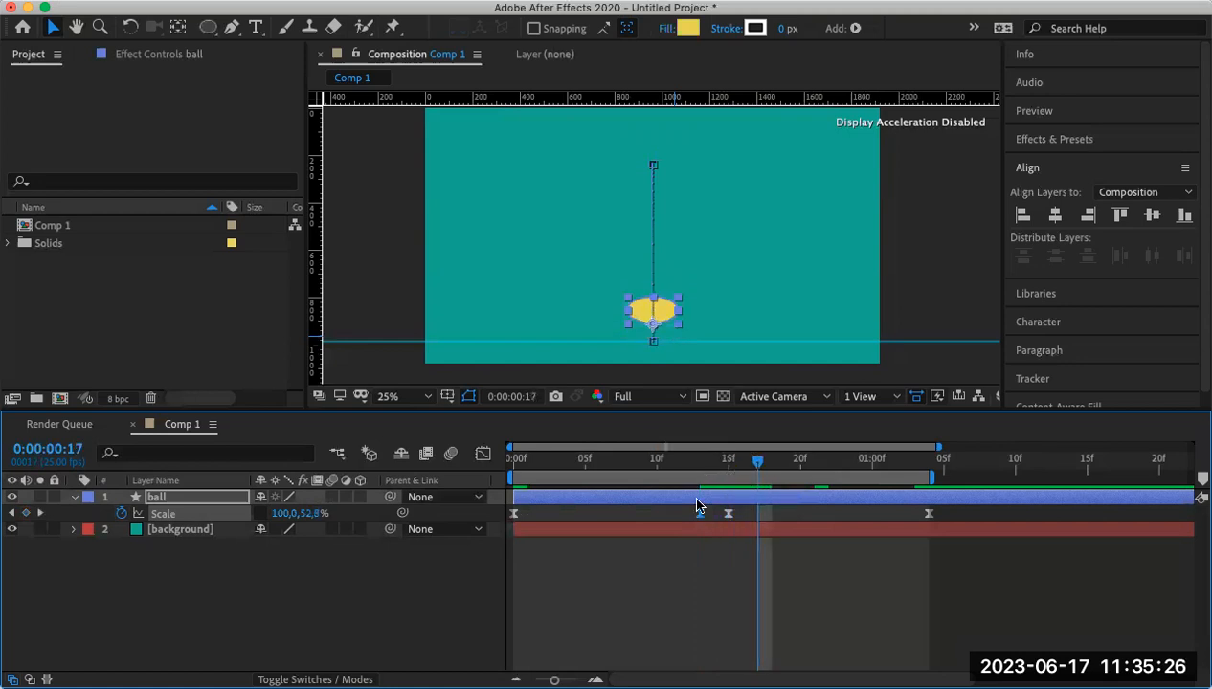
pyautogui.moveTo(700, 518)
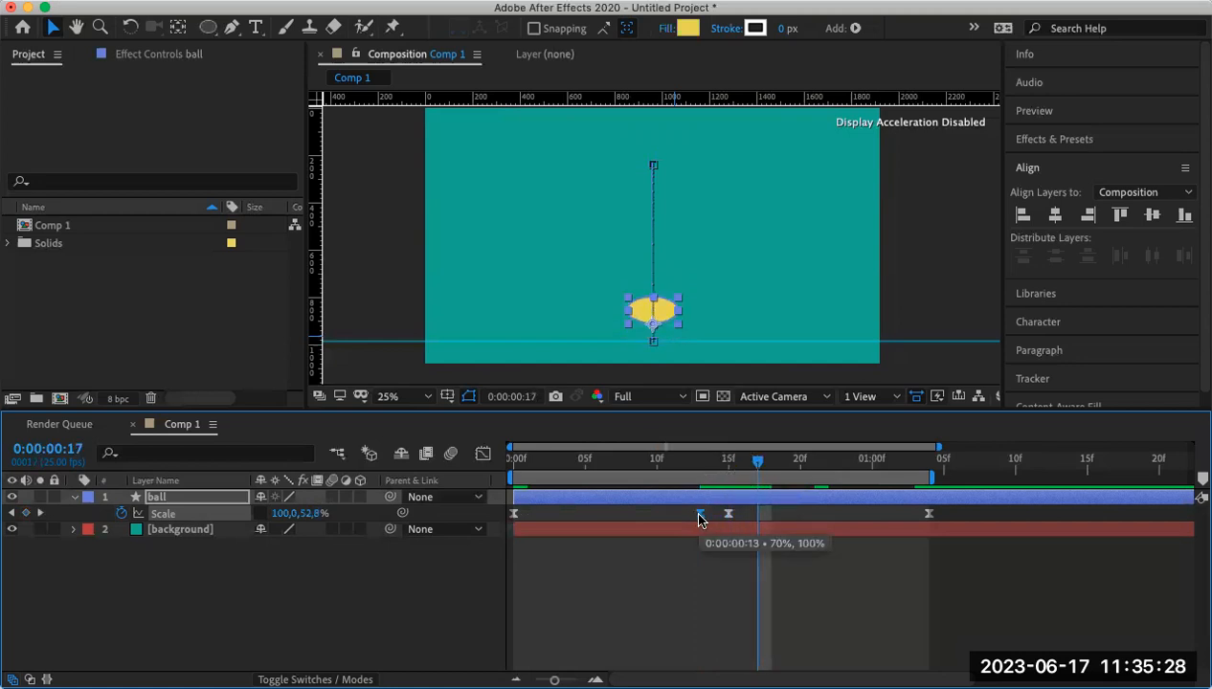
pyautogui.press('super+c')
pyautogui.press('super+v')
# Preview the ball's squash and stretch from the first frame.
pyautogui.moveTo(760, 463); pyautogui.dragTo(439, 470)
pyautogui.press('space')
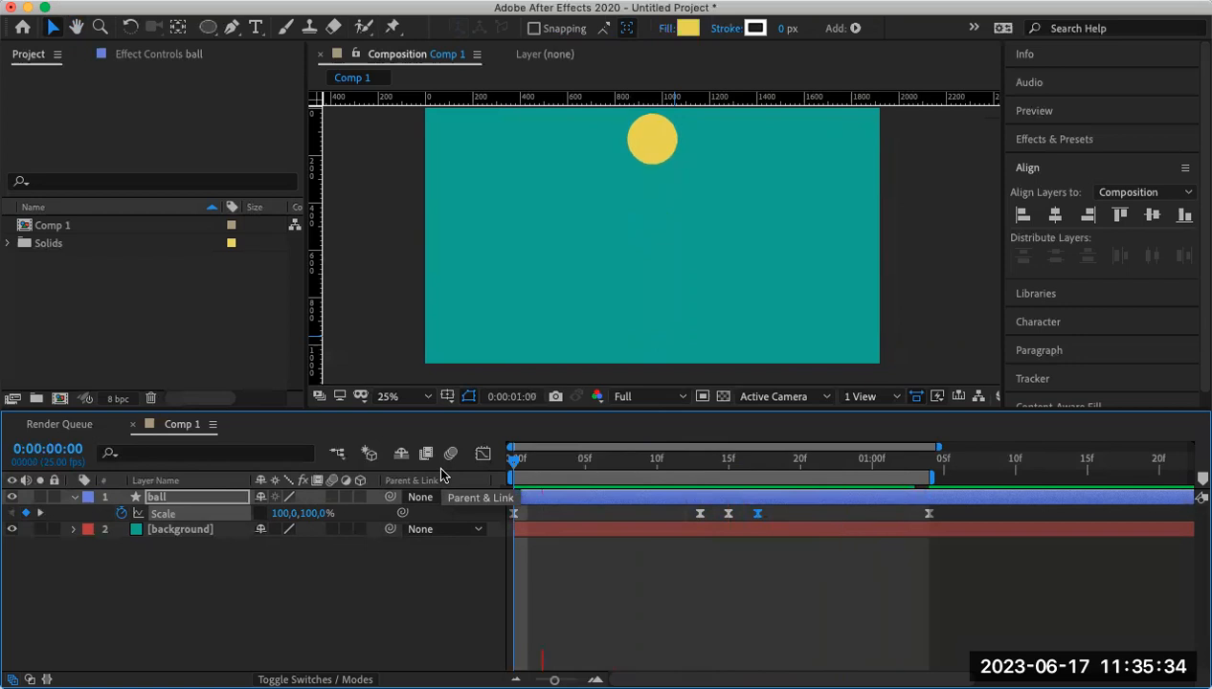
pyautogui.press('space')
# Move the first Scale keyframe to 0:00:00:05 and the last one to 0:00:01:00, and preview the animation from the start.
pyautogui.moveTo(865, 465); pyautogui.dragTo(579, 480)
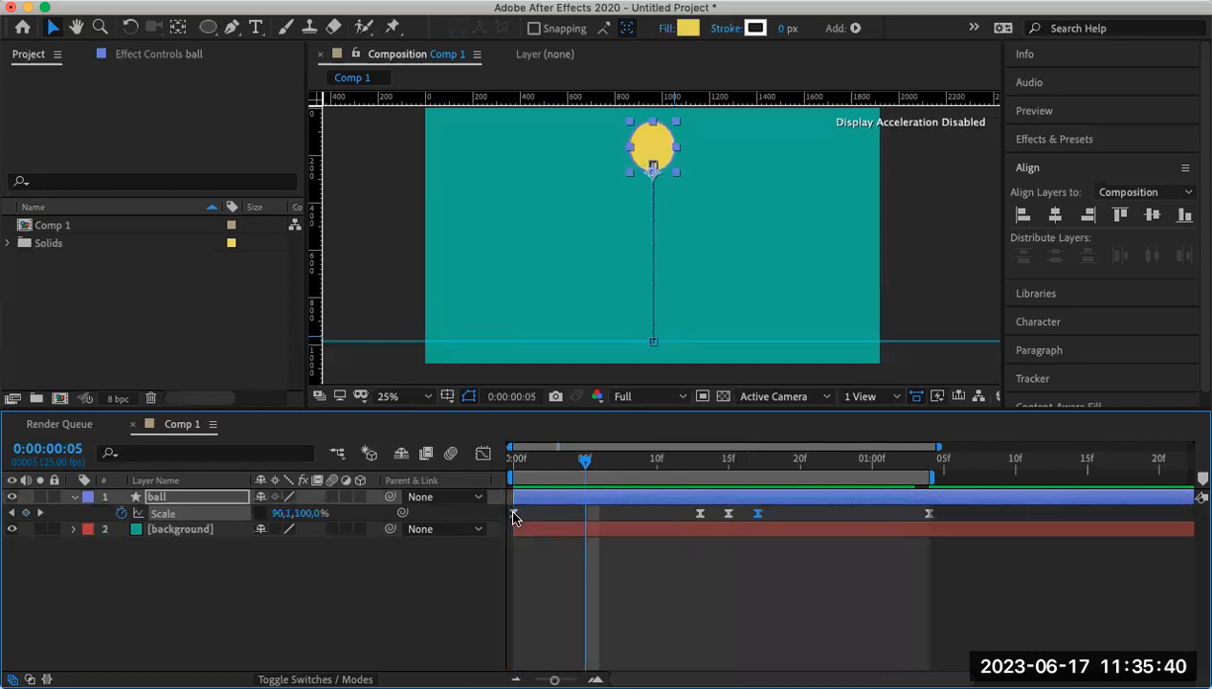
pyautogui.moveTo(530, 514); pyautogui.dragTo(586, 515)
pyautogui.moveTo(588, 467); pyautogui.dragTo(865, 511)
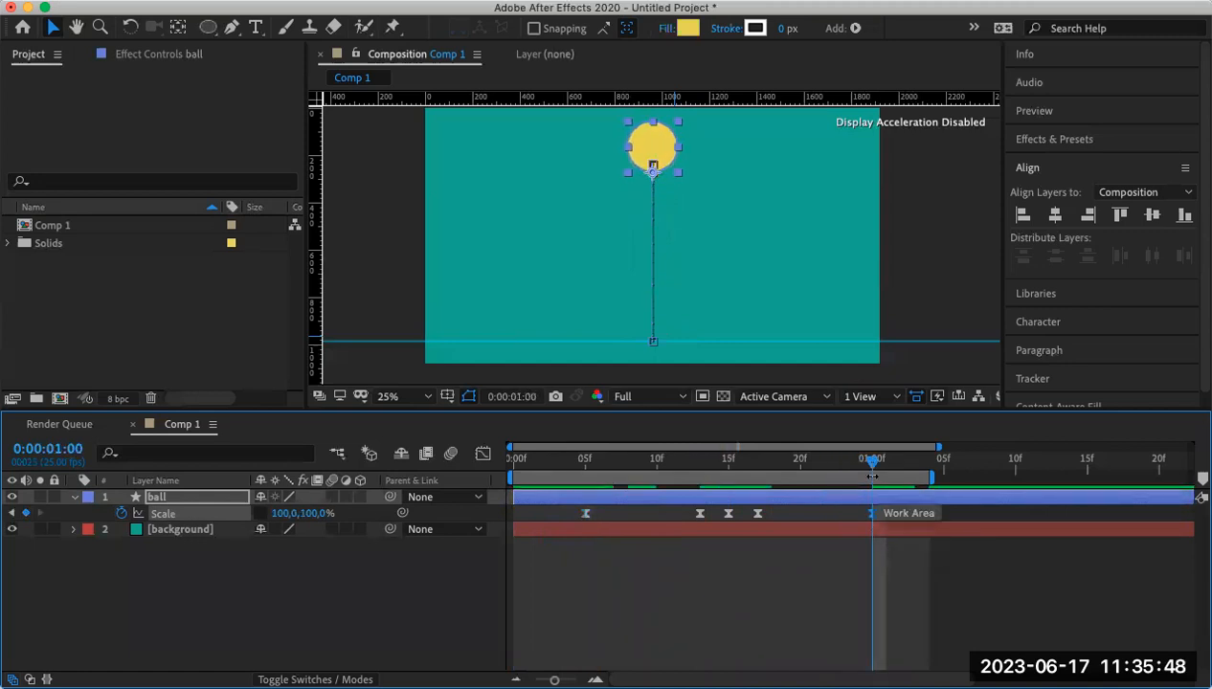
pyautogui.moveTo(846, 469); pyautogui.dragTo(465, 465)
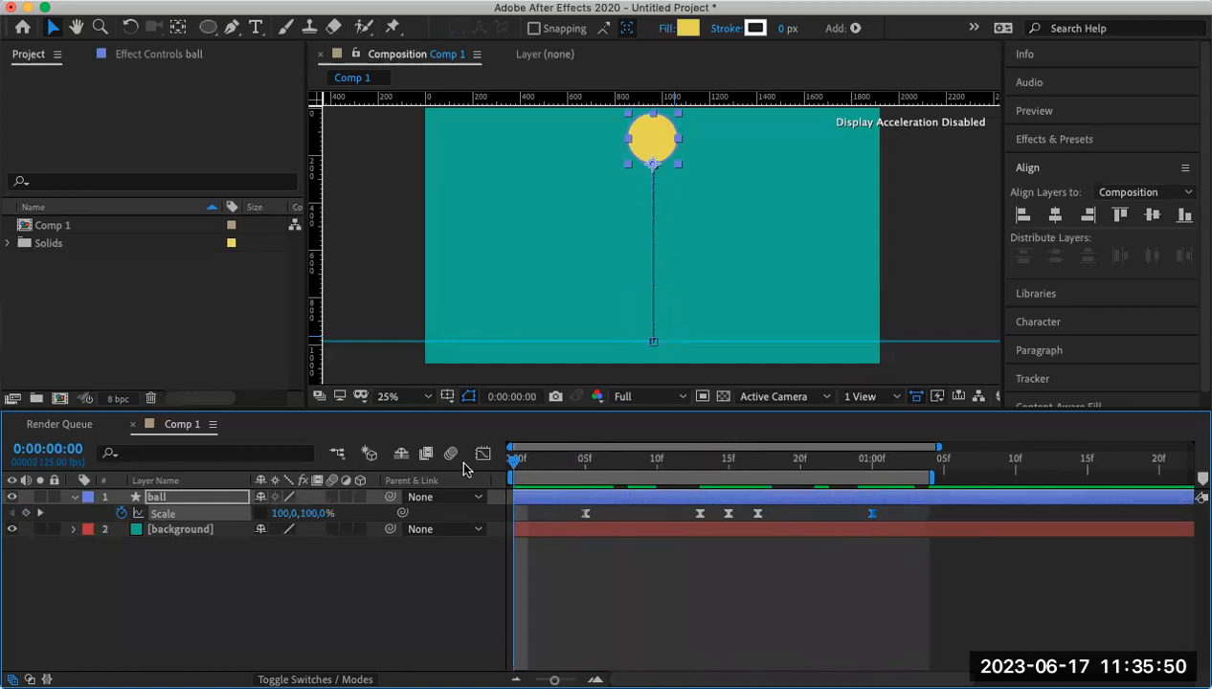
pyautogui.press('space')
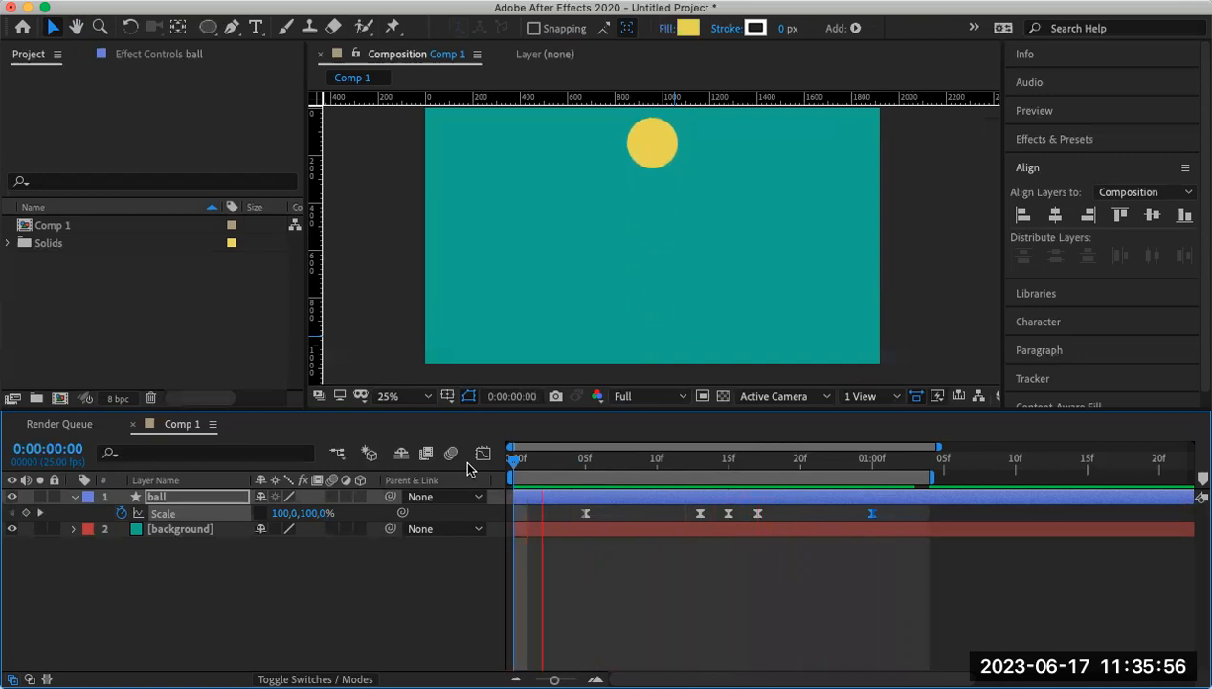
# Add a new shape layer, draw a flat ellipse about 300 by 60 px just below the guide line, and centre it horizontally in the composition.
pyautogui.click(686, 460)
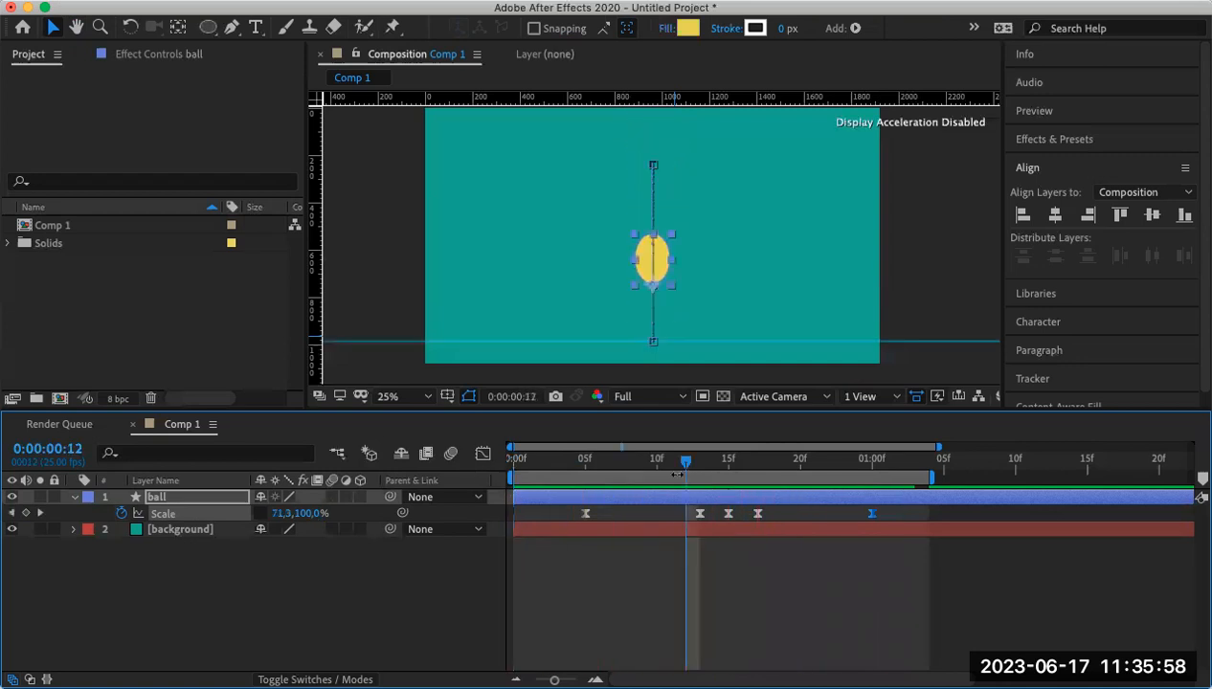
pyautogui.moveTo(685, 461); pyautogui.dragTo(482, 467)
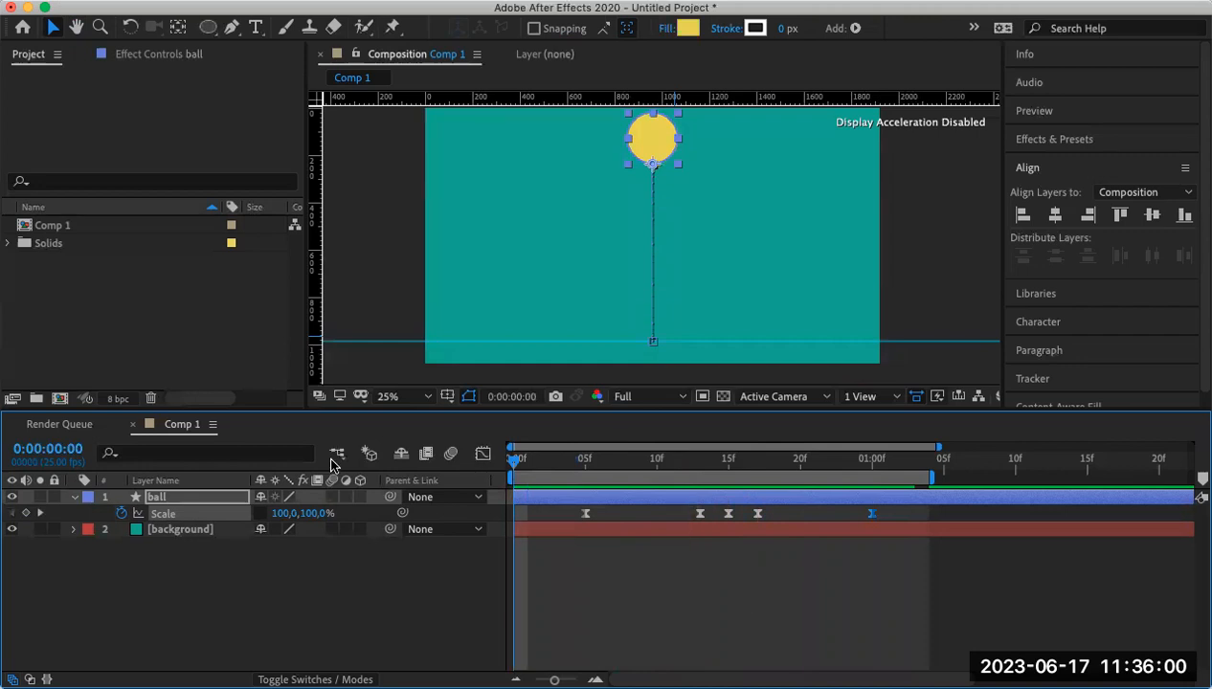
pyautogui.rightClick(209, 588)
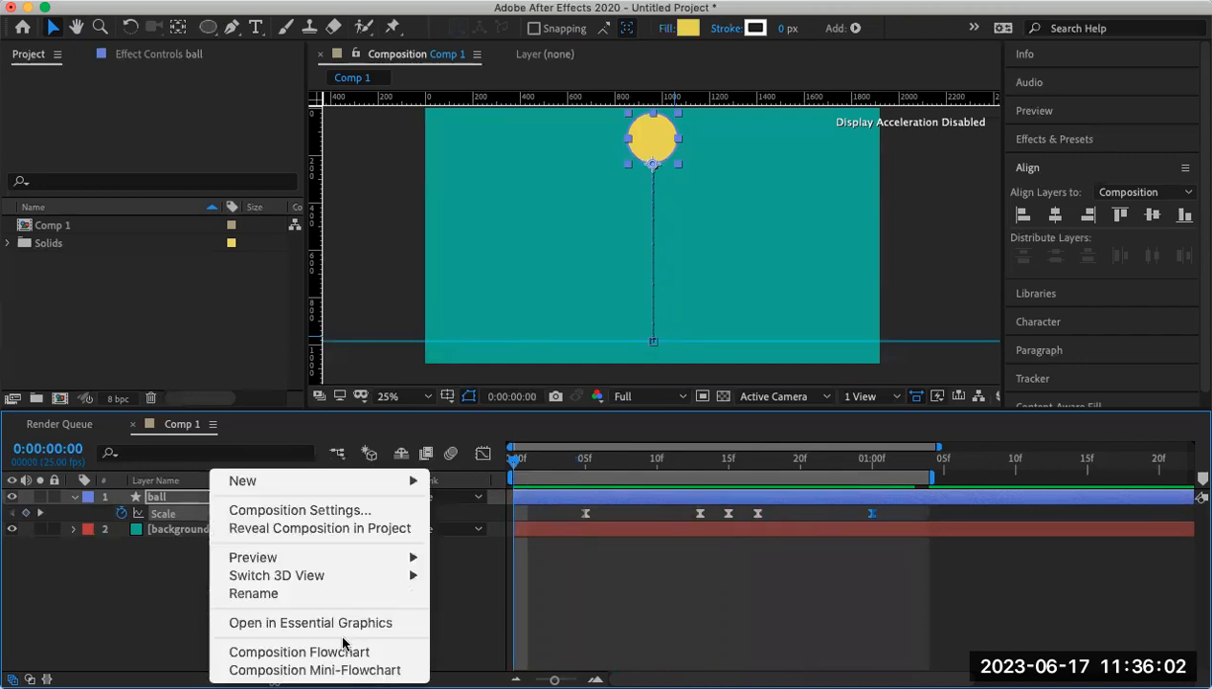
pyautogui.moveTo(322, 481)
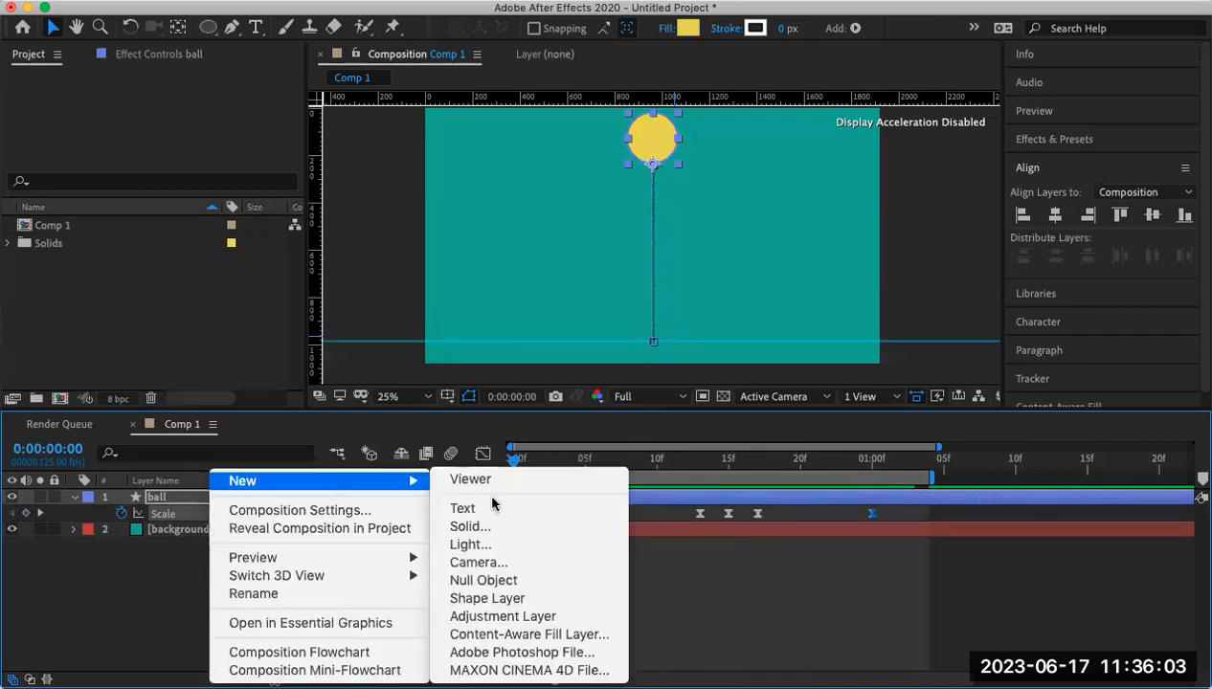
pyautogui.click(503, 601)
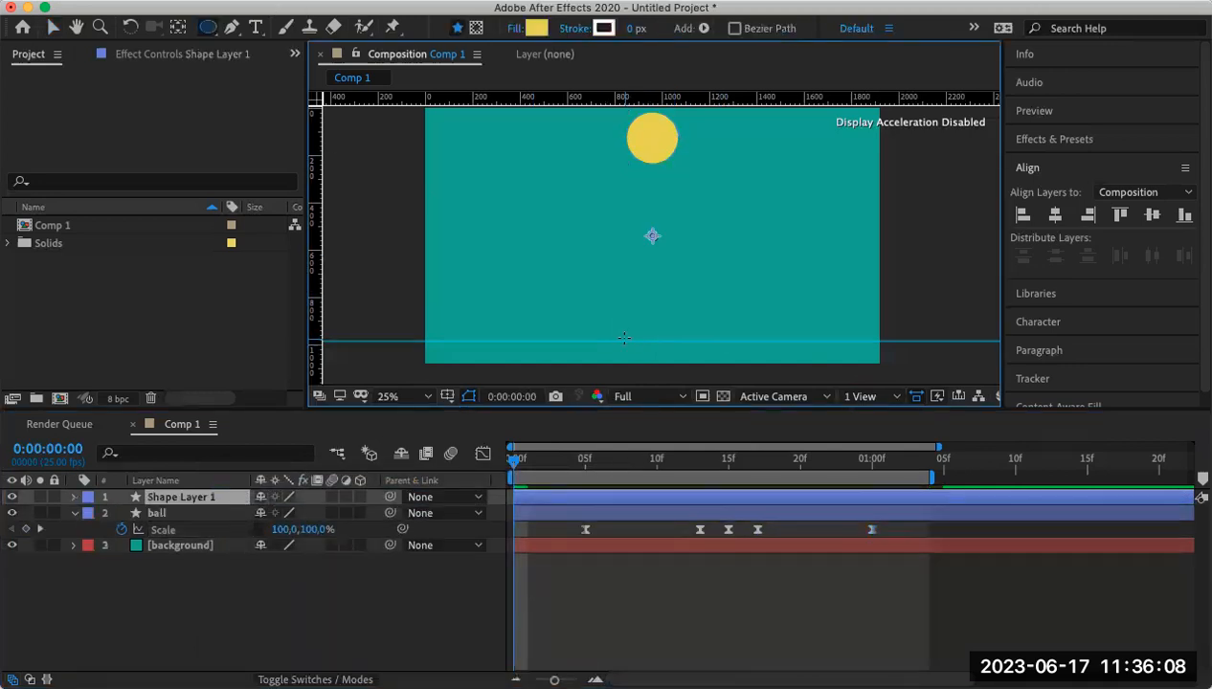
pyautogui.moveTo(622, 342); pyautogui.dragTo(695, 356)
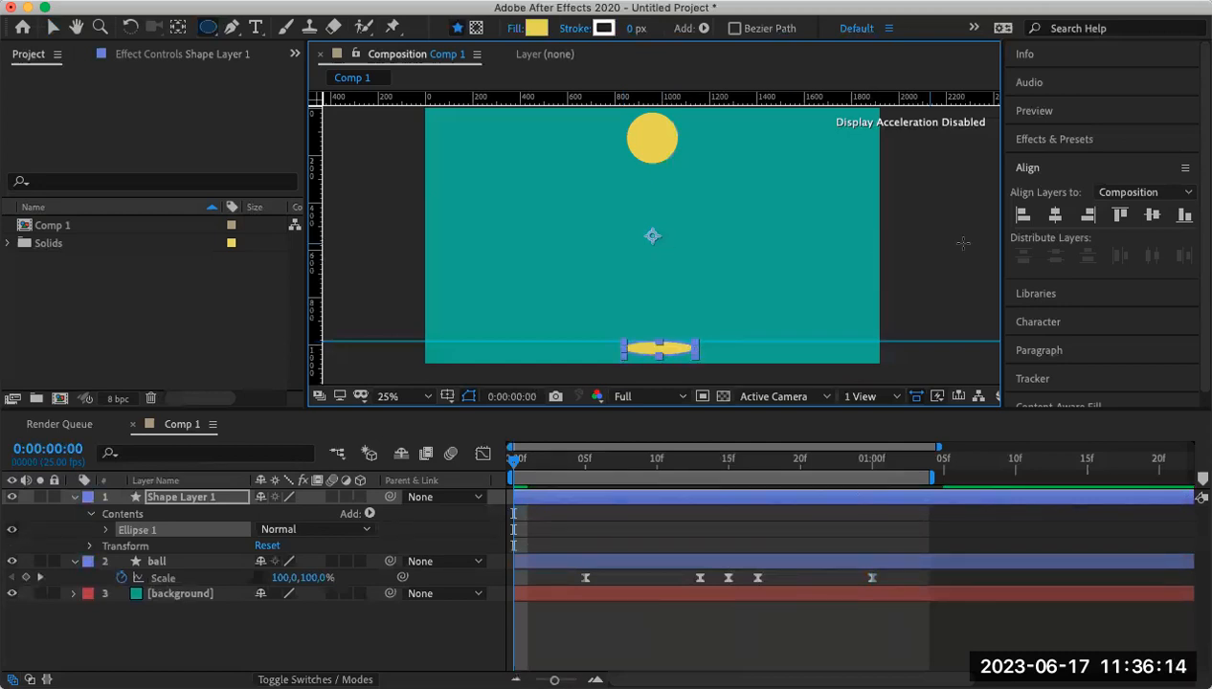
pyautogui.click(1054, 218)
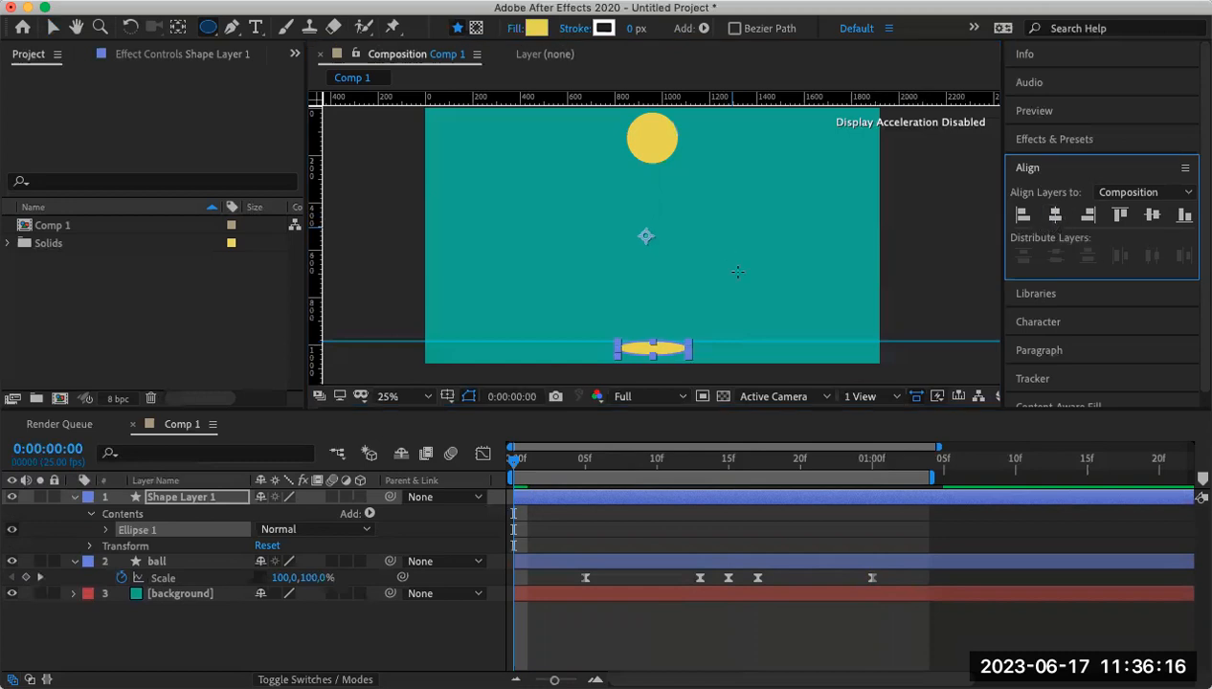
# Try to move the shape layer's anchor point to the centre of the flat ellipse with the Pan Behind tool.
pyautogui.click(176, 27)
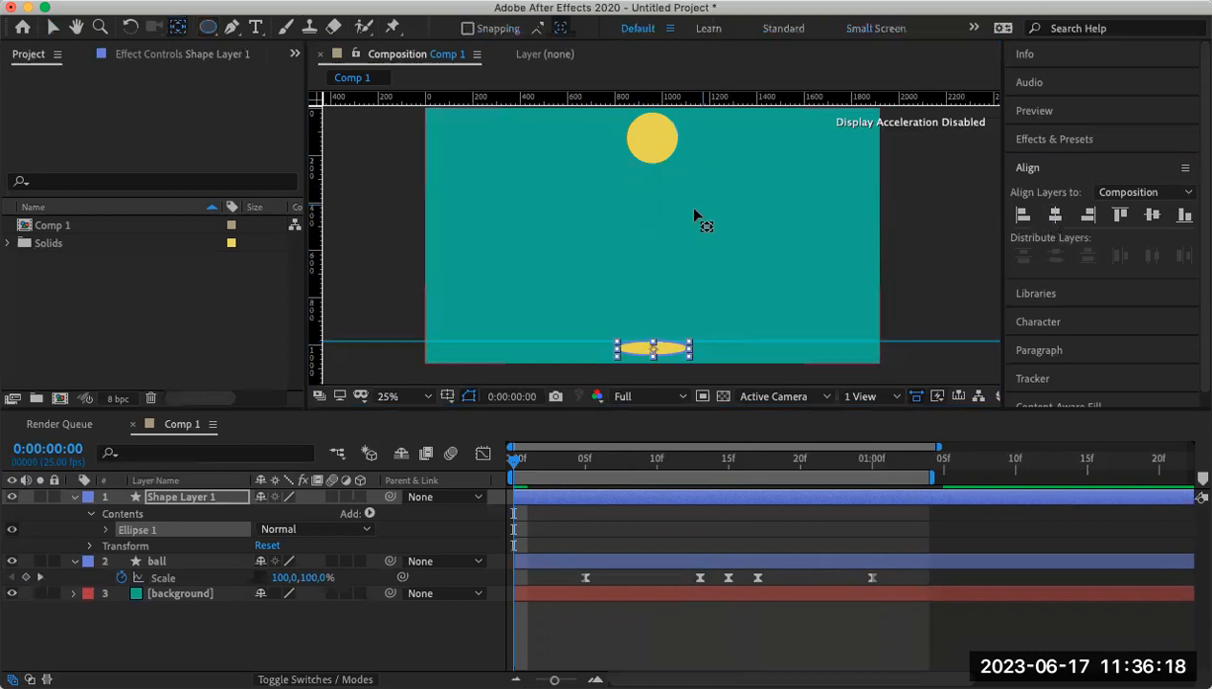
pyautogui.click(666, 346)
pyautogui.scroll(1, 693, 237)
pyautogui.scroll(-1, 693, 237)
pyautogui.press('space')
pyautogui.moveTo(709, 263); pyautogui.dragTo(721, 192)
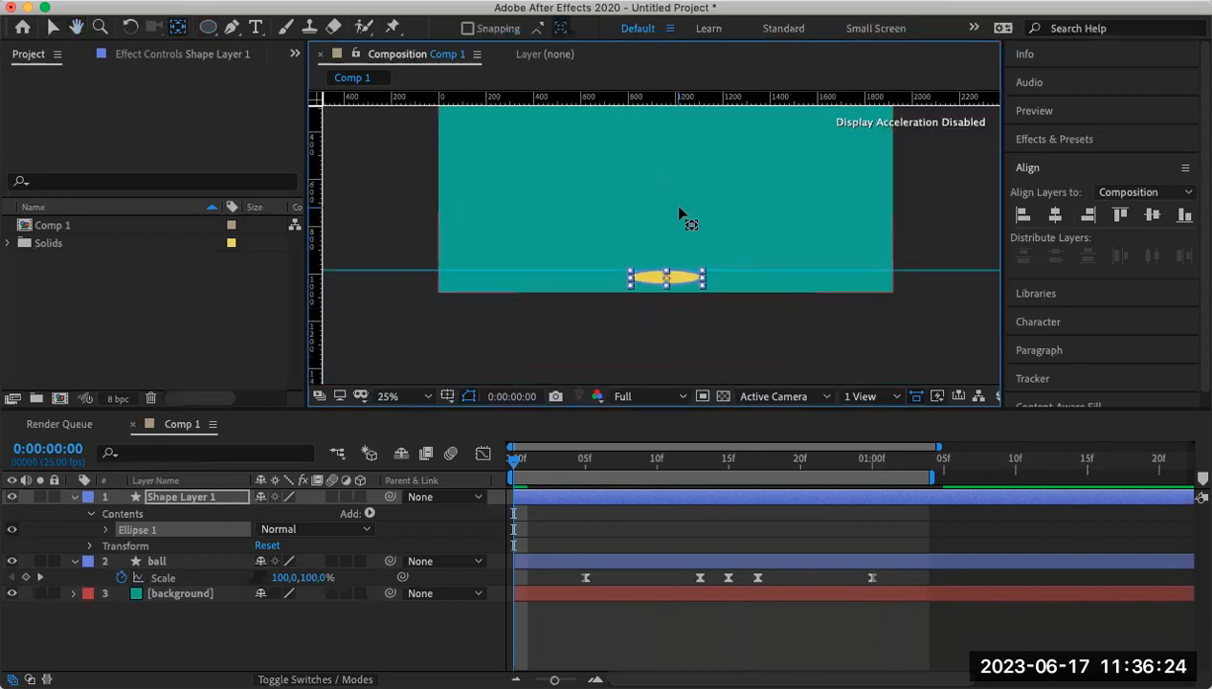
pyautogui.press('h')
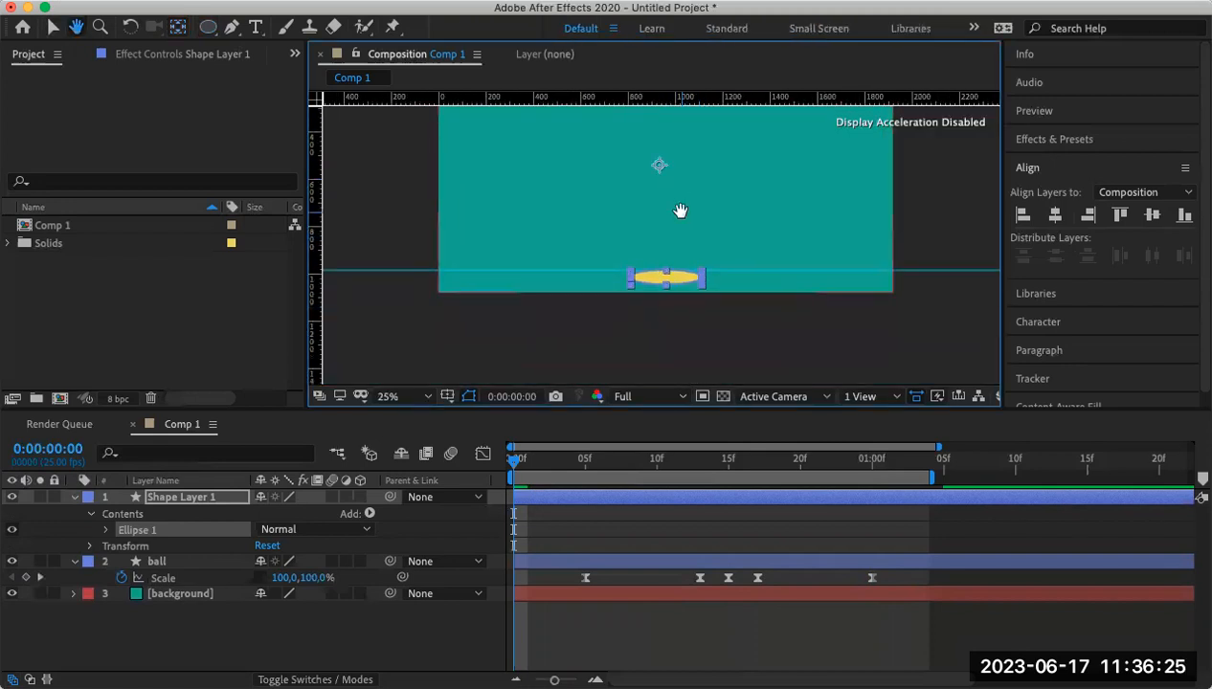
pyautogui.click(178, 30)
pyautogui.scroll(2, 671, 281)
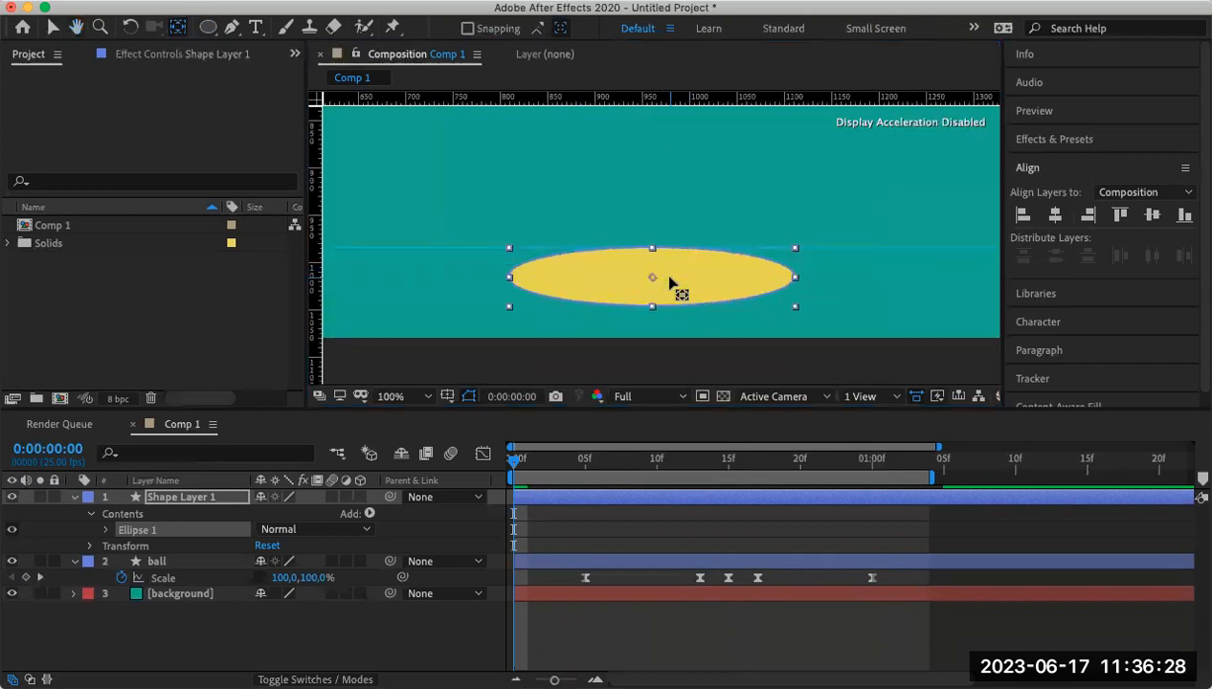
pyautogui.scroll(2, 670, 282)
pyautogui.scroll(-1, 594, 278)
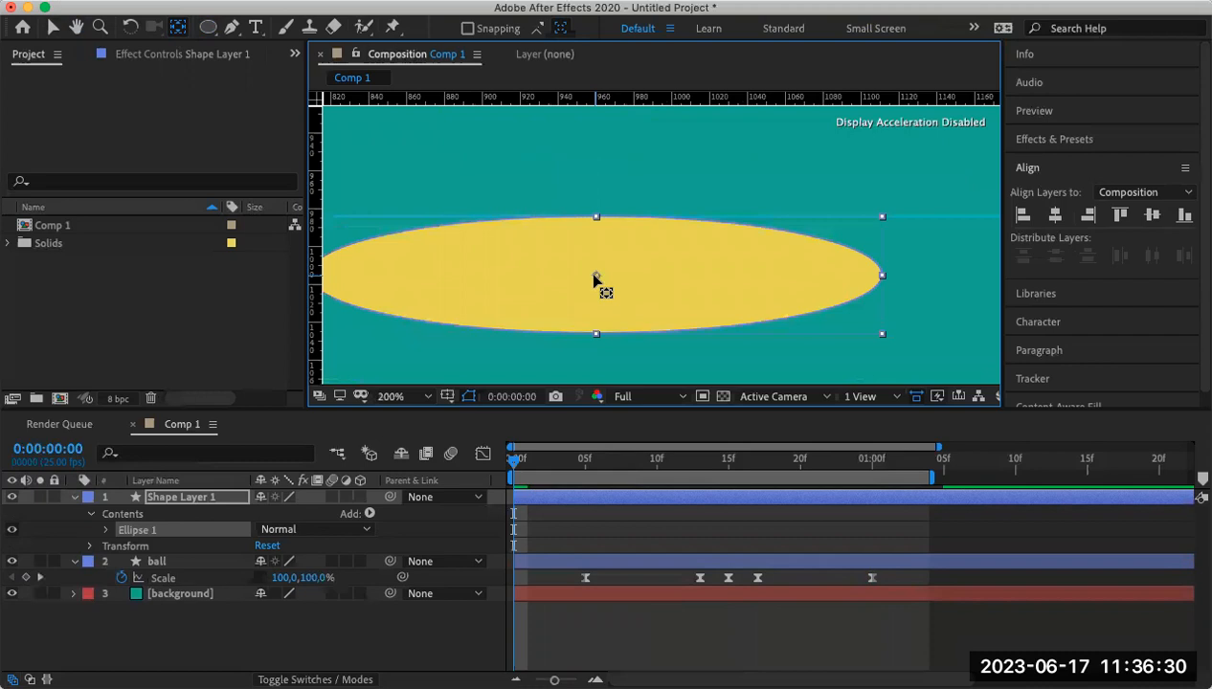
pyautogui.scroll(-8, 595, 279)
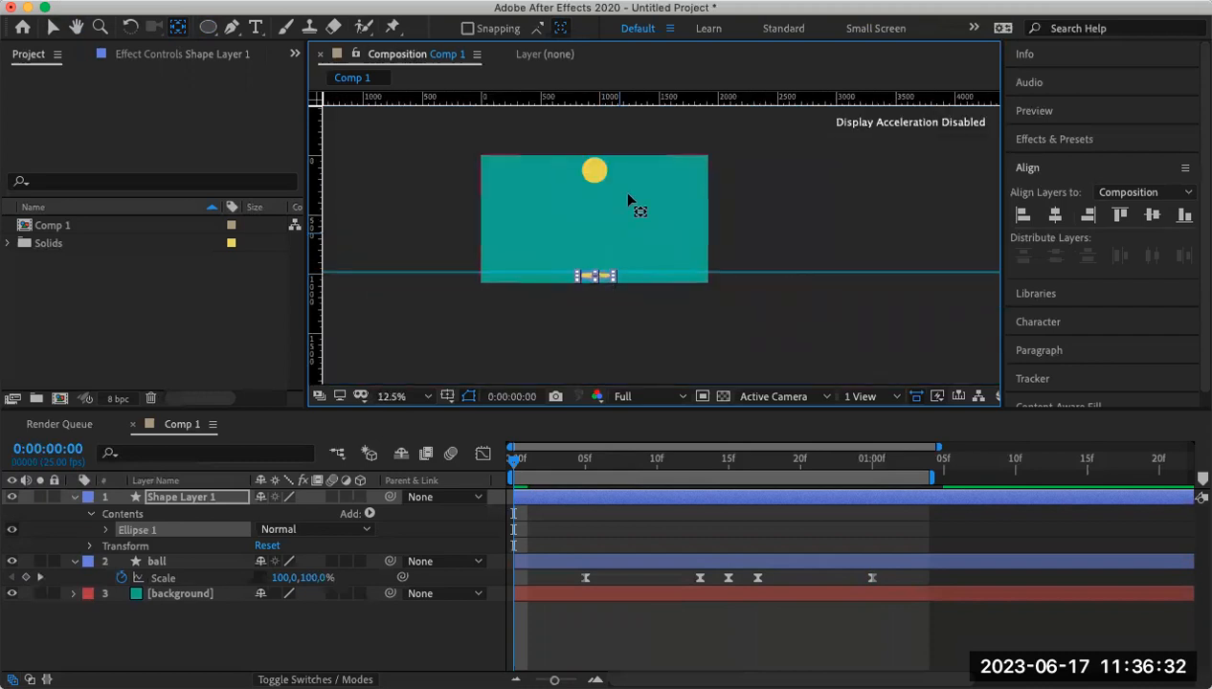
# Try again to position the anchor point on the ellipse's centre, reselecting the Pan Behind tool.
pyautogui.moveTo(629, 194); pyautogui.dragTo(652, 235)
pyautogui.scroll(2, 638, 253)
pyautogui.scroll(-1, 638, 253)
pyautogui.moveTo(668, 285); pyautogui.dragTo(710, 164)
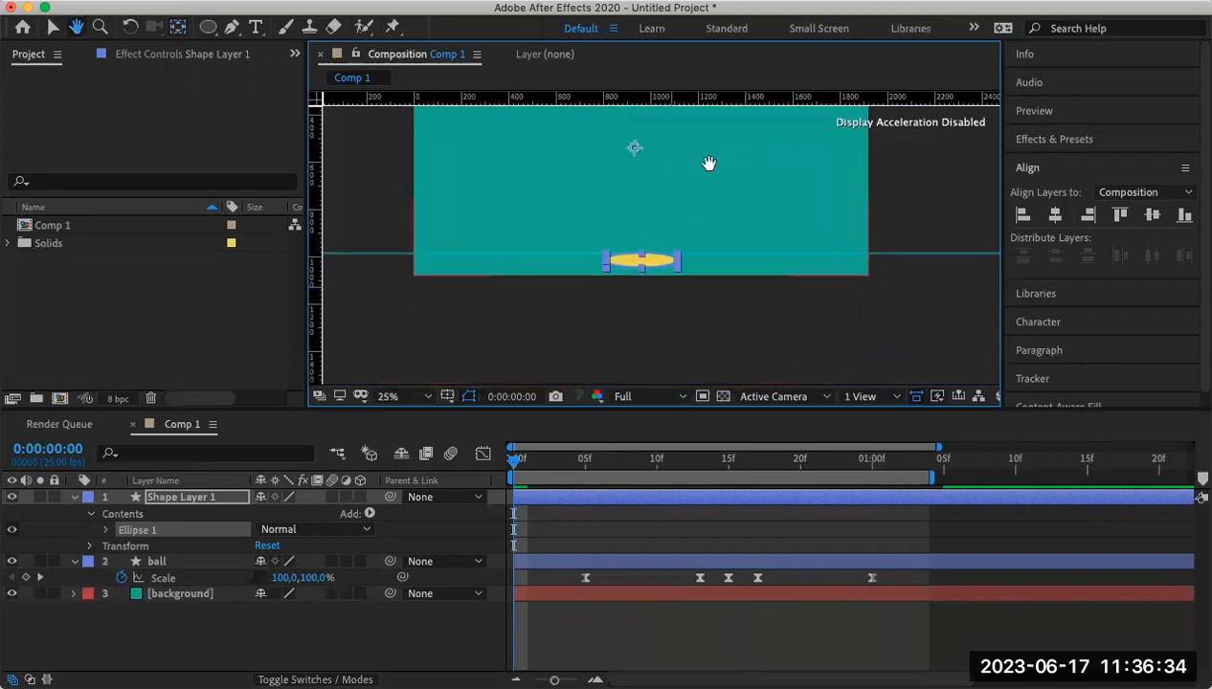
pyautogui.click(53, 26)
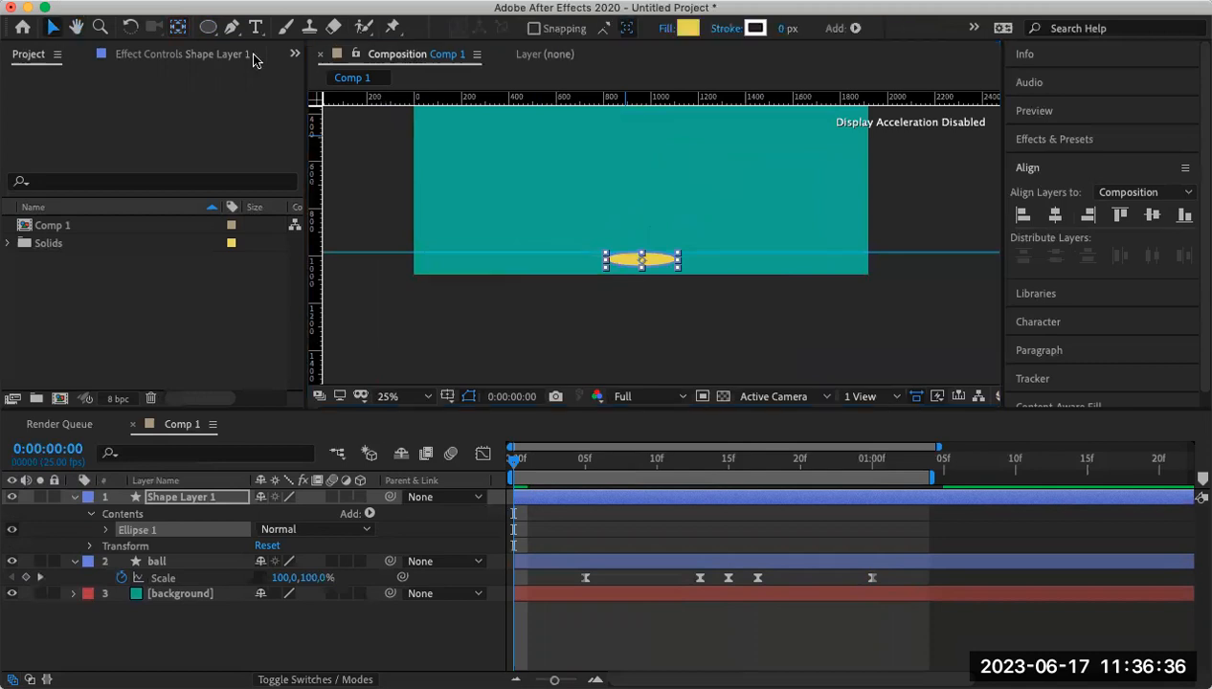
pyautogui.click(177, 26)
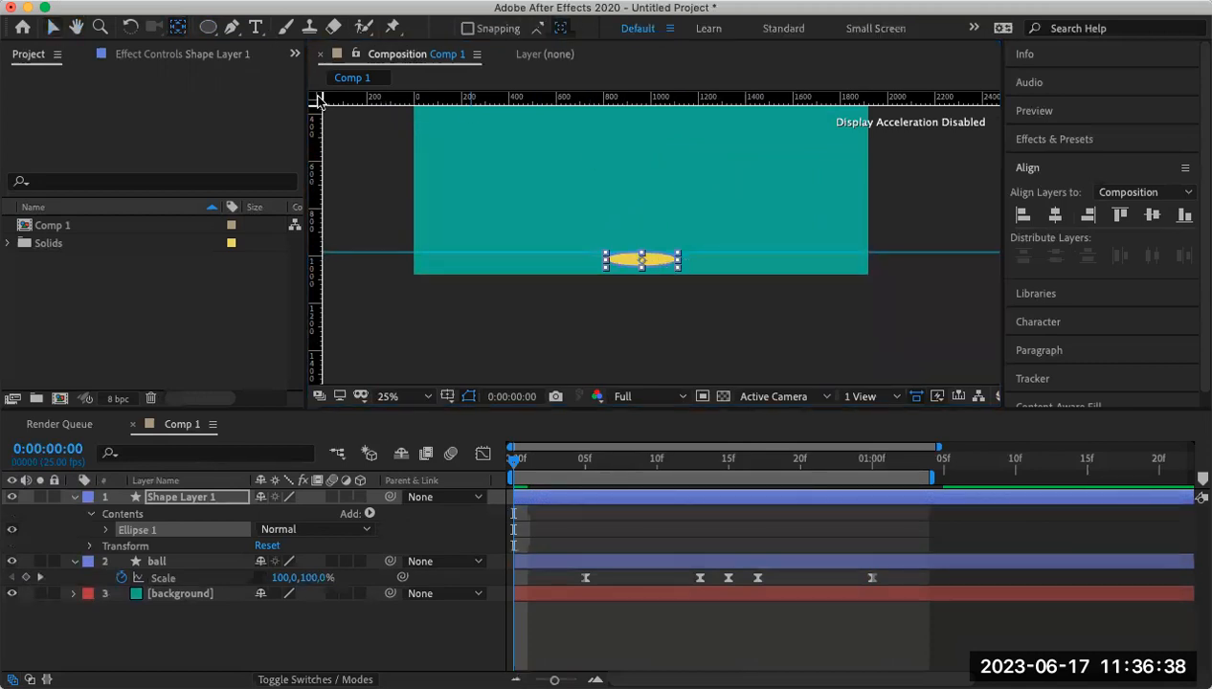
pyautogui.scroll(6, 648, 273)
pyautogui.moveTo(613, 269); pyautogui.dragTo(613, 249)
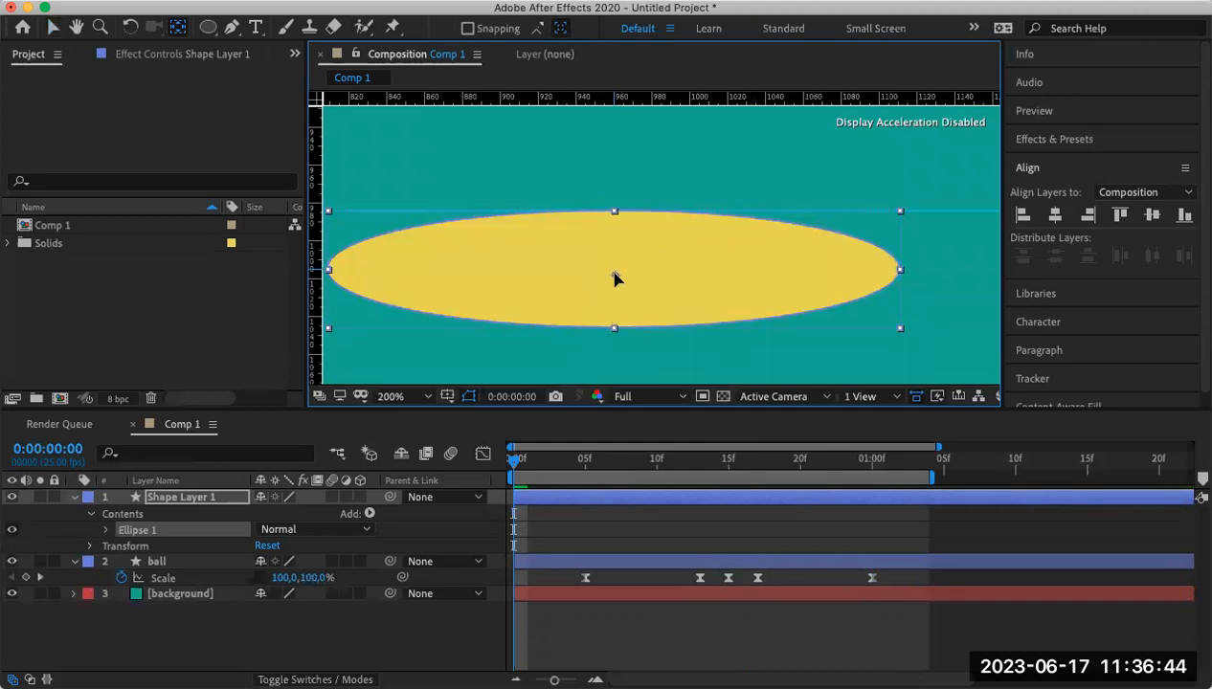
pyautogui.scroll(-6, 615, 273)
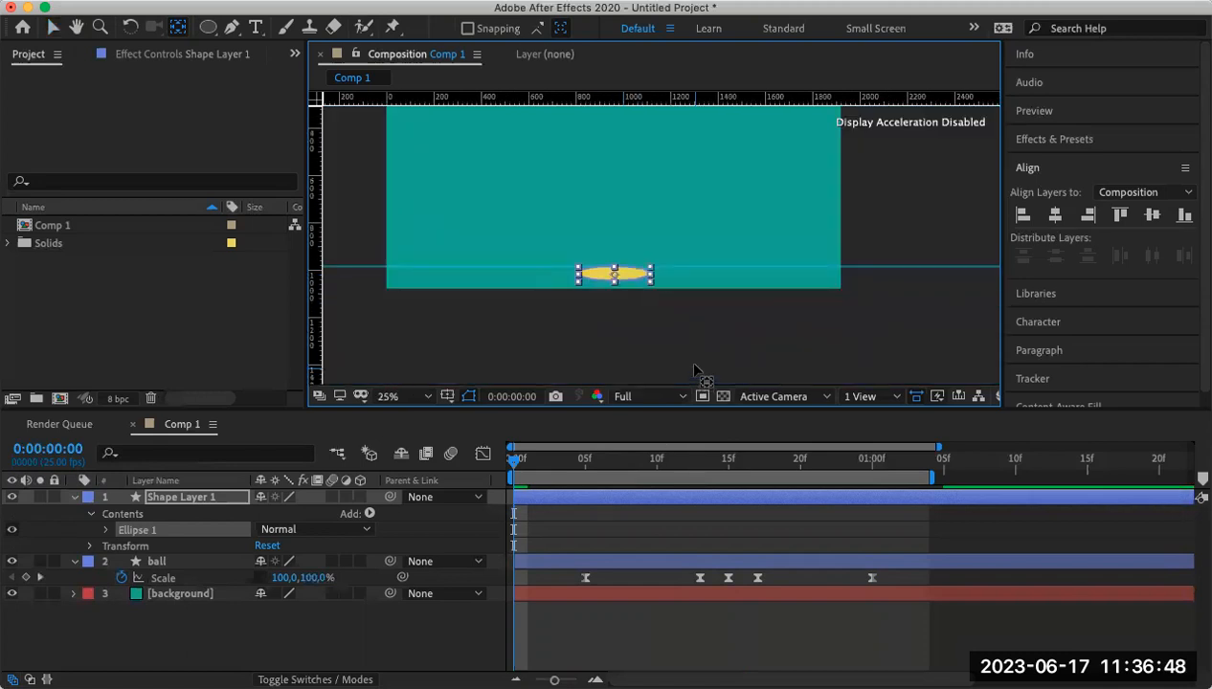
pyautogui.scroll(-1, 637, 314)
pyautogui.scroll(1, 637, 314)
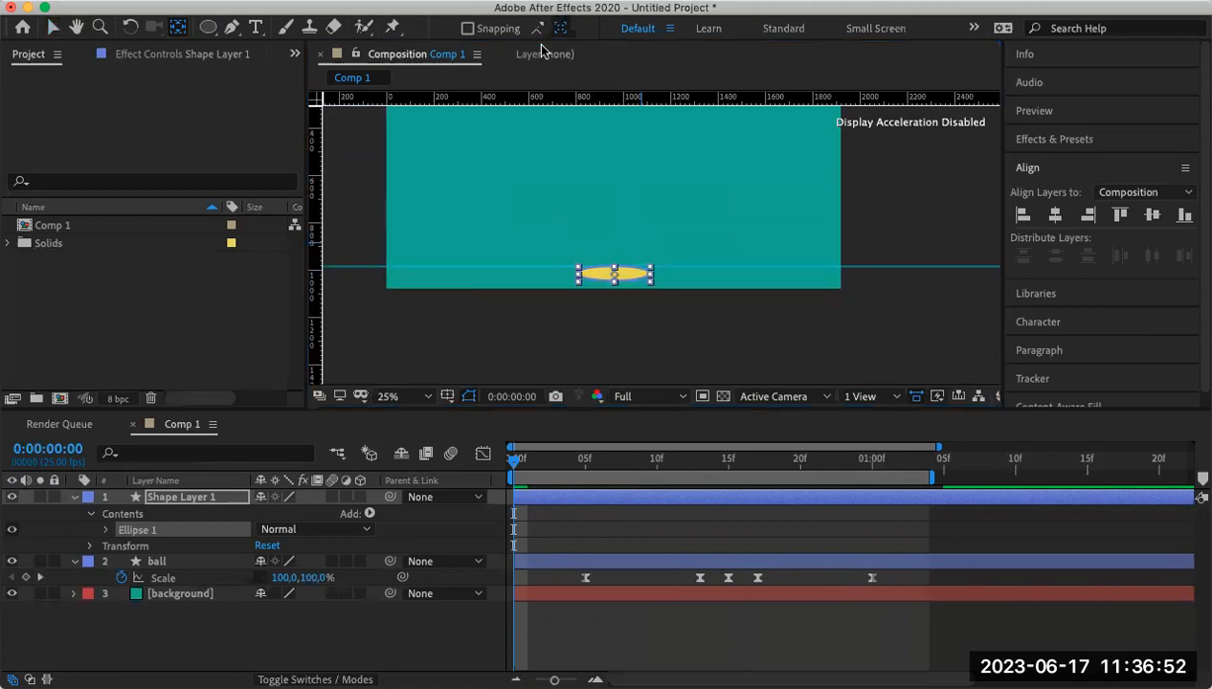
# Change the fill colour of the flat ellipse to black, leaving its stroke colour as it is.
pyautogui.click(208, 27)
pyautogui.click(601, 29)
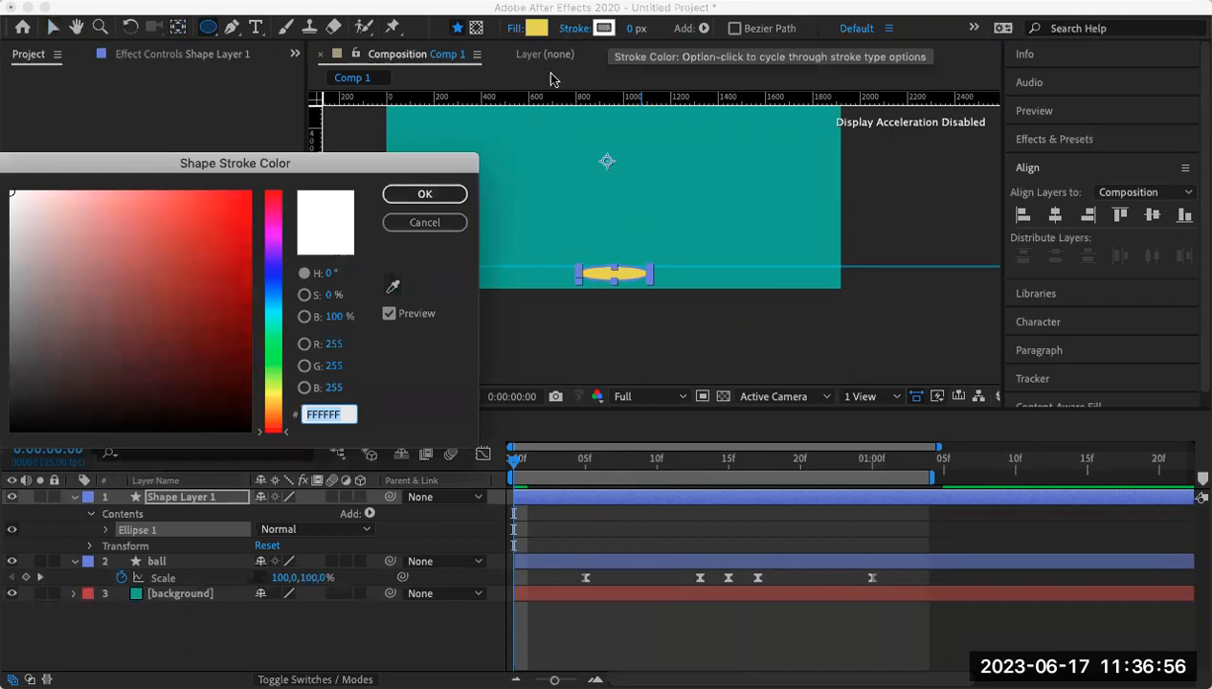
pyautogui.click(436, 223)
pyautogui.click(538, 31)
pyautogui.click(144, 411)
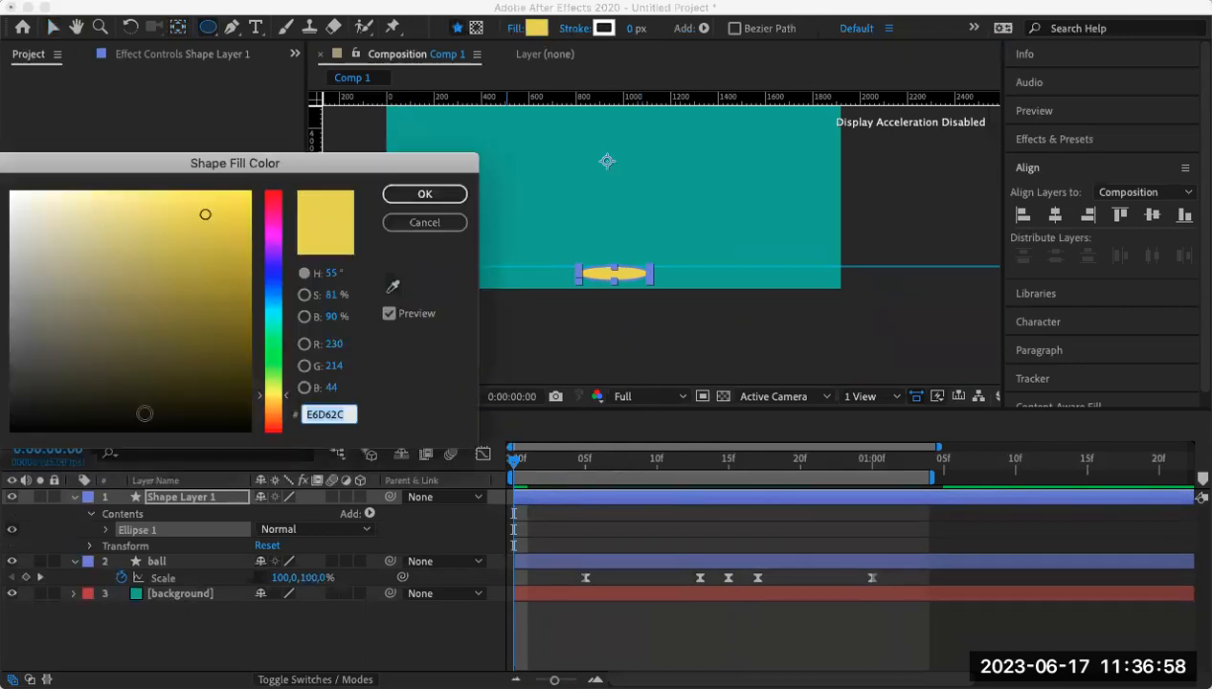
pyautogui.click(128, 425)
pyautogui.click(424, 194)
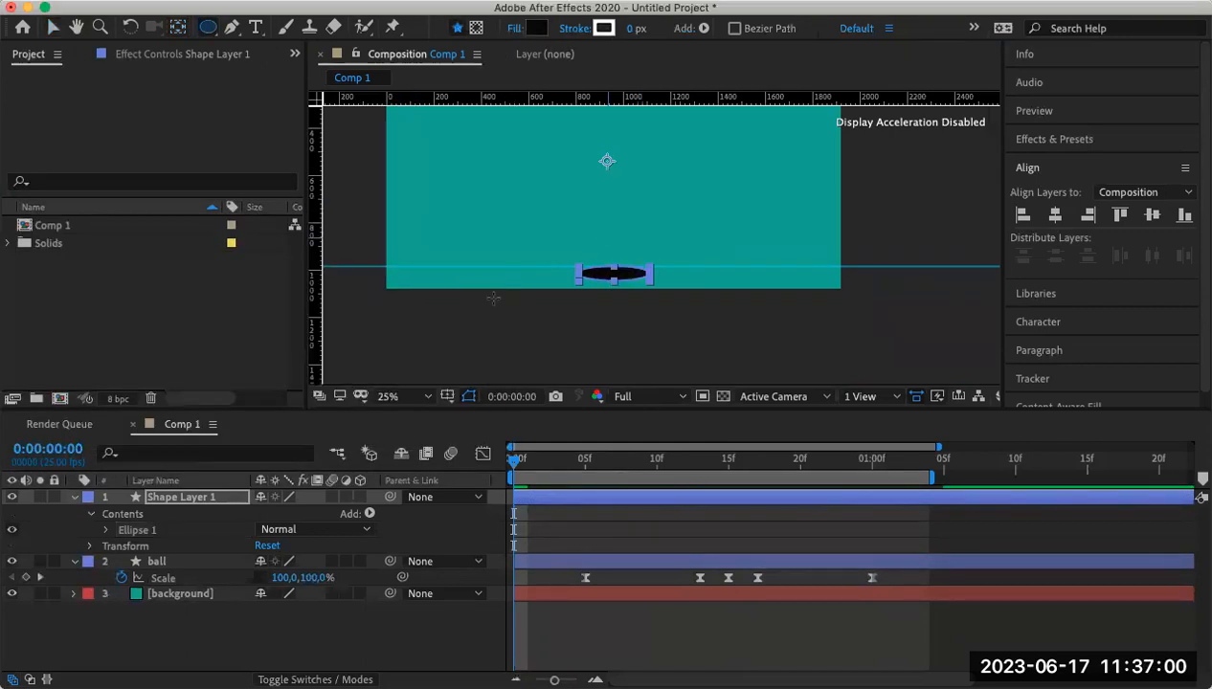
# Set the Opacity of the black ellipse's shape layer to 50%.
pyautogui.click(182, 499)
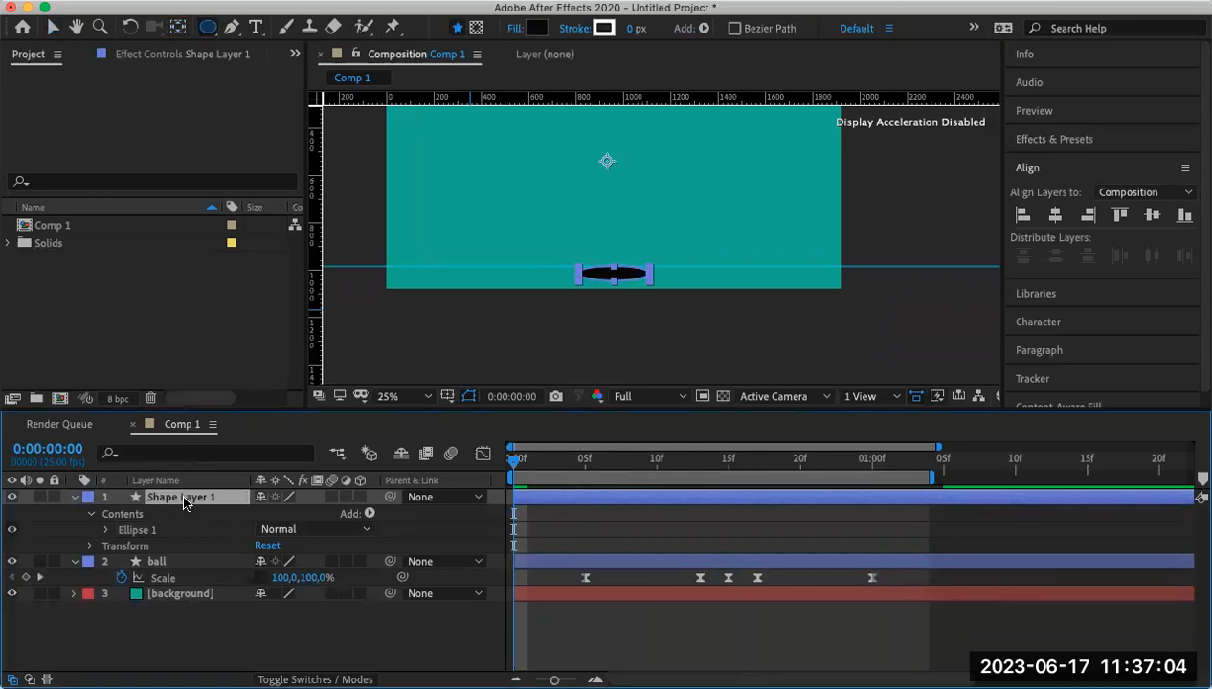
pyautogui.press('t')
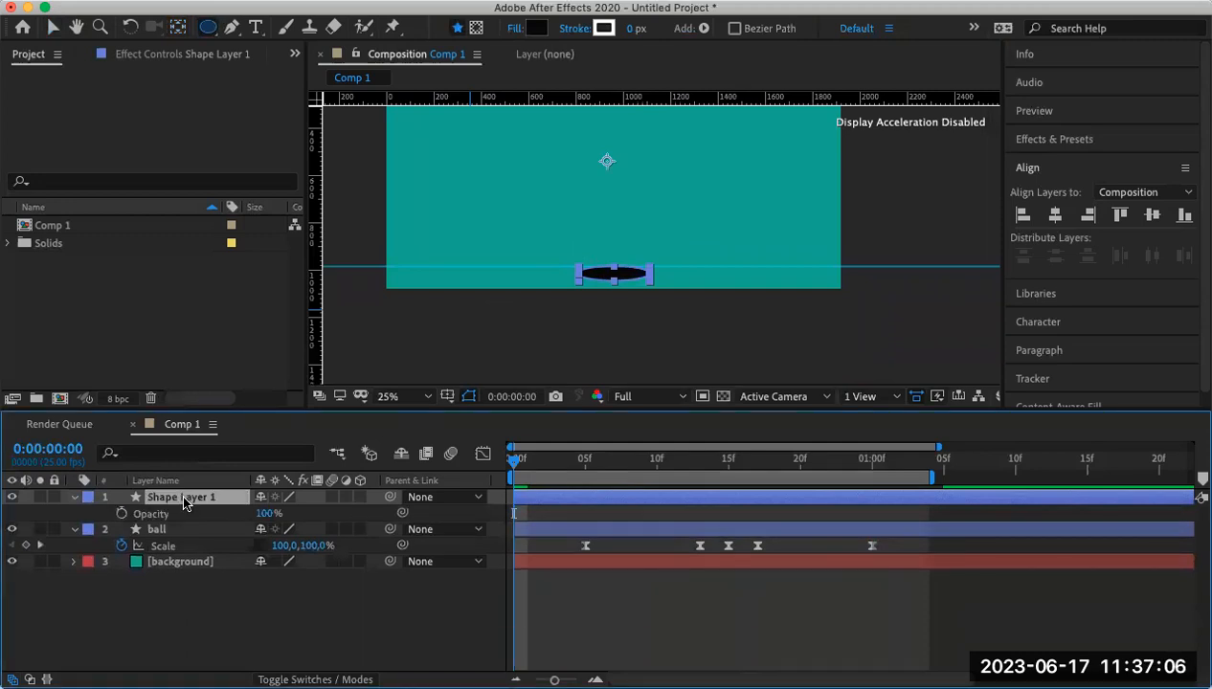
pyautogui.click(265, 516)
pyautogui.write('50')
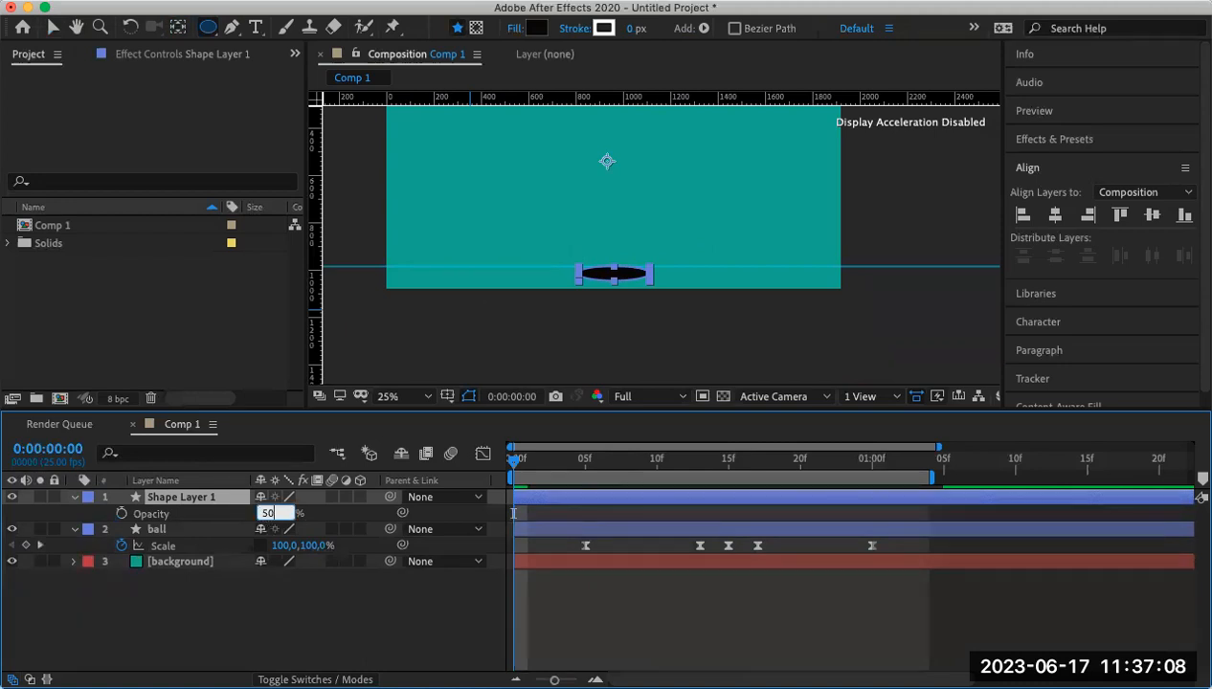
pyautogui.press('Return')
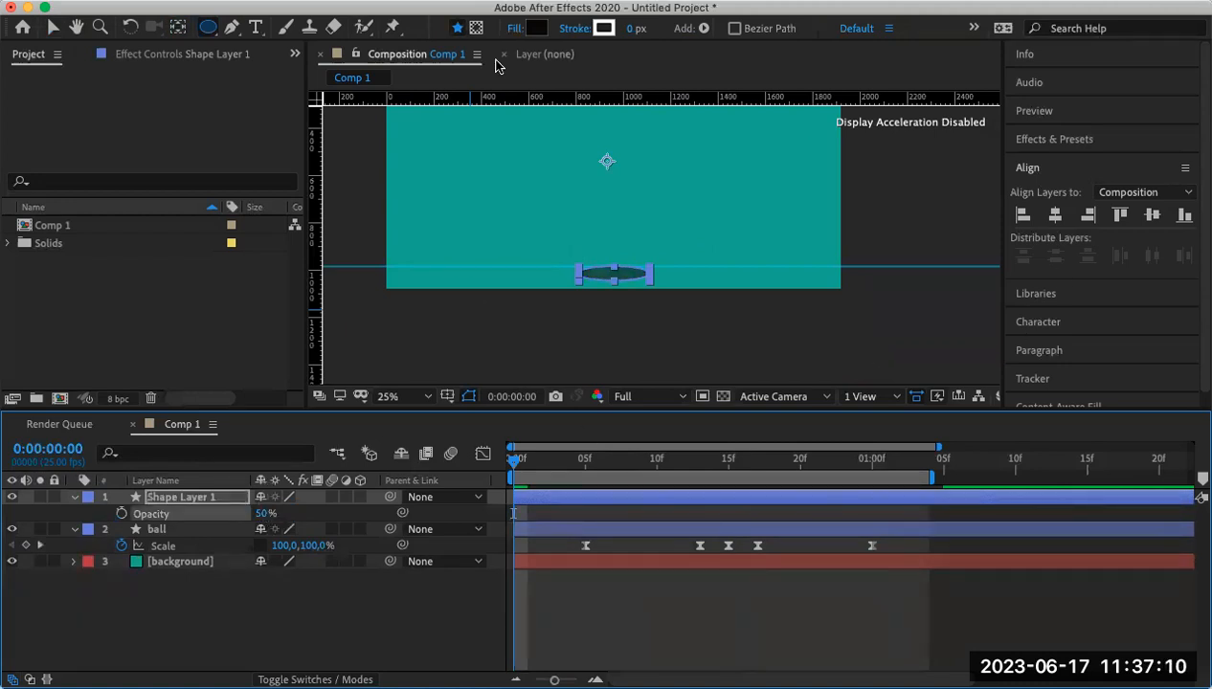
pyautogui.press('h')
pyautogui.moveTo(737, 212); pyautogui.dragTo(774, 290)
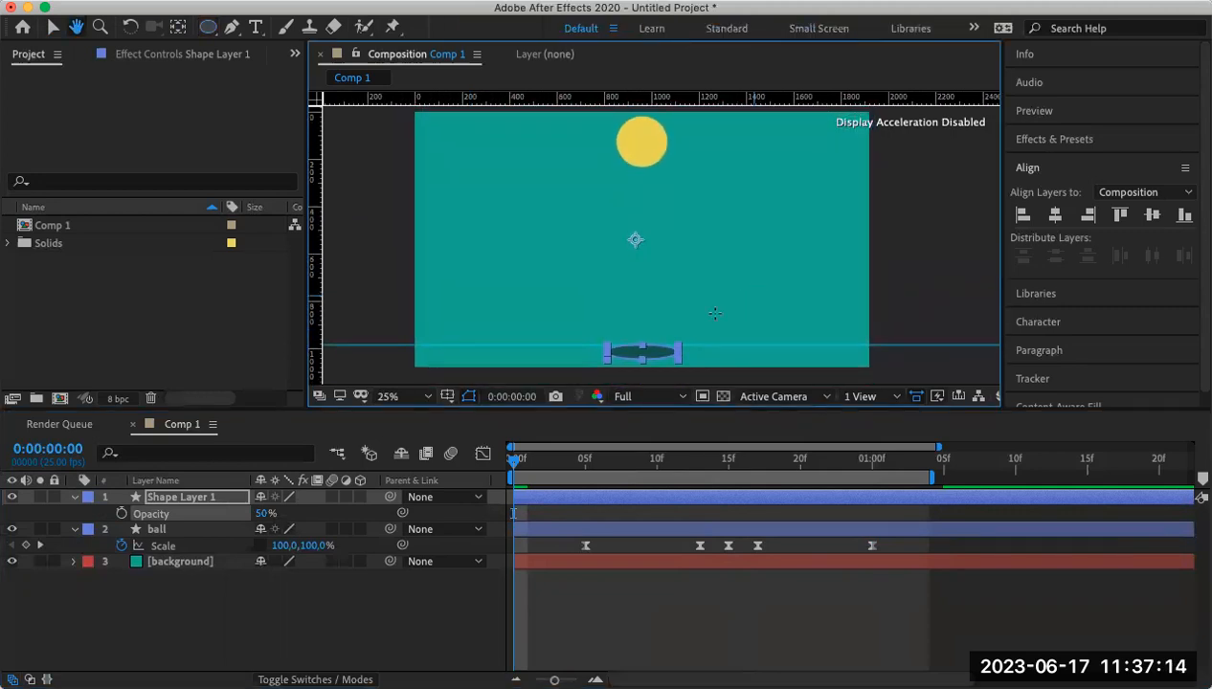
pyautogui.press('q')
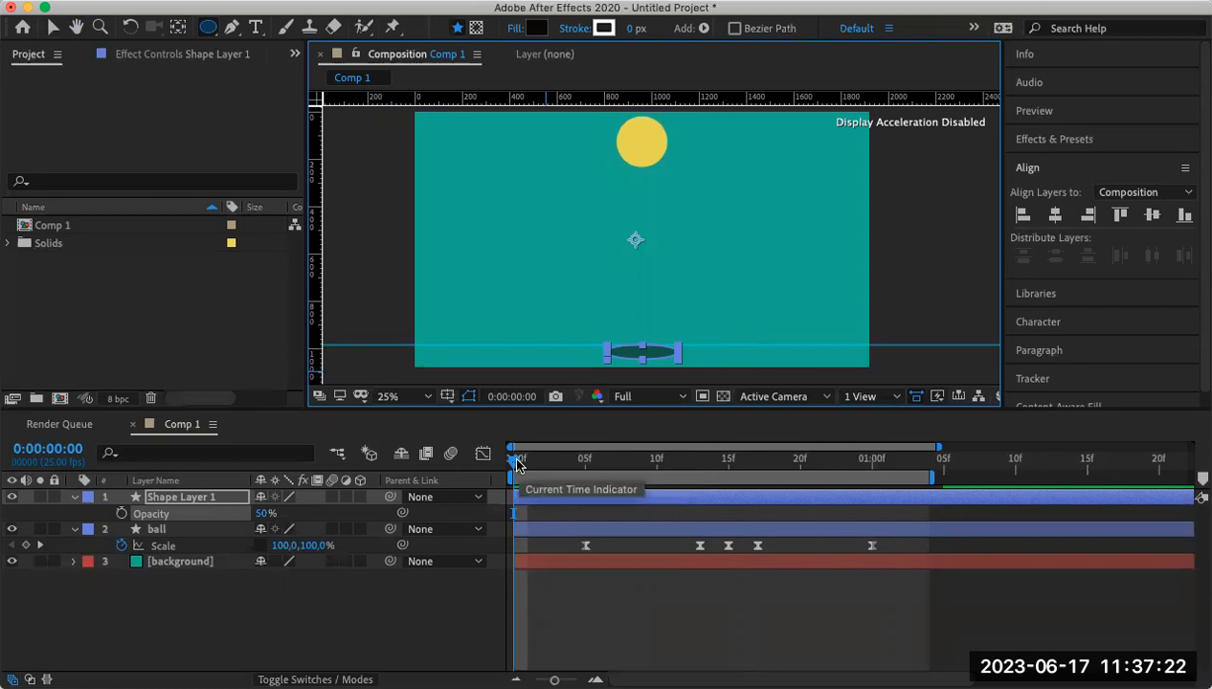
# Add a Scale keyframe to the shadow ellipse's layer at 0:00:00:15, where the ball is squashed on the ground.
pyautogui.moveTo(516, 464); pyautogui.dragTo(735, 490)
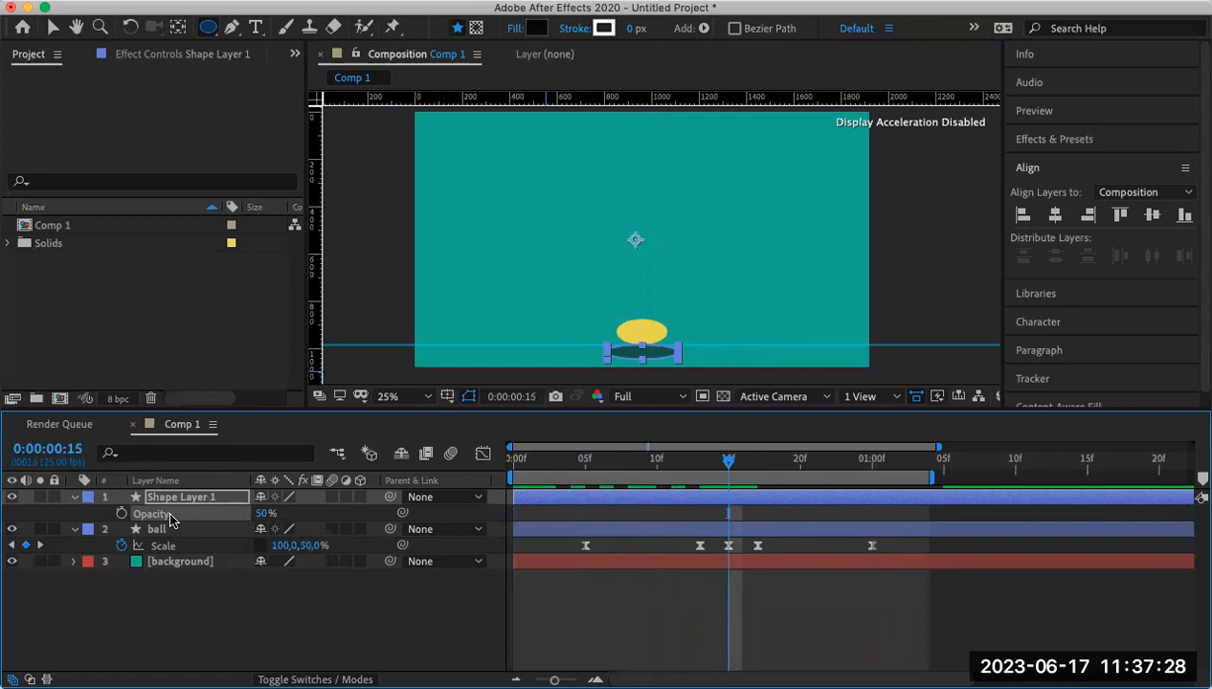
pyautogui.press('s')
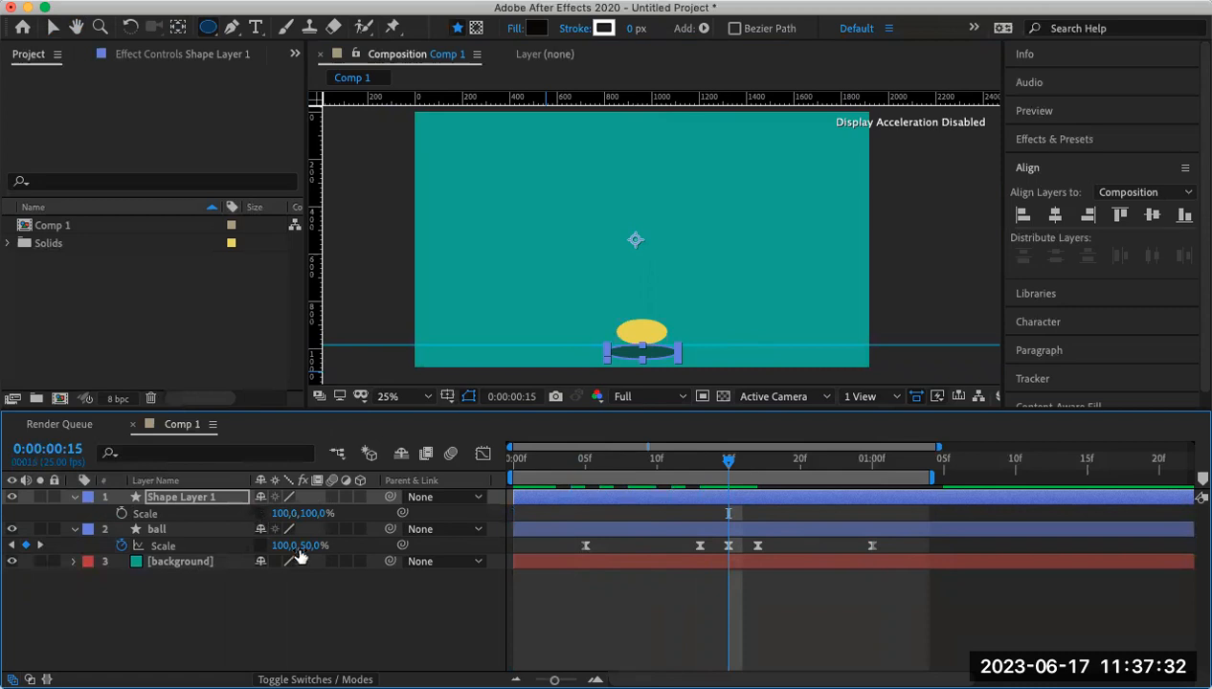
pyautogui.click(122, 514)
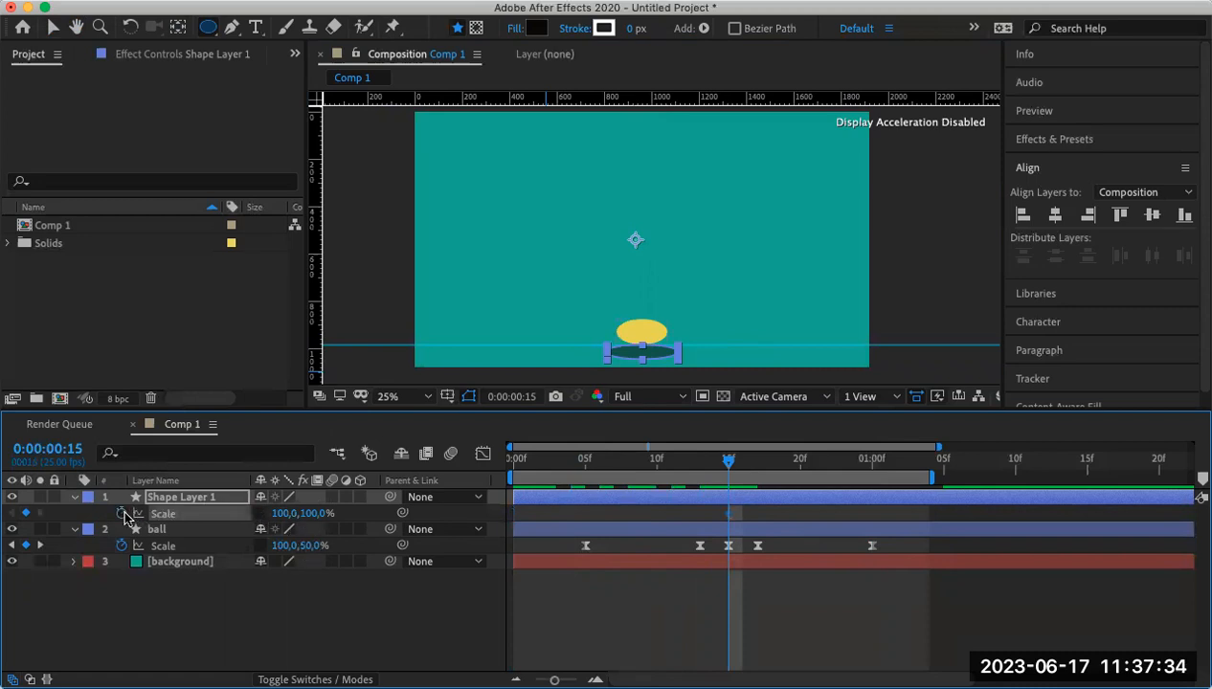
# Set the shadow layer's horizontal Scale to 50% at the first frame, keeping its vertical Scale at 100%.
pyautogui.moveTo(728, 464); pyautogui.dragTo(556, 463)
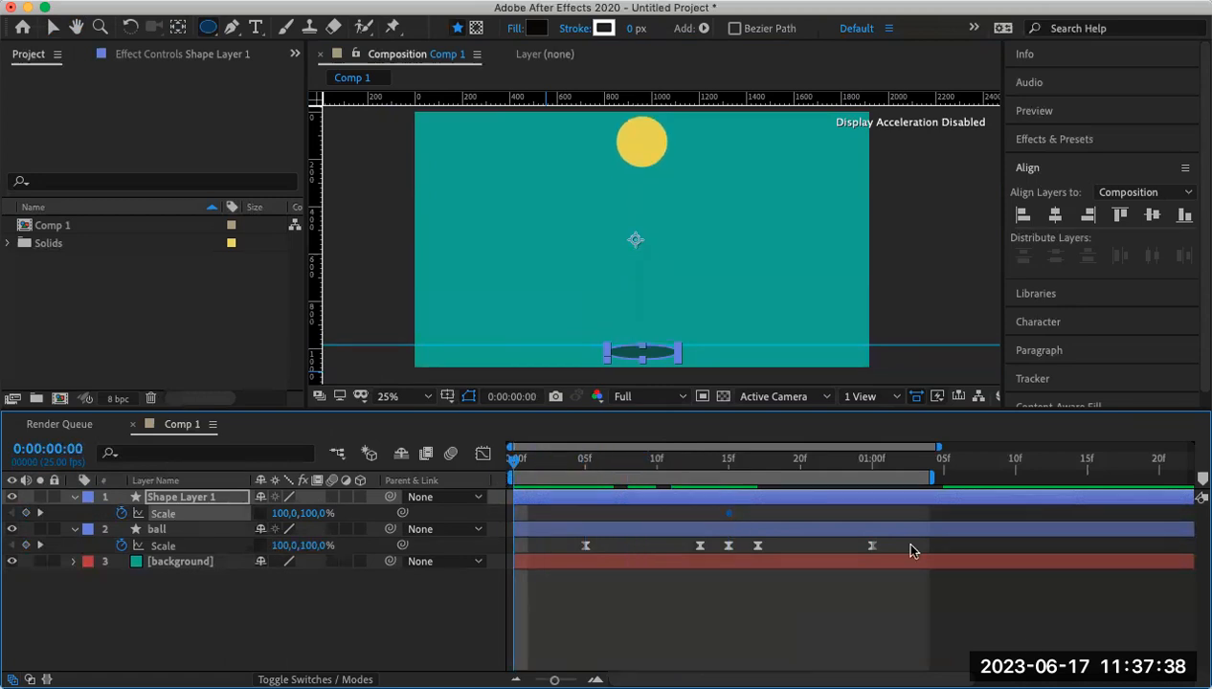
pyautogui.moveTo(309, 513); pyautogui.dragTo(270, 512)
pyautogui.press('super+z')
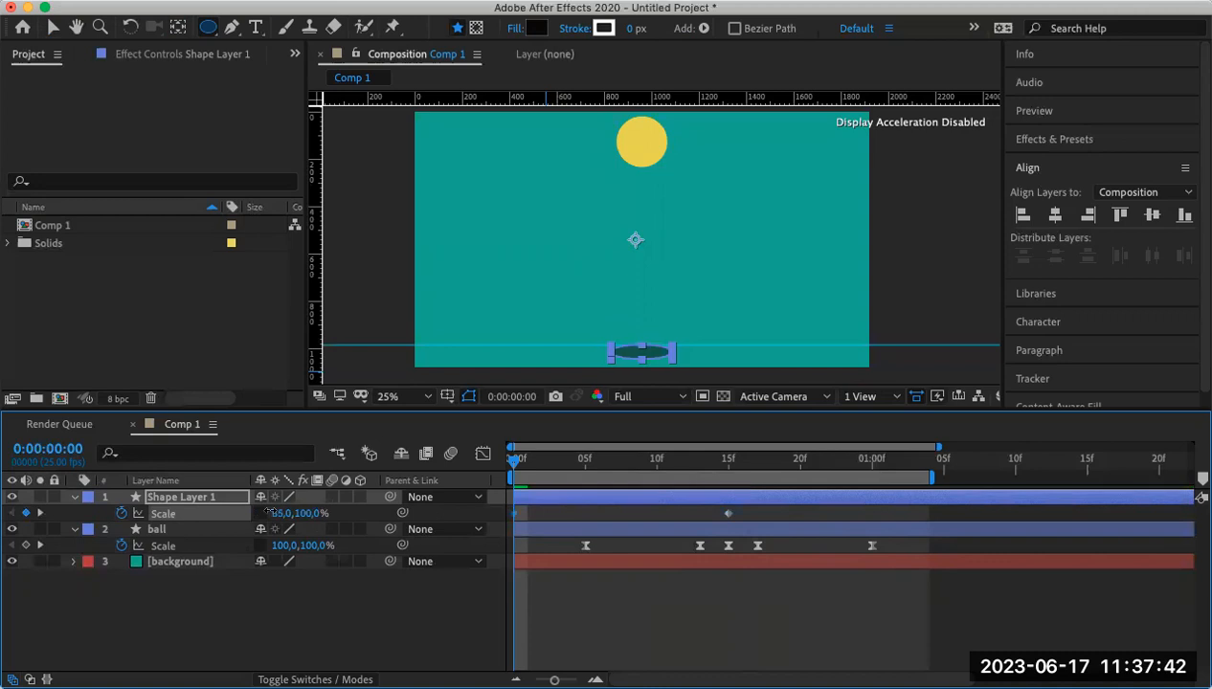
pyautogui.click(285, 513)
pyautogui.write('50')
pyautogui.press('Return')
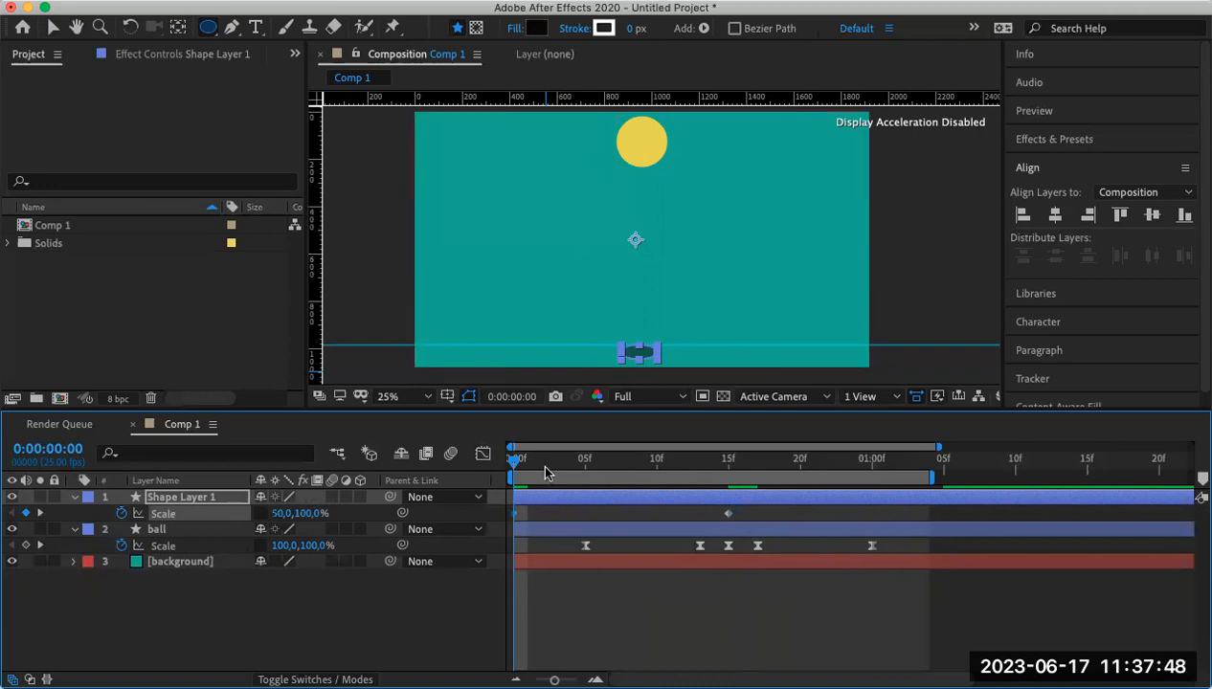
# Copy the shadow layer's first Scale keyframe to 0:00:01:03 so the shadow ends at 50% horizontal scale.
pyautogui.moveTo(514, 460); pyautogui.dragTo(917, 499)
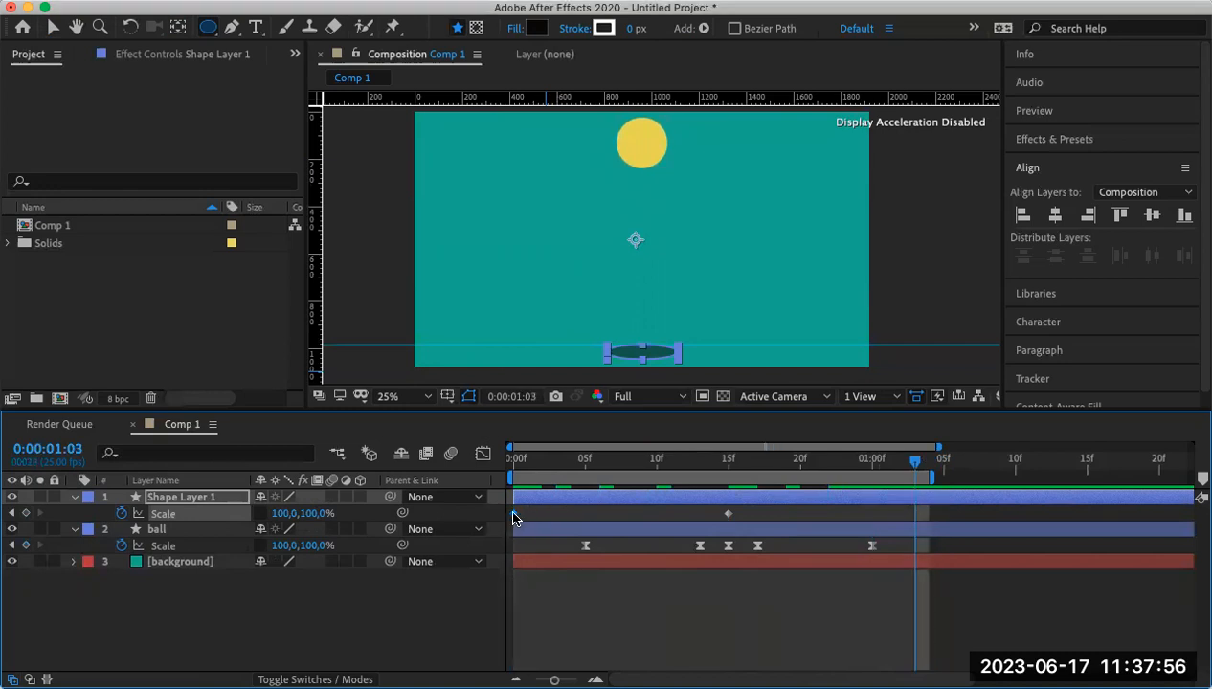
pyautogui.press('super+c')
pyautogui.press('super+v')
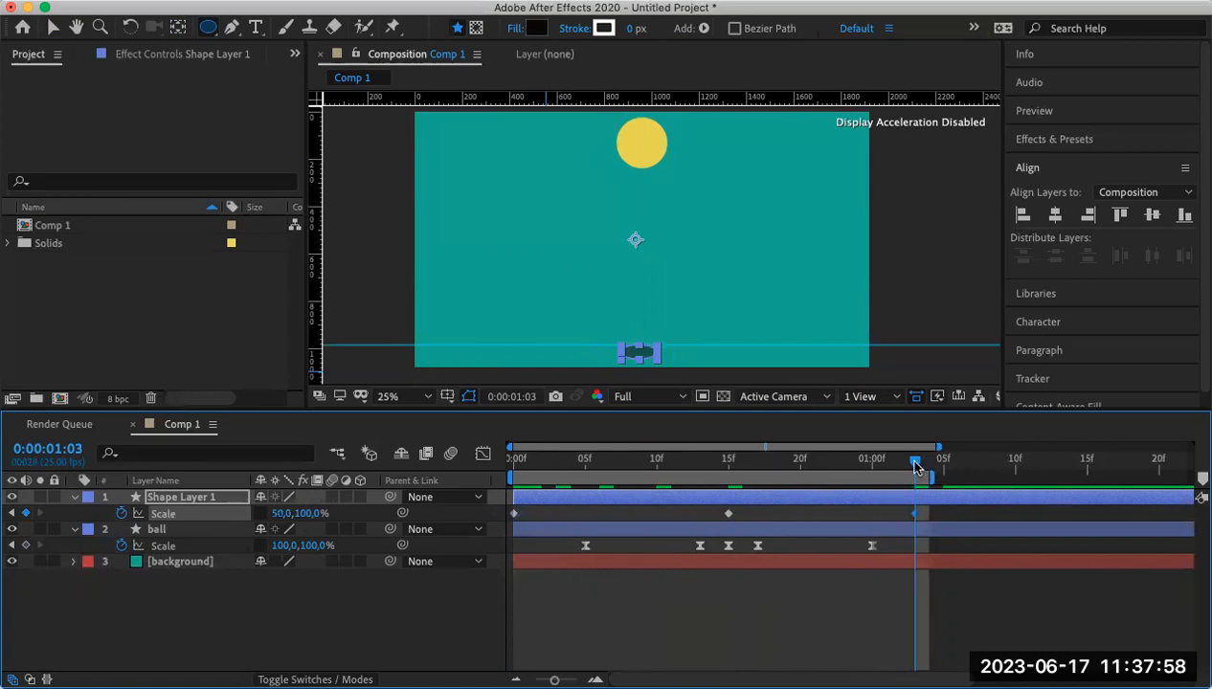
# Preview the bounce from the first frame to check how the shadow scales with the ball.
pyautogui.moveTo(916, 467); pyautogui.dragTo(518, 471)
pyautogui.press('space')
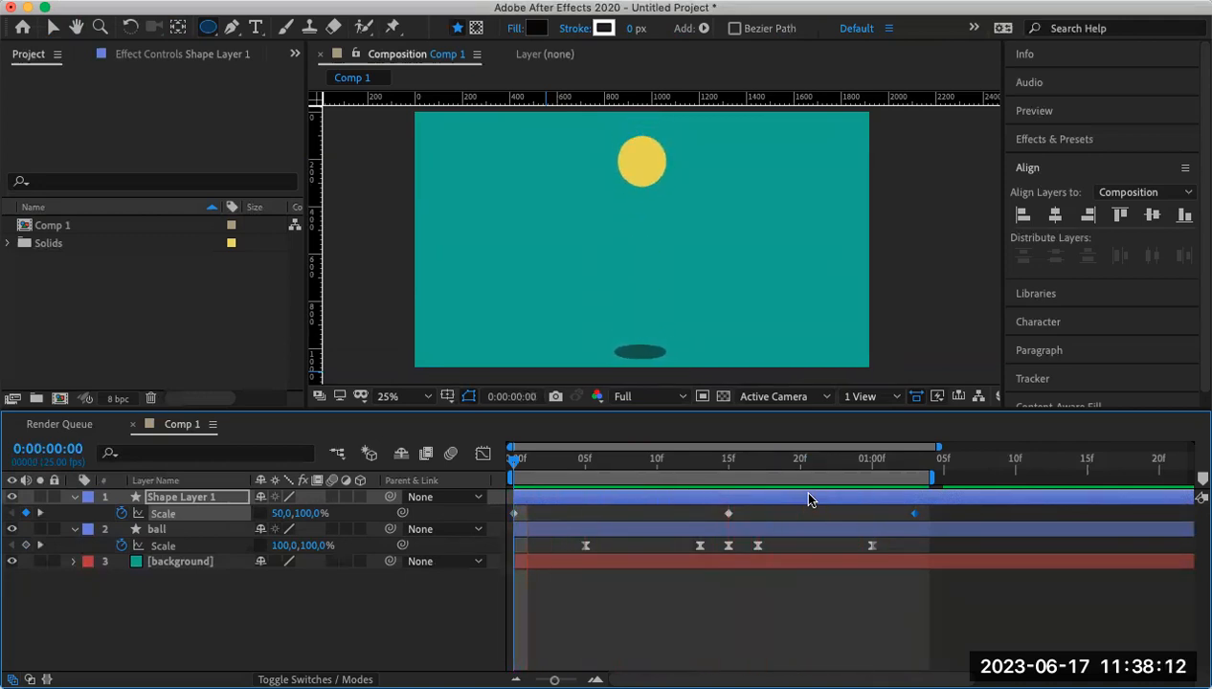
pyautogui.press('space')
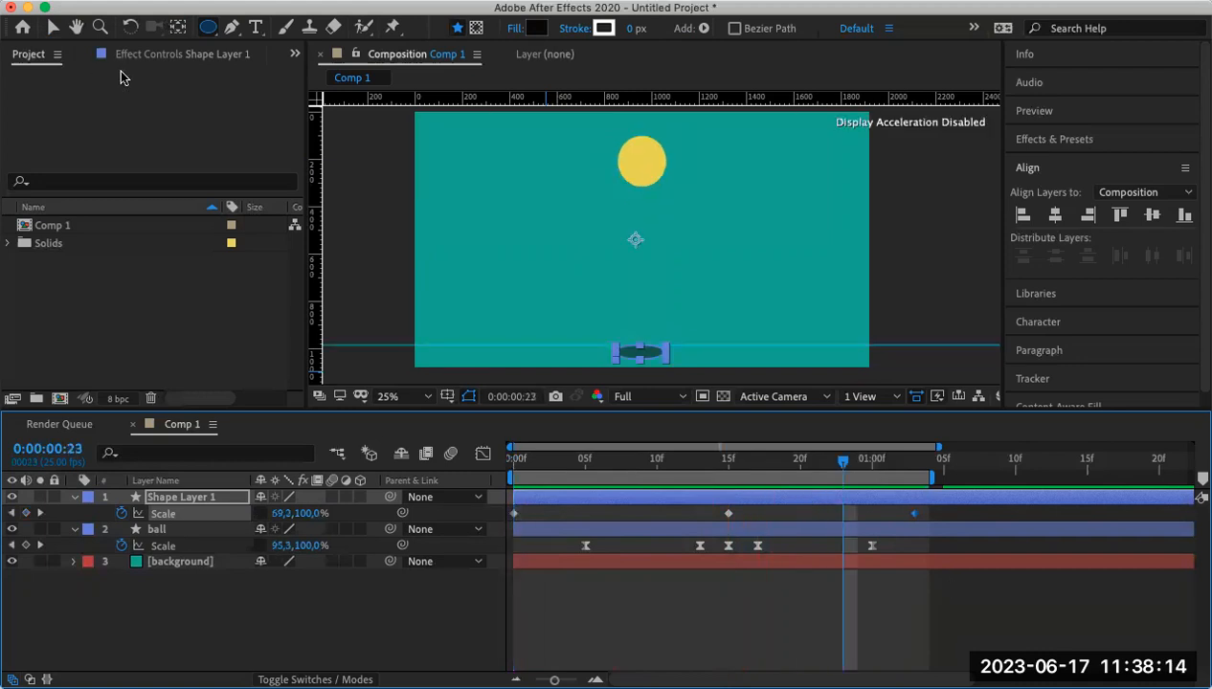
pyautogui.click(161, 1)
pyautogui.moveTo(232, 255)
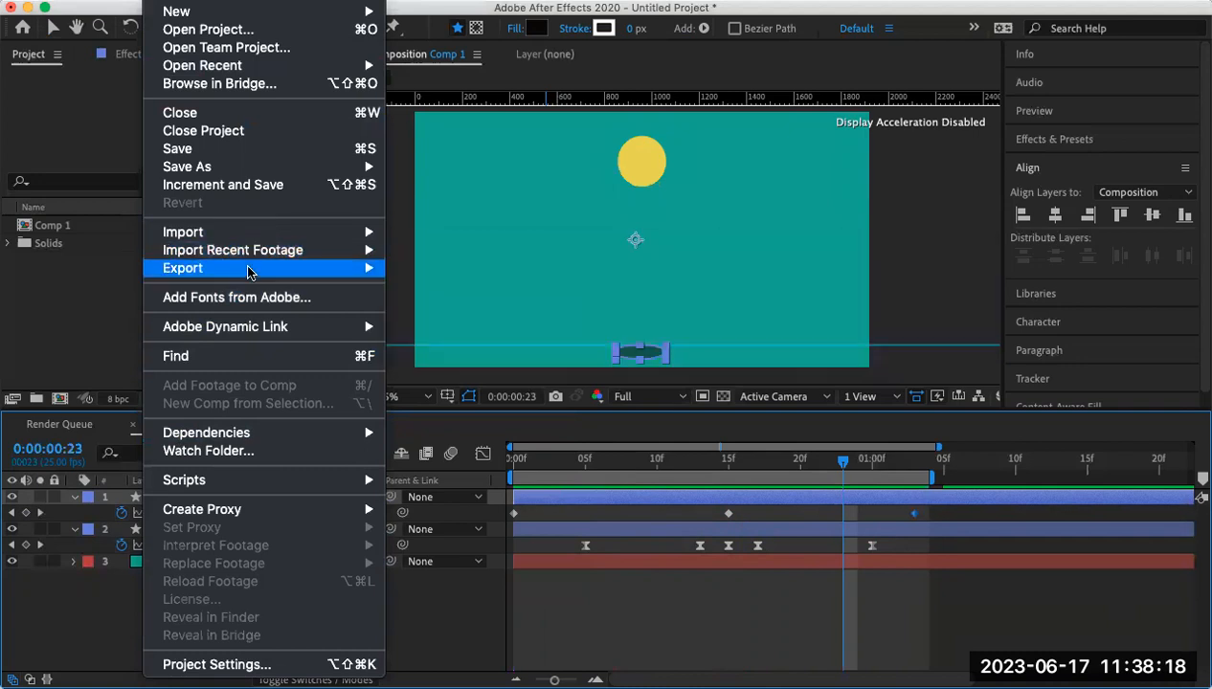
pyautogui.moveTo(328, 275)
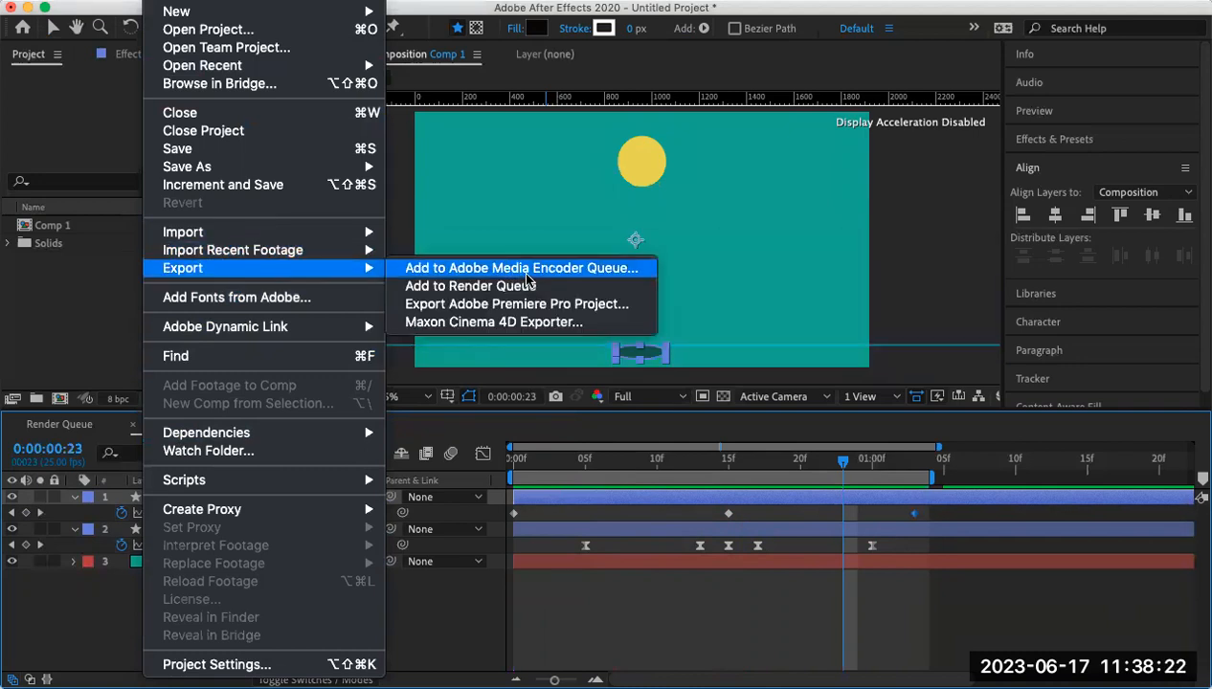
pyautogui.click(458, 170)
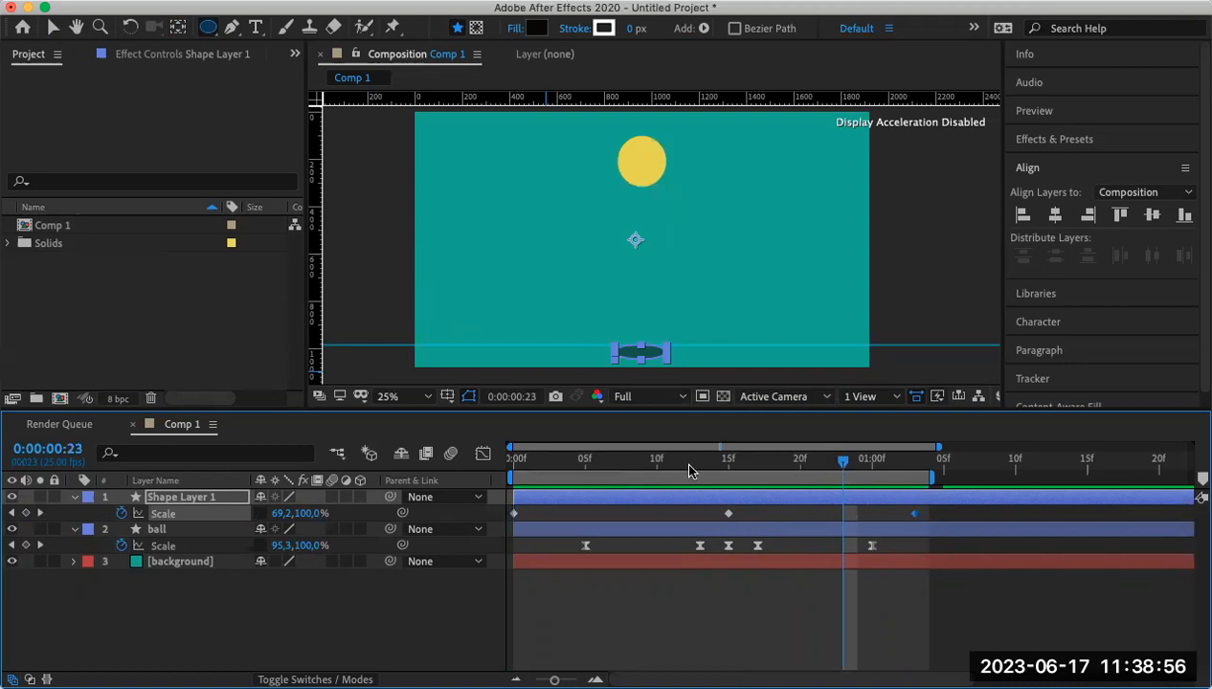
# Return to the first frame and play back the complete ball and shadow animation again.
pyautogui.press('Home')
pyautogui.press('space')
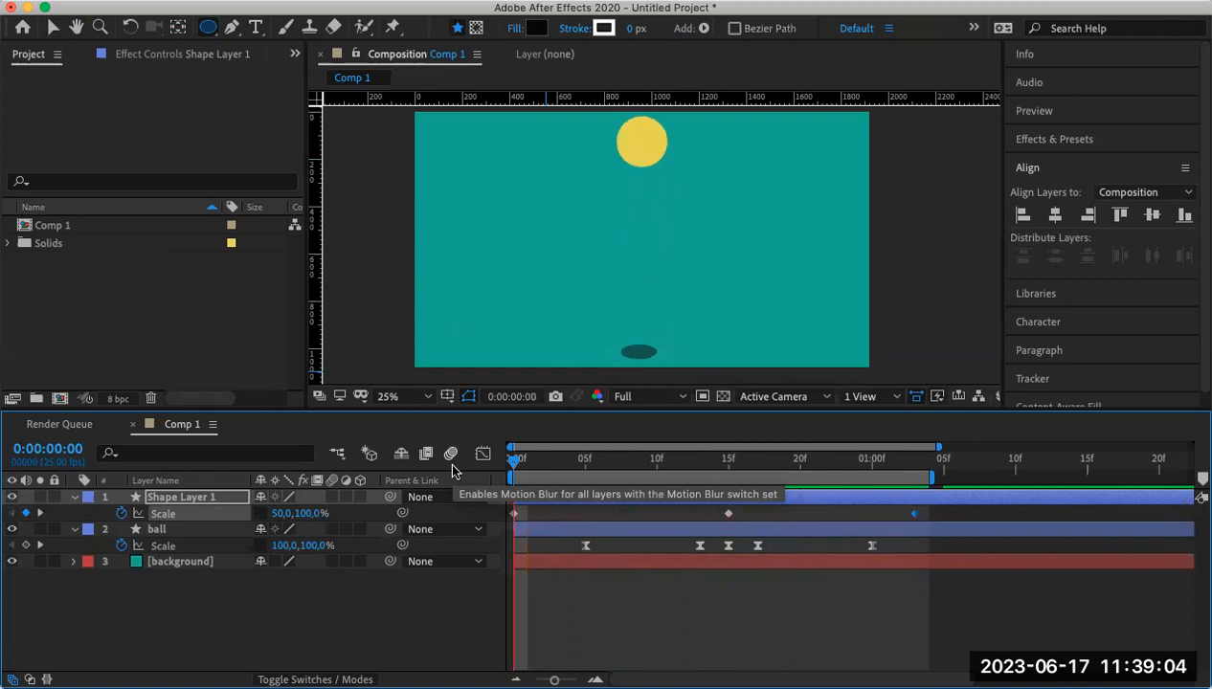
pyautogui.press('space')
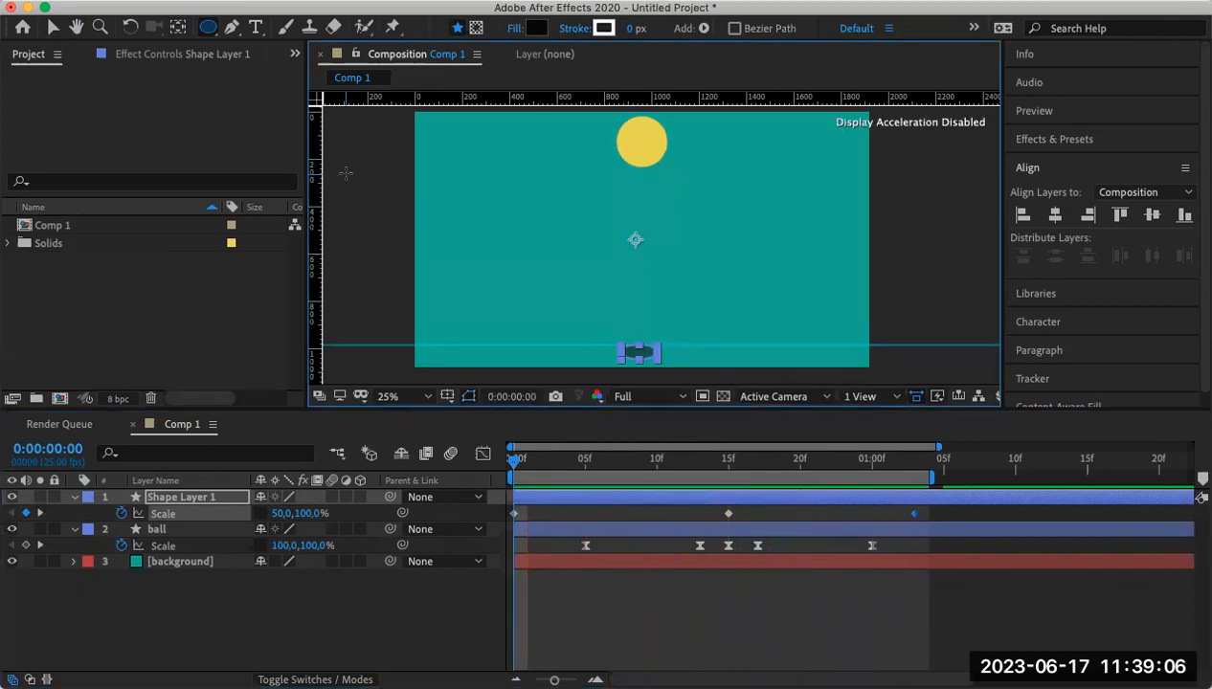
pyautogui.press('space')
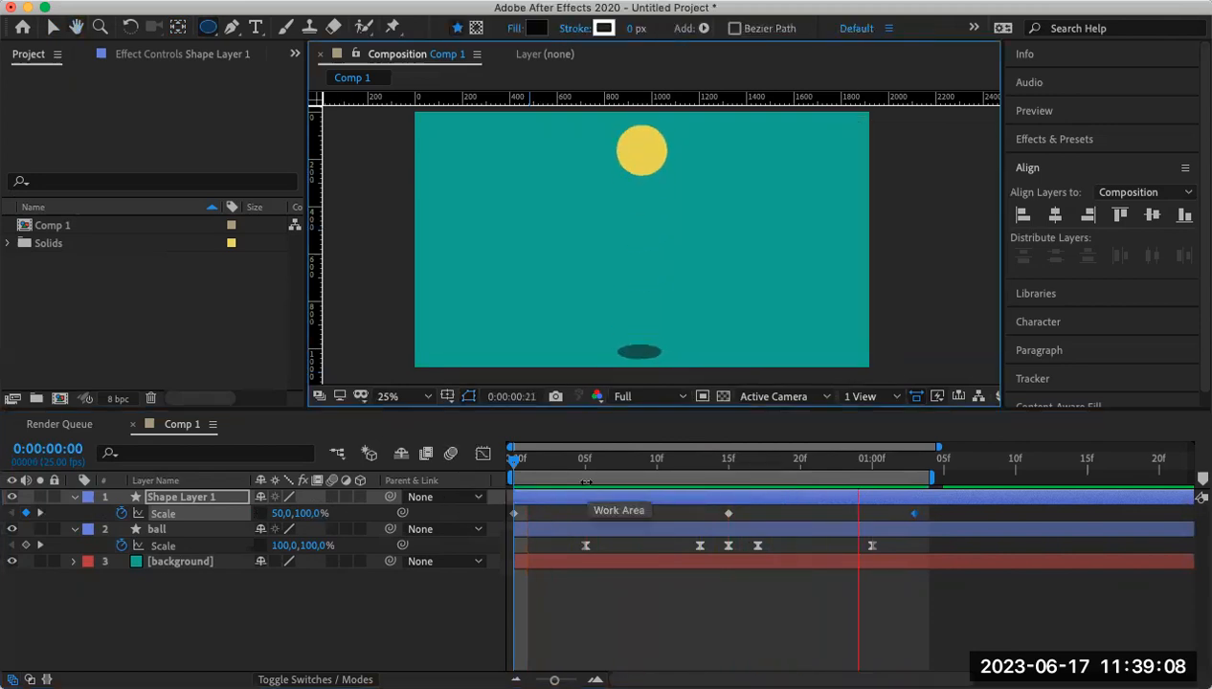